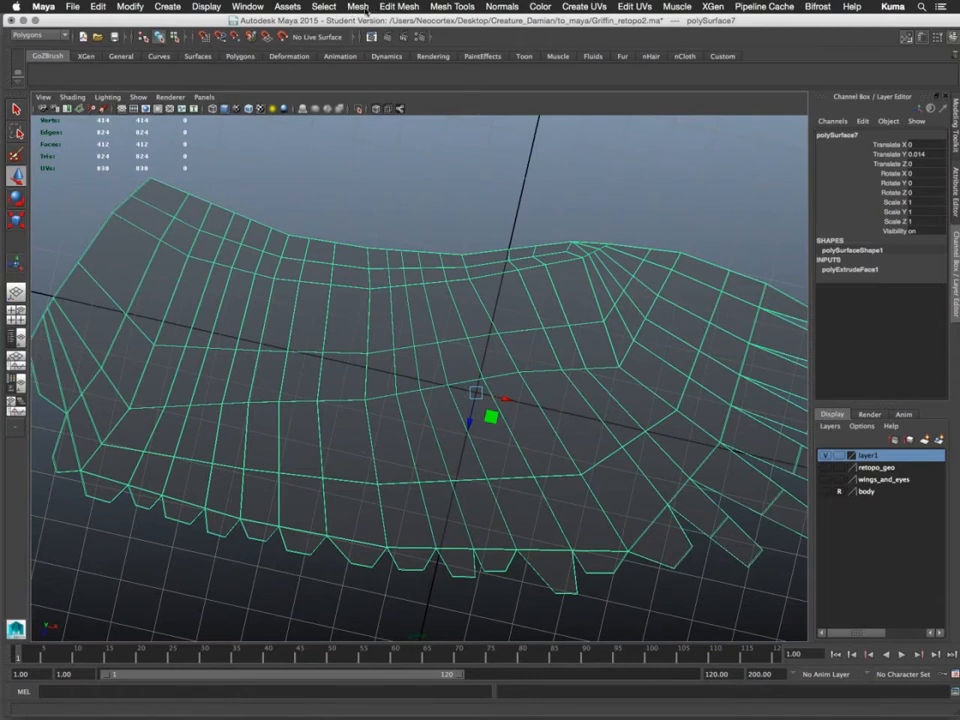
Undo the face extrusion on the wing mesh to return to the single-layer surface, and select the mesh
key(6)
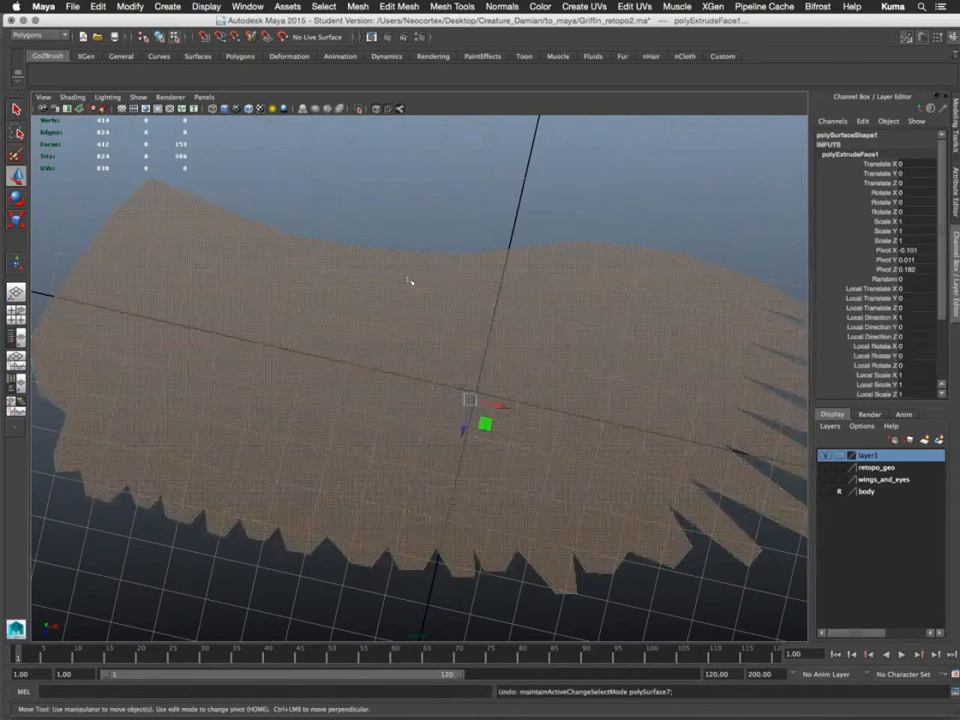
alt+drag(414, 281, 426, 236)
key(ctrl+z)
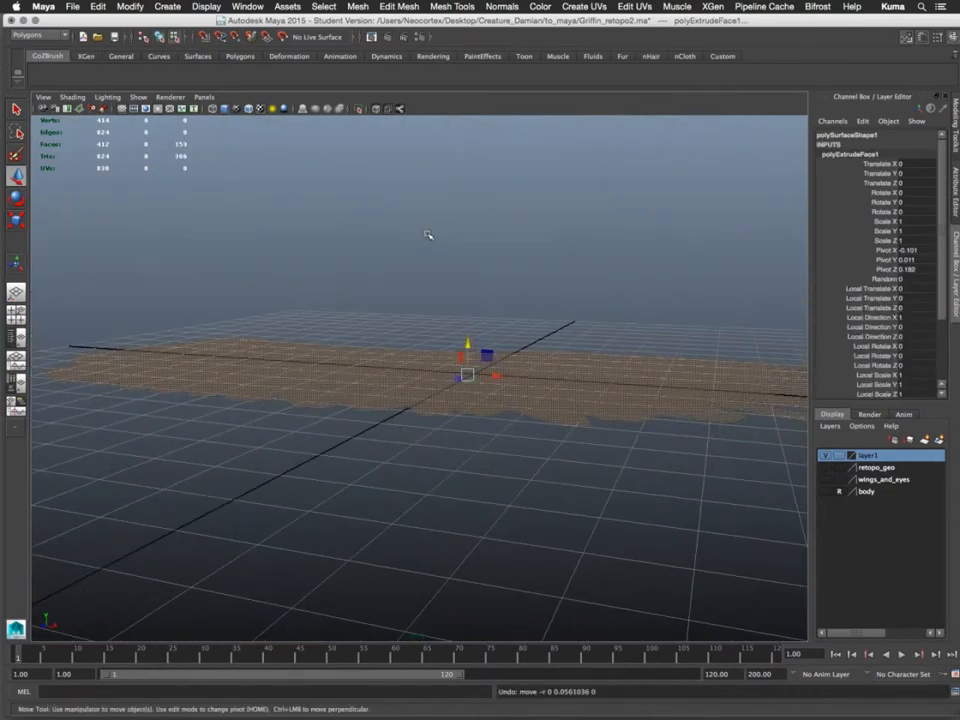
key(ctrl+z)
key(ctrl+z)
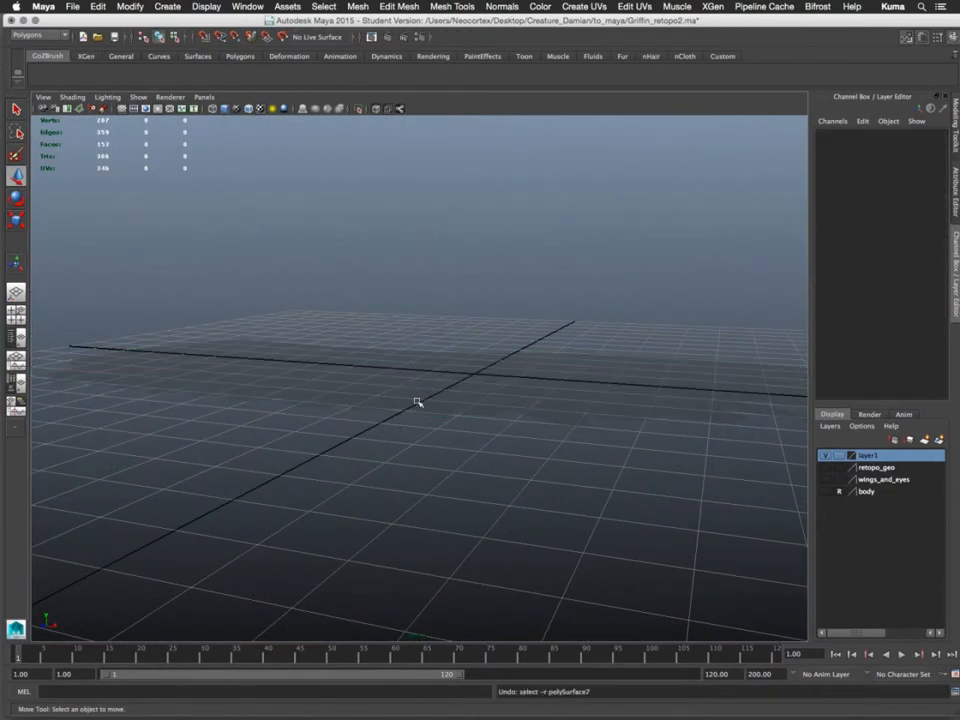
click(421, 391)
key(f)
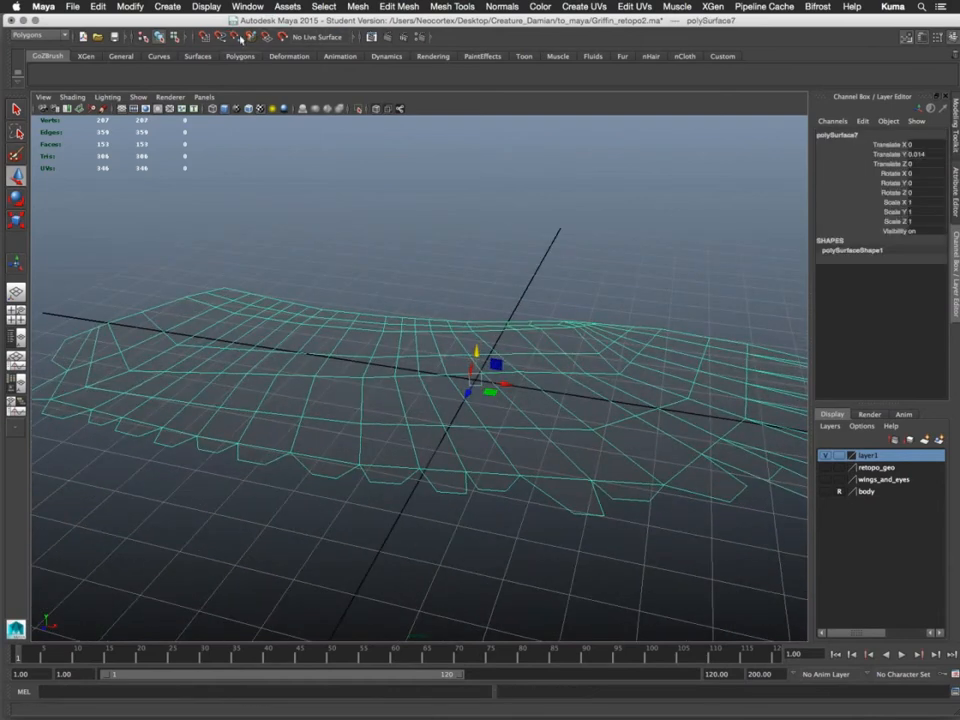
Show the last hidden objects to bring back the wing reference under the mesh
click(196, 7)
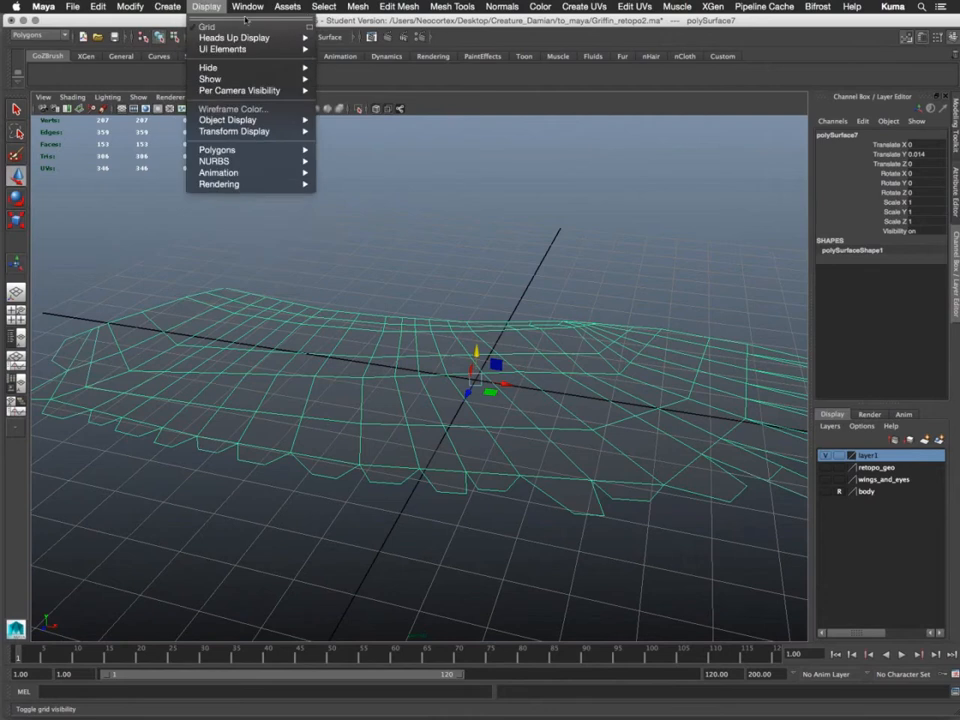
mouse_move(246, 8)
mouse_move(205, 7)
mouse_move(212, 78)
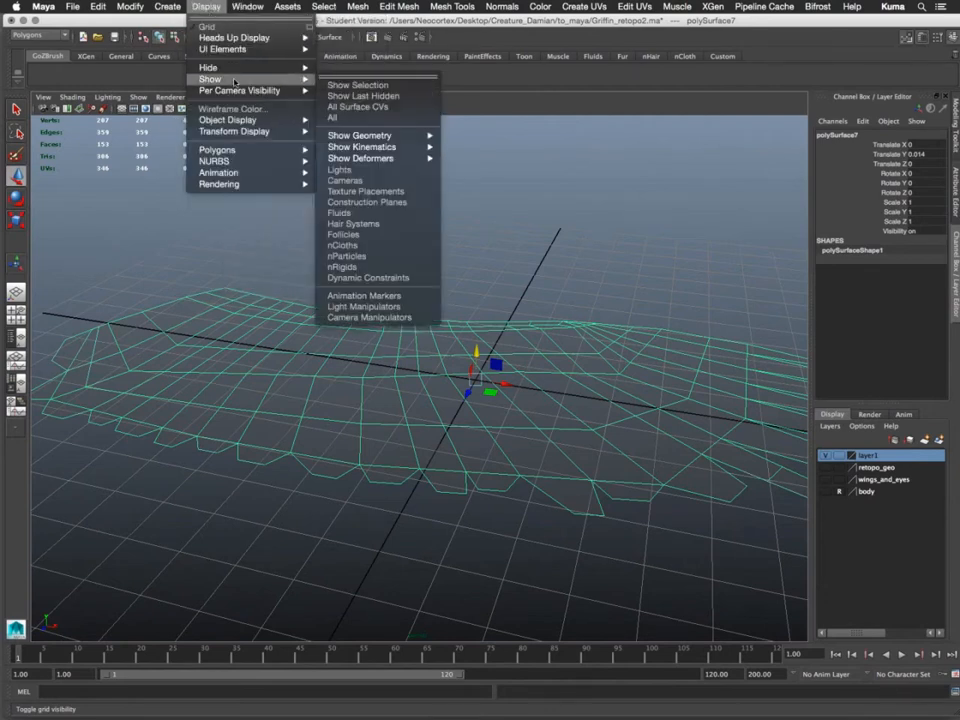
click(350, 98)
Examine how the wing mesh's edge flow follows the painted feathers from the wing root to the bend
alt+drag(467, 418, 315, 373)
alt+right_drag(315, 373, 476, 439)
alt+drag(476, 439, 486, 437)
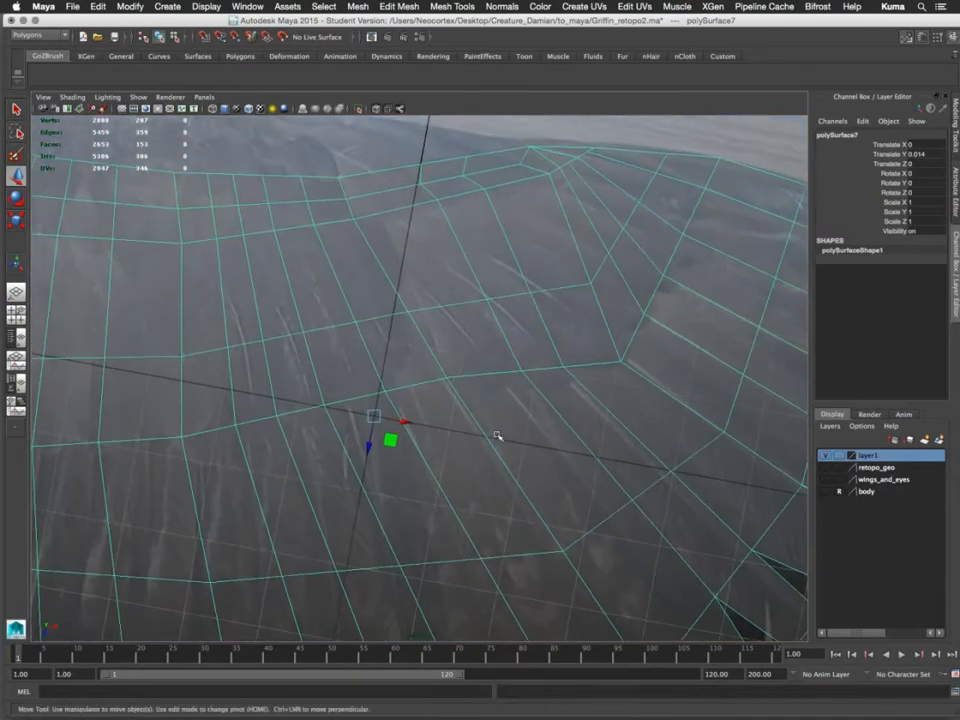
right_drag(497, 421, 489, 391)
alt+middle_drag(453, 384, 673, 427)
alt+middle_drag(351, 416, 535, 401)
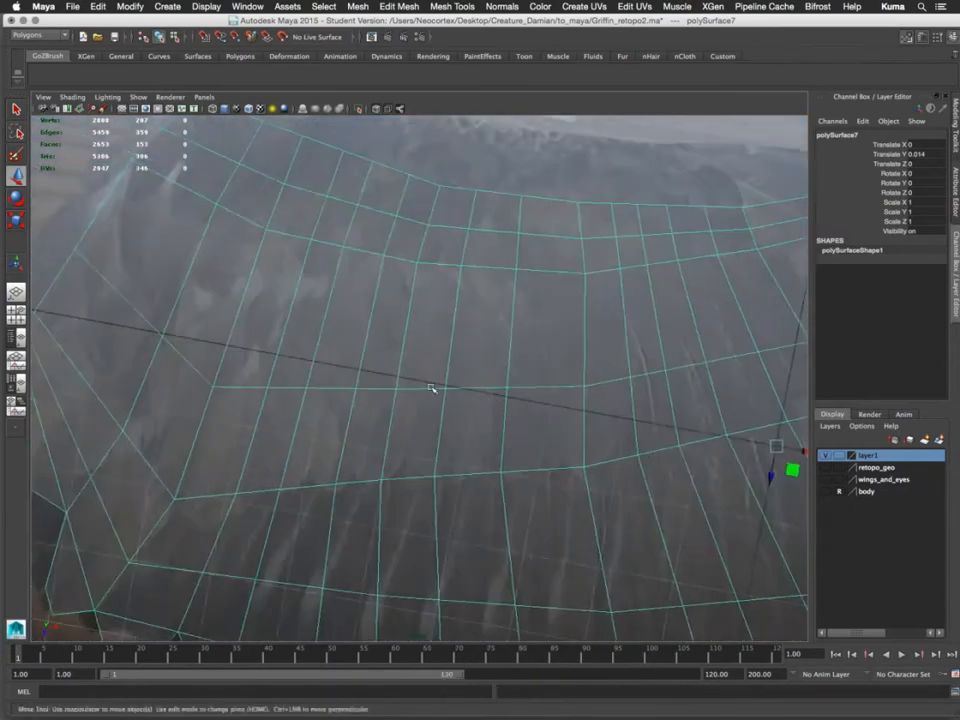
alt+right_drag(431, 388, 359, 404)
alt+drag(359, 404, 379, 418)
alt+middle_drag(379, 418, 343, 386)
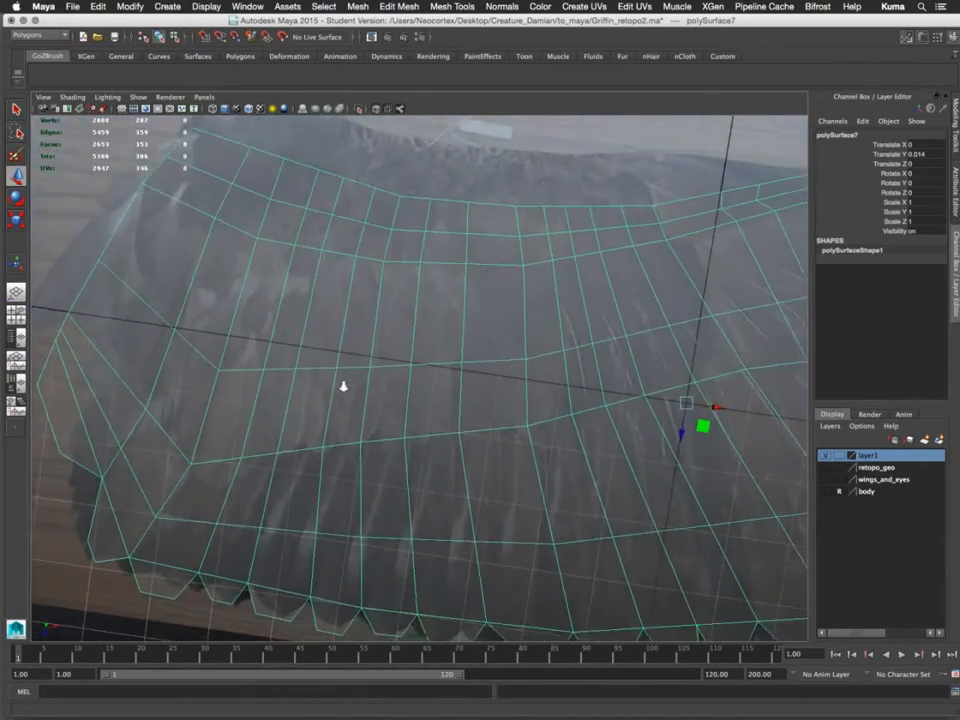
alt+right_drag(343, 386, 375, 450)
alt+middle_drag(349, 443, 380, 471)
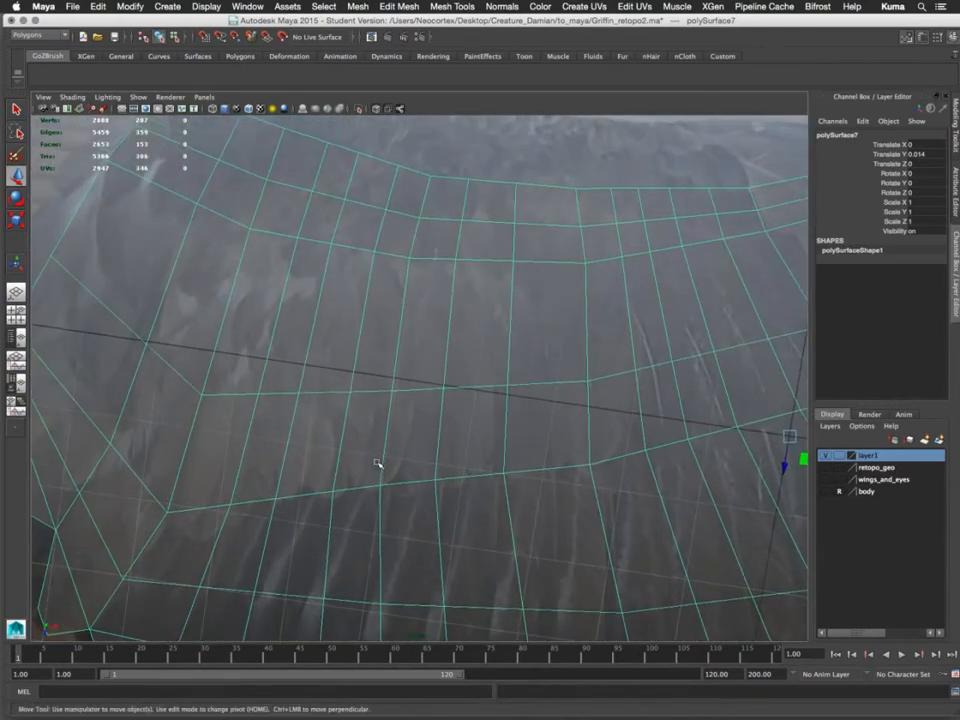
alt+drag(555, 449, 421, 301)
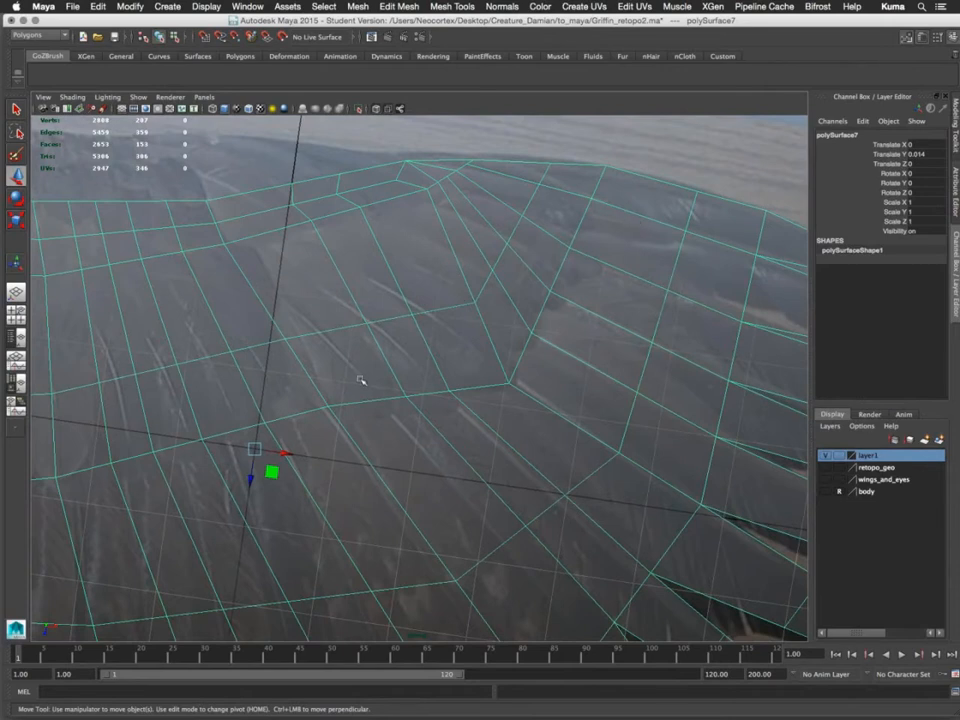
alt+middle_drag(373, 381, 528, 373)
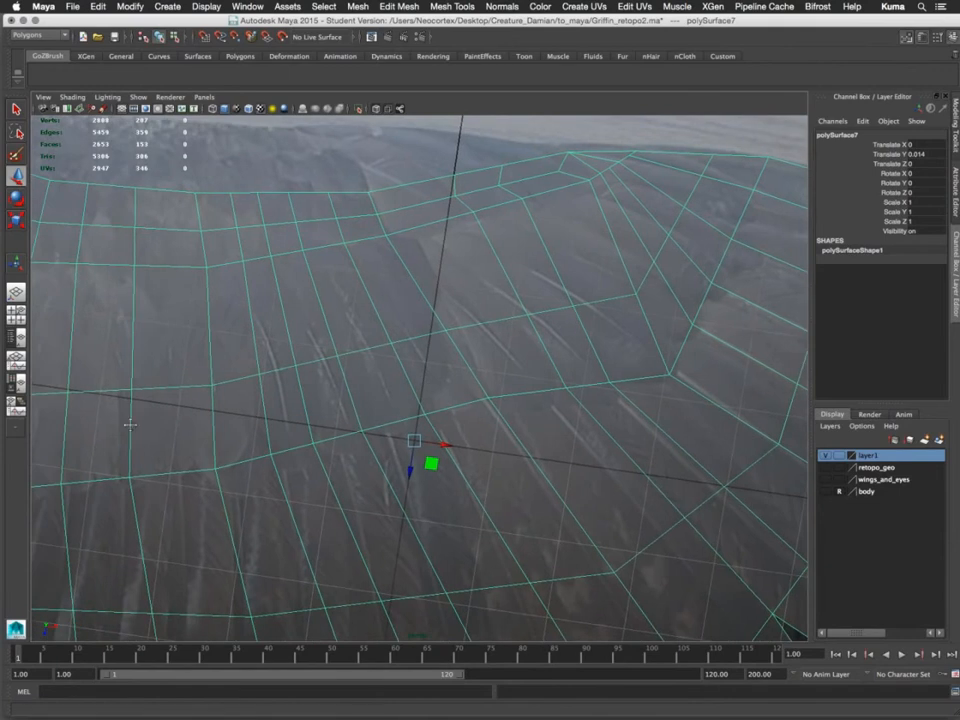
alt+middle_drag(129, 422, 558, 401)
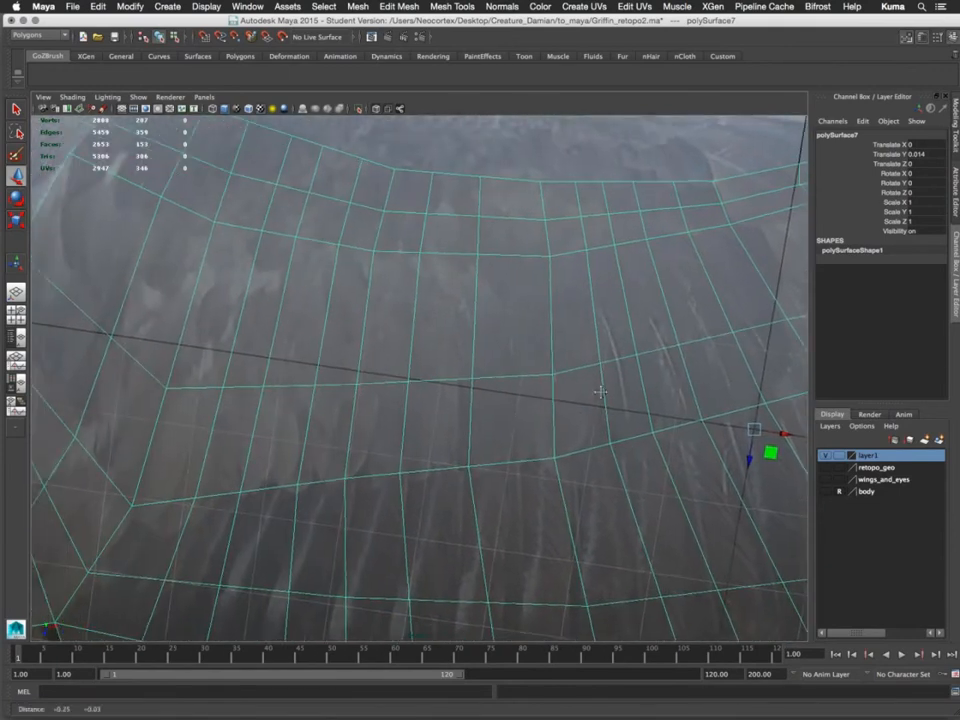
alt+drag(558, 401, 433, 405)
key(bracketleft)
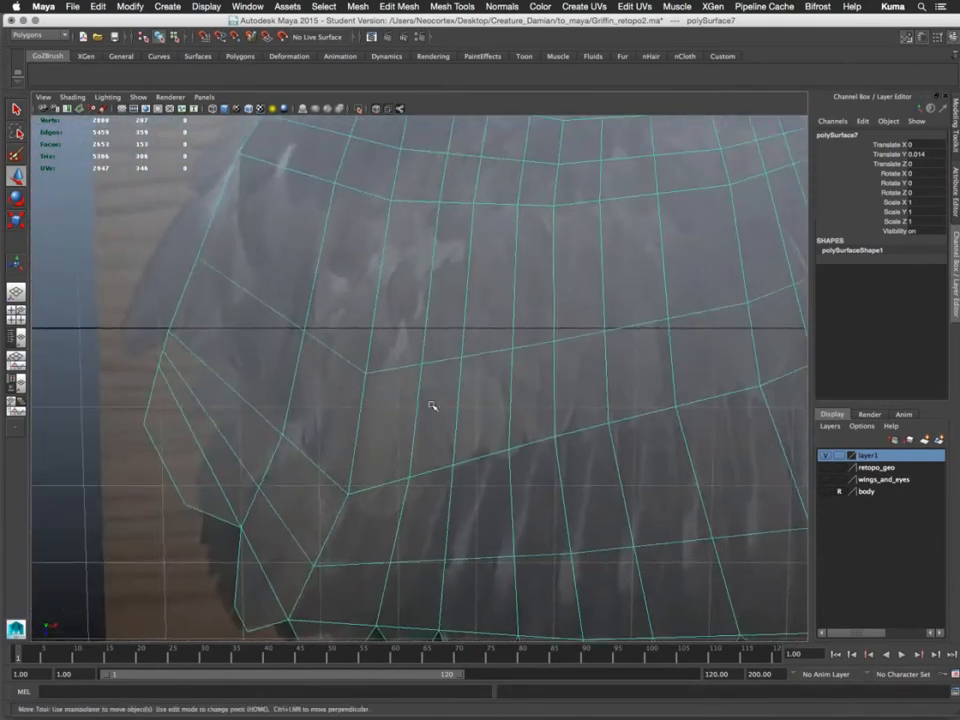
Insert six edge loops along the feather direction across the wide faces of the wing with the Insert Edge Loop tool
alt+middle_drag(375, 415, 306, 418)
shift+right_drag(409, 398, 368, 410)
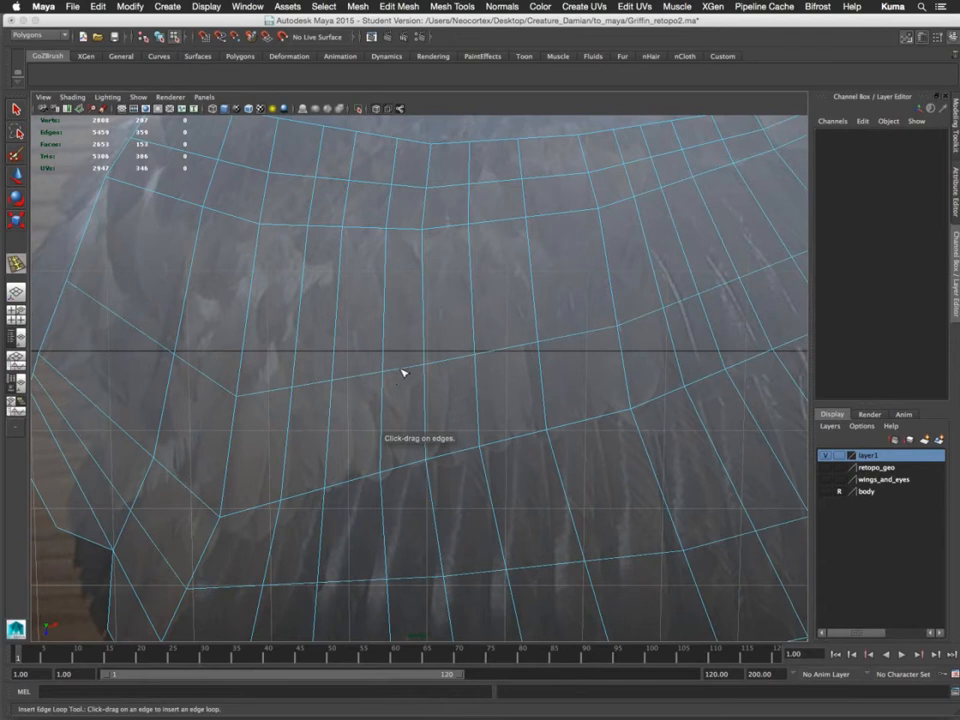
drag(405, 371, 424, 354)
alt+drag(452, 409, 454, 368)
alt+drag(454, 368, 363, 281)
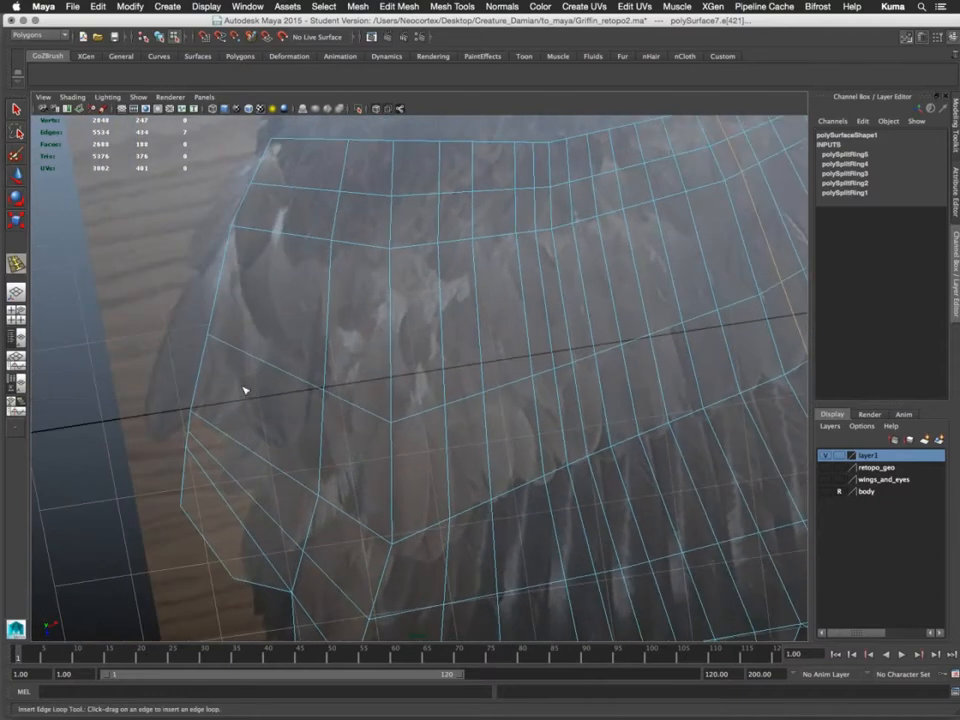
alt+drag(485, 393, 390, 415)
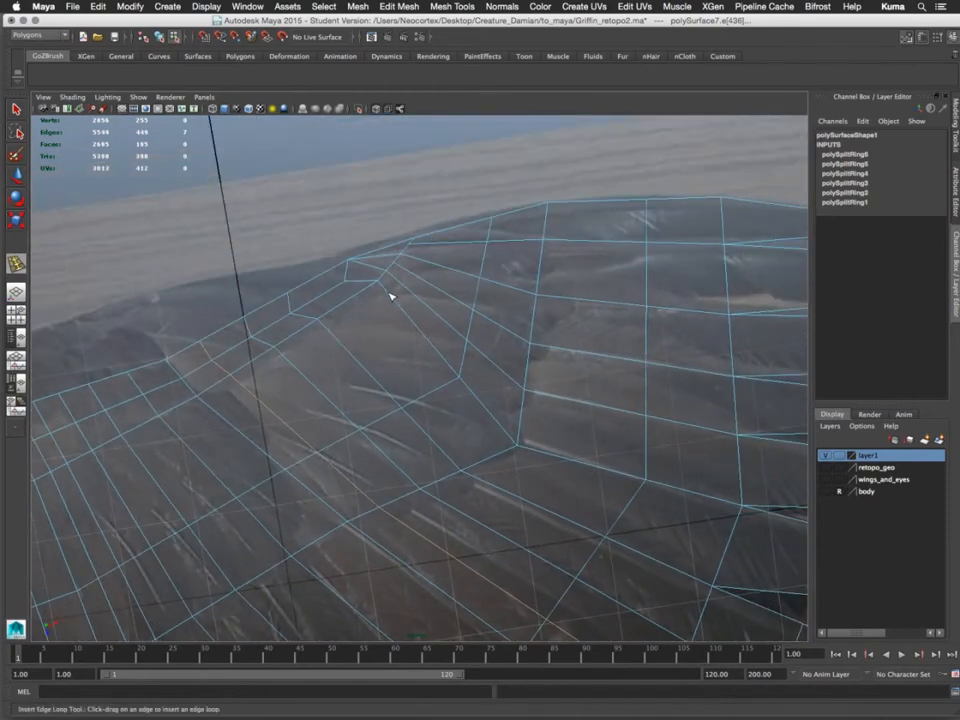
Move two vertices on the inner side of the wing bend down toward the wing root to even out the small faces there
right_drag(379, 288, 369, 286)
drag(379, 285, 390, 341)
key(ctrl+z)
key(q)
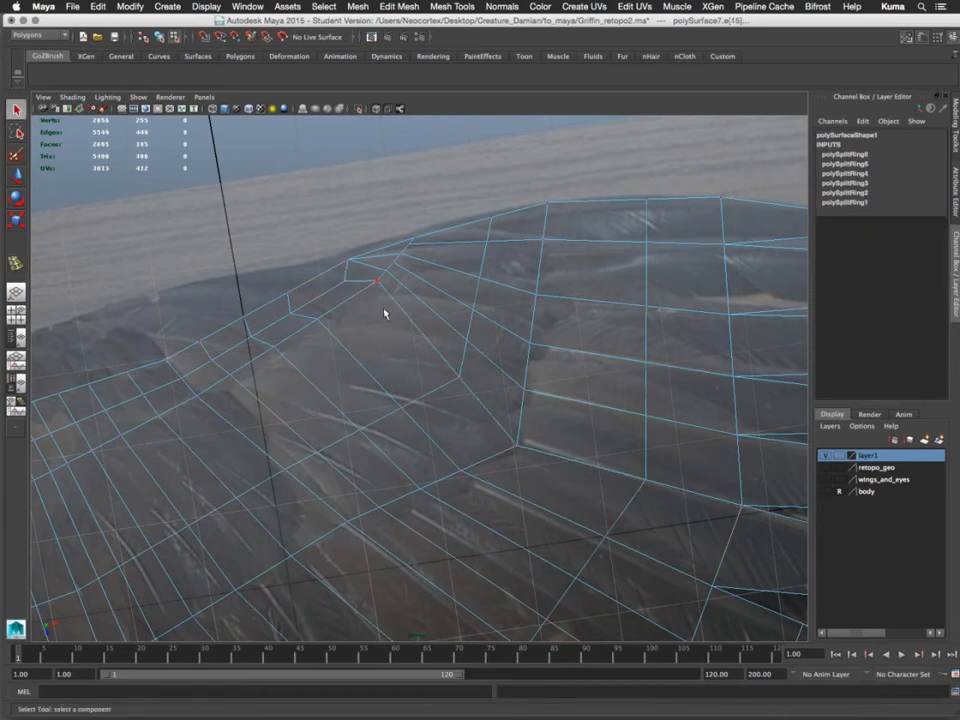
click(378, 285)
key(w)
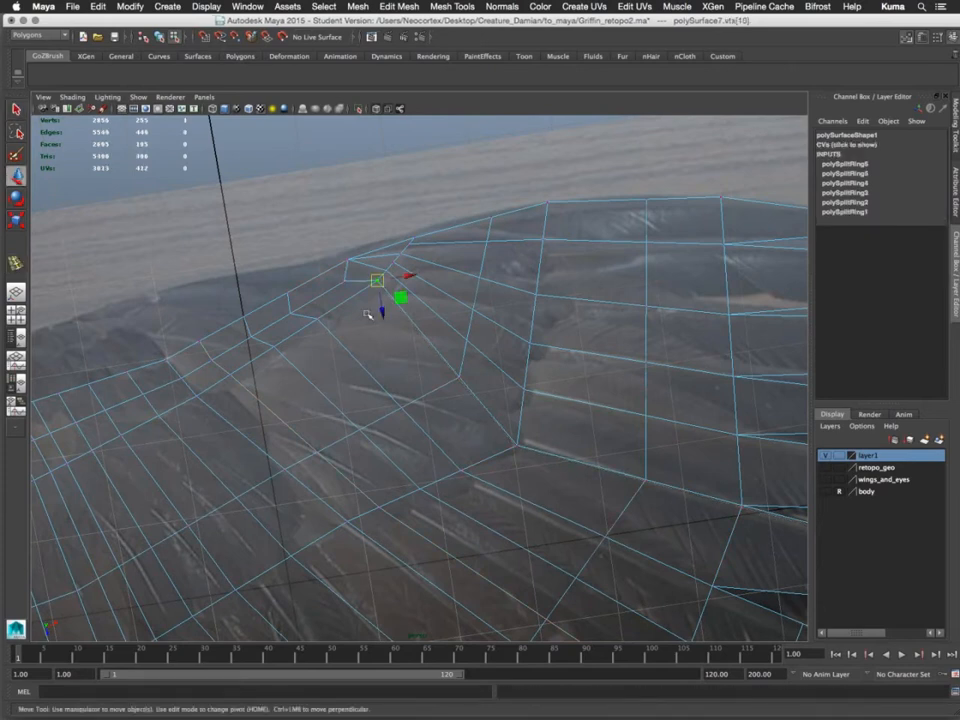
alt+drag(381, 311, 378, 324)
middle_drag(379, 315, 337, 338)
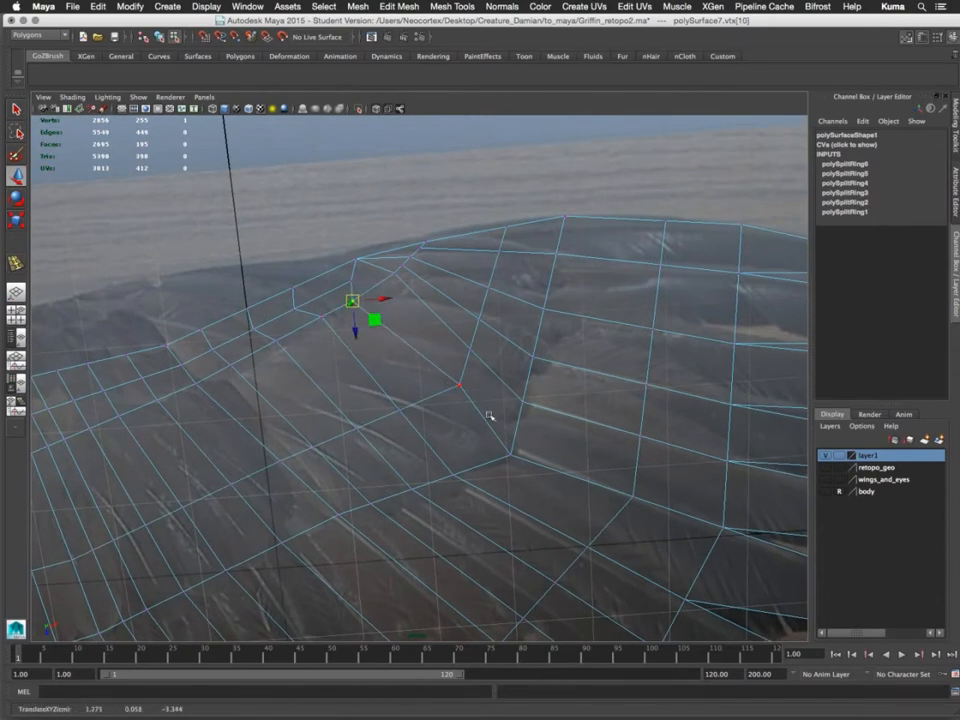
click(392, 271)
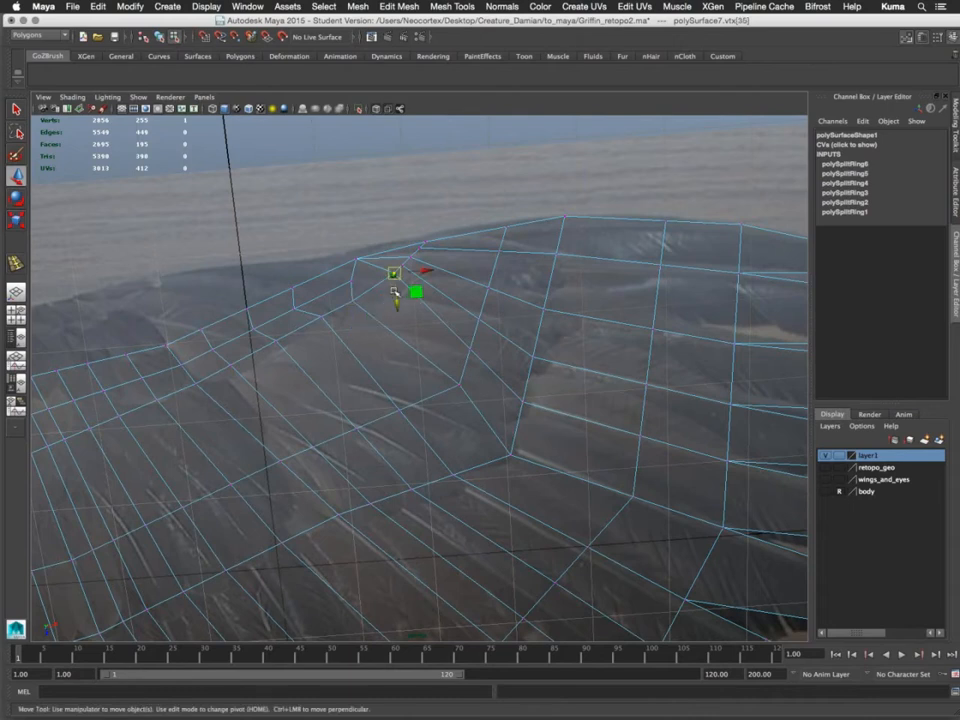
middle_drag(378, 296, 368, 318)
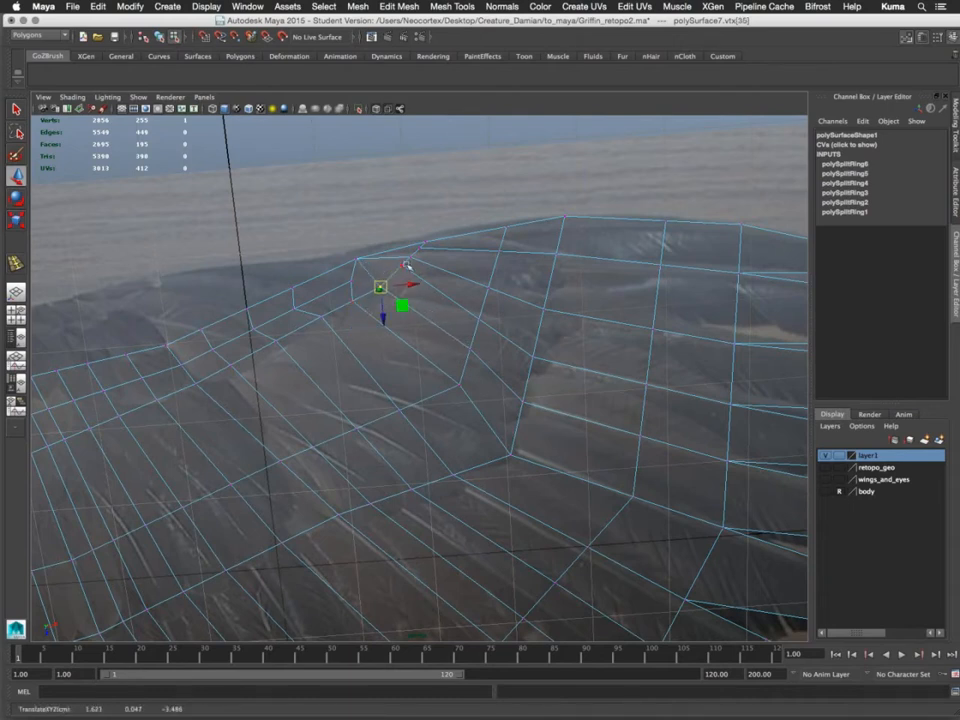
Reposition the vertices of the two edge columns just past the wing bend, shifting them up toward the leading edge
click(499, 251)
middle_drag(560, 289, 589, 281)
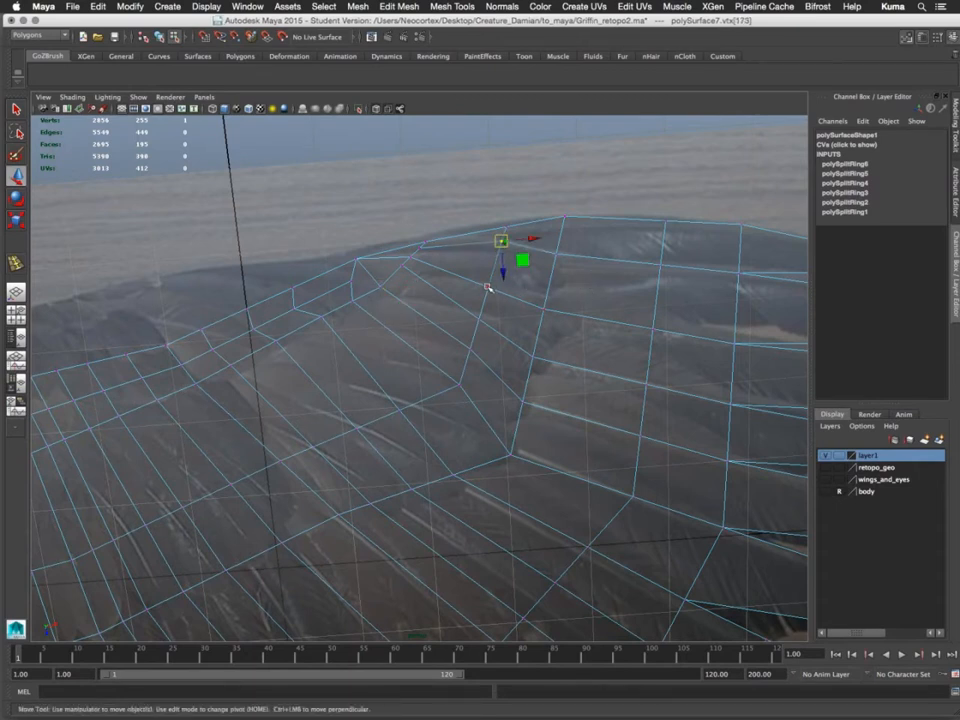
click(487, 286)
middle_drag(531, 328, 512, 357)
click(544, 309)
click(533, 357)
click(481, 321)
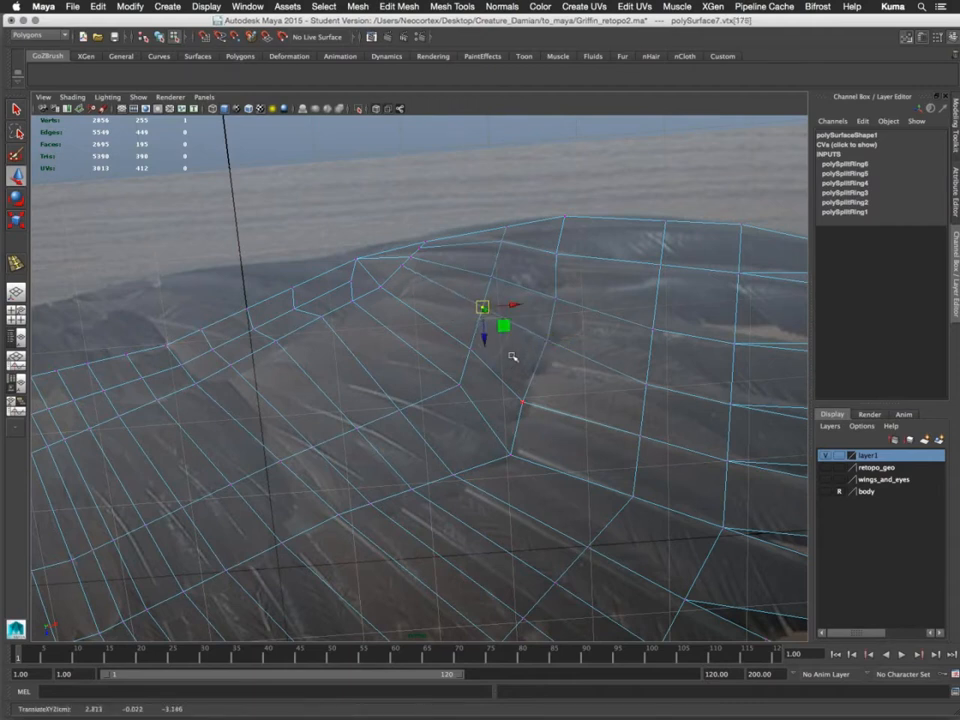
Lower the vertex at the narrow bend and shift the two lower pole vertices up and outward toward the wing tip
click(403, 266)
middle_drag(440, 310, 441, 323)
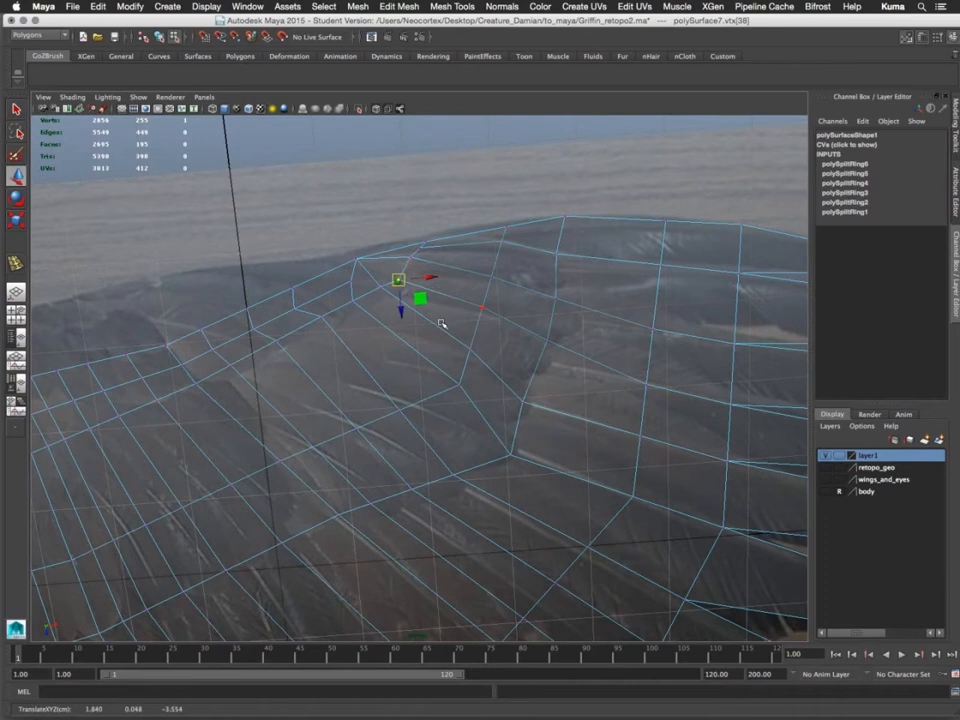
click(520, 400)
middle_drag(505, 400, 509, 392)
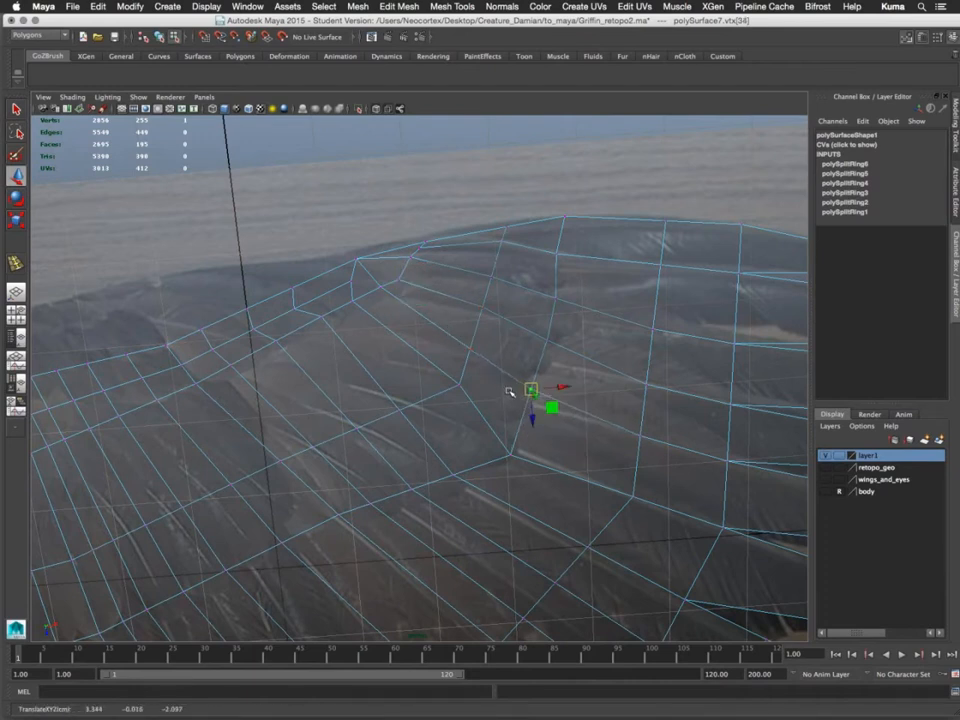
click(510, 455)
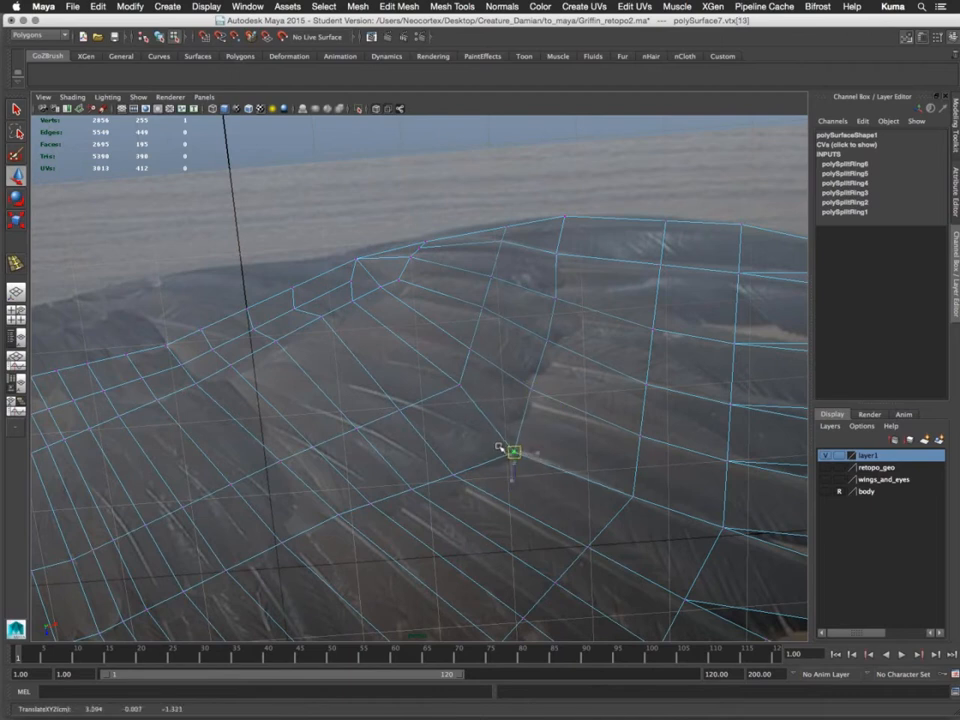
middle_drag(510, 452, 497, 408)
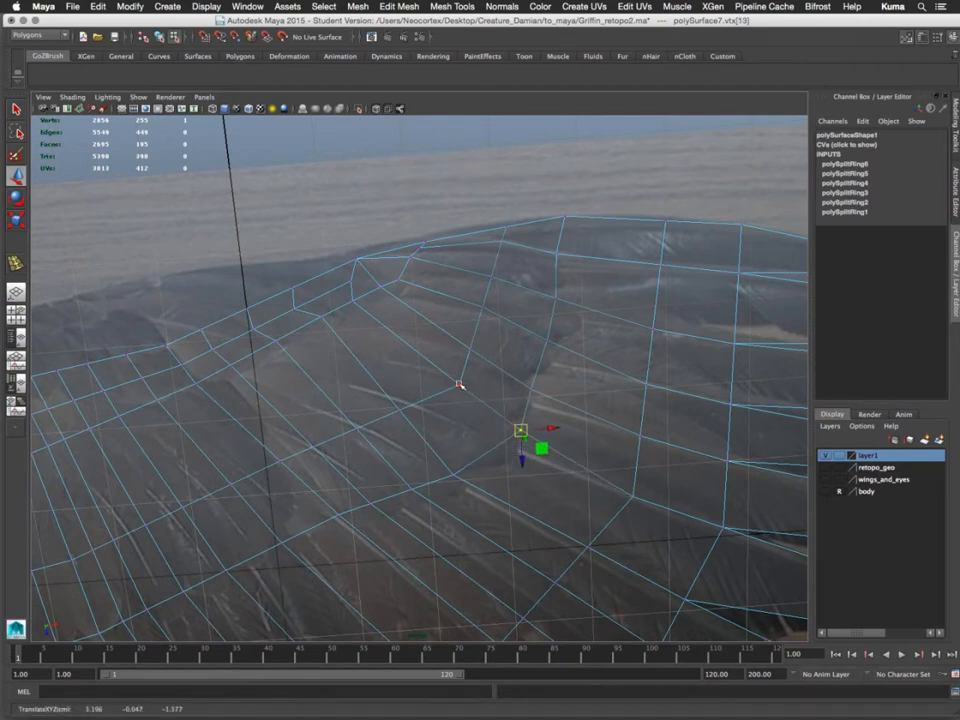
Pull the two inner bend vertices toward the wing root and nudge the mid-column vertex up to space the rows evenly
click(459, 384)
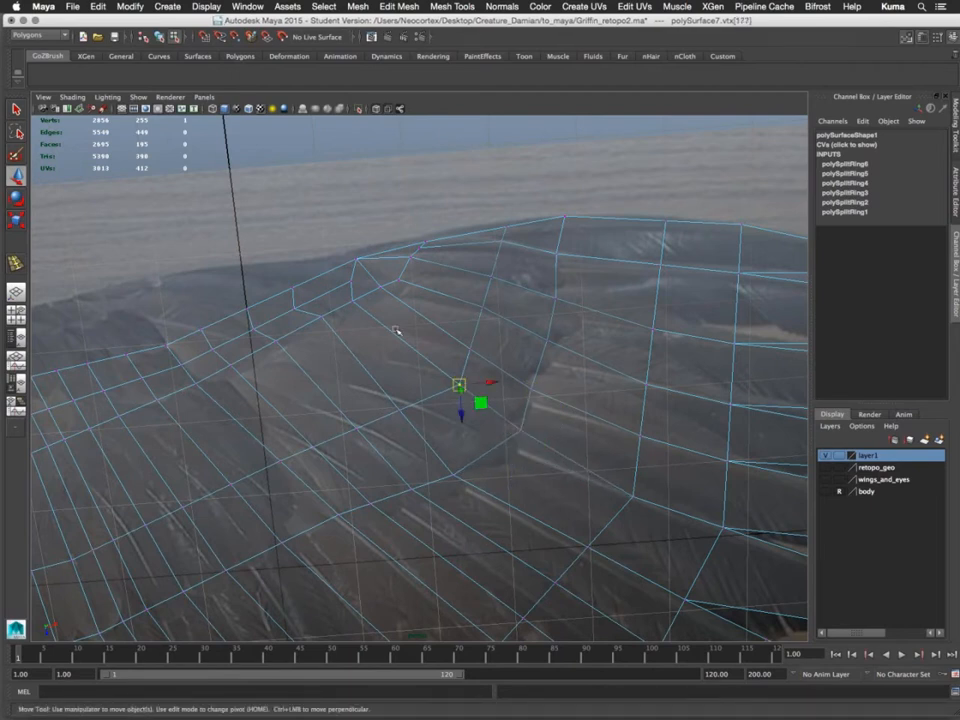
click(352, 301)
middle_drag(386, 354, 388, 370)
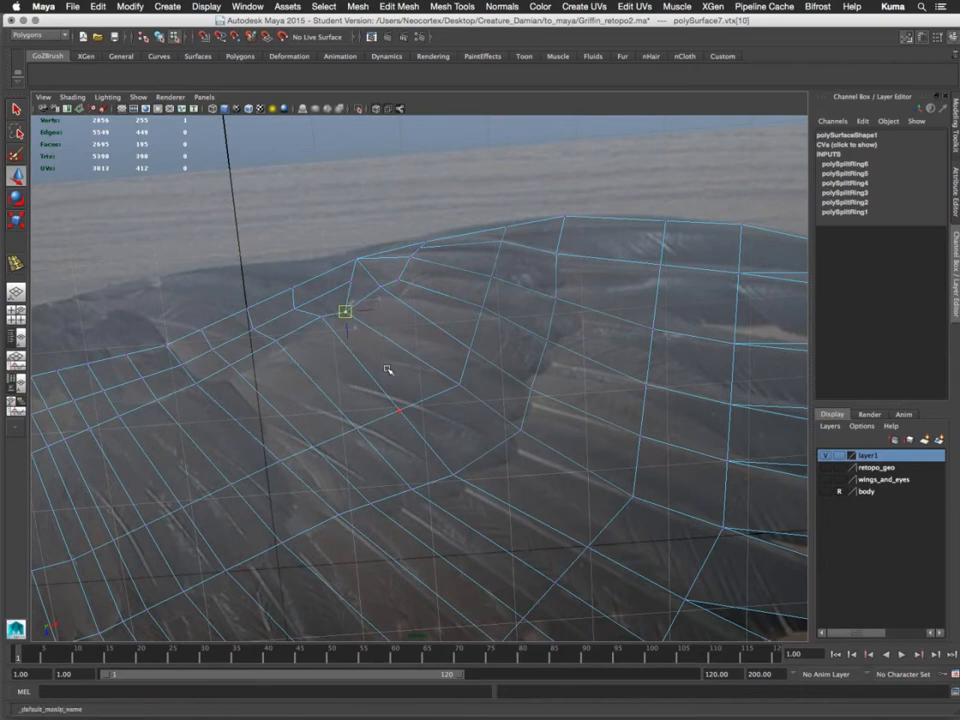
click(470, 348)
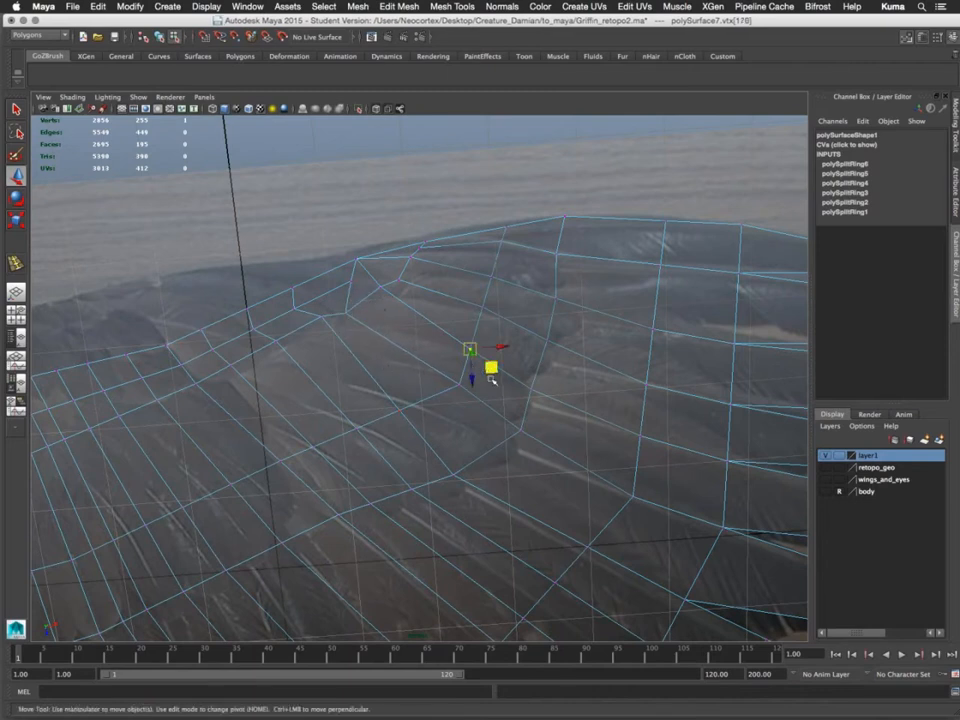
click(381, 286)
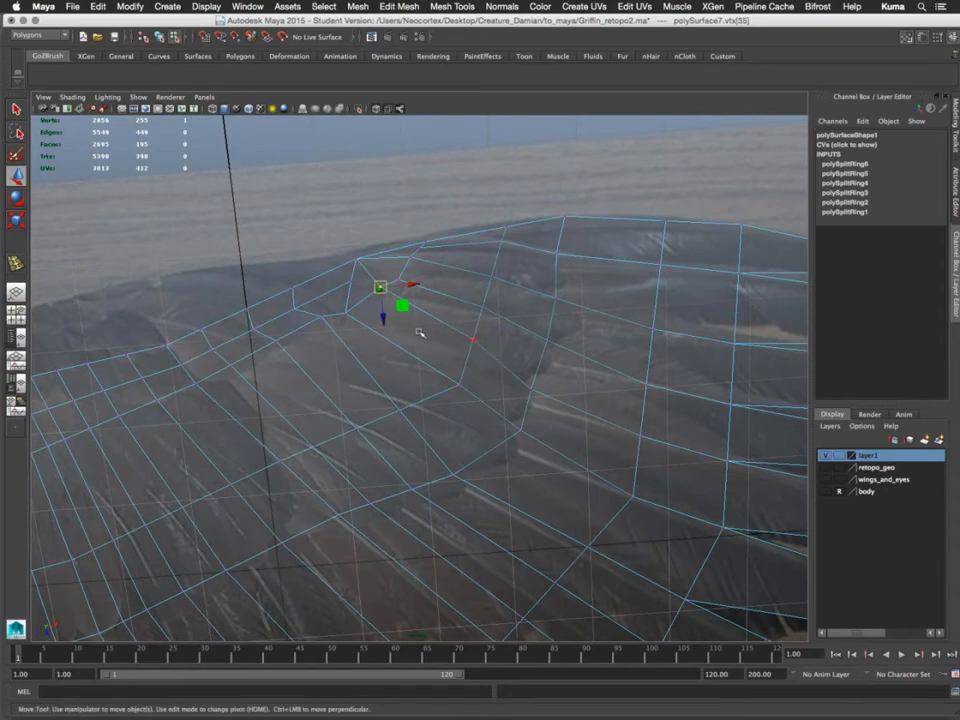
middle_drag(419, 333, 416, 337)
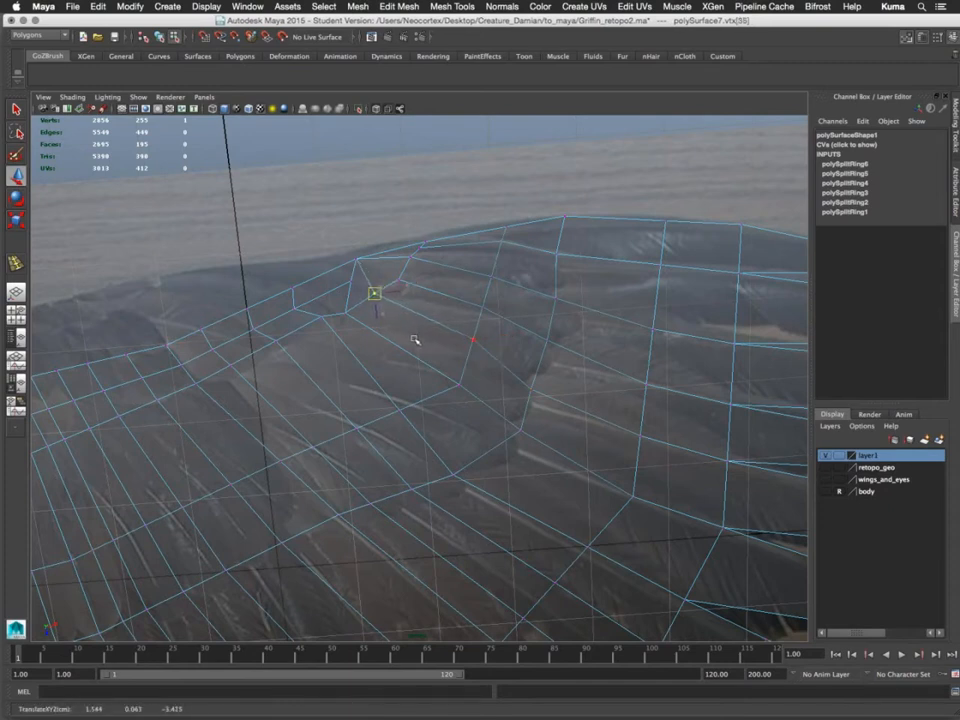
Nudge the outer column vertex below the wing bend upward, adjust the inner-row vertices, and shift the lower row vertex up toward the wing tip
click(532, 390)
middle_drag(514, 388, 520, 379)
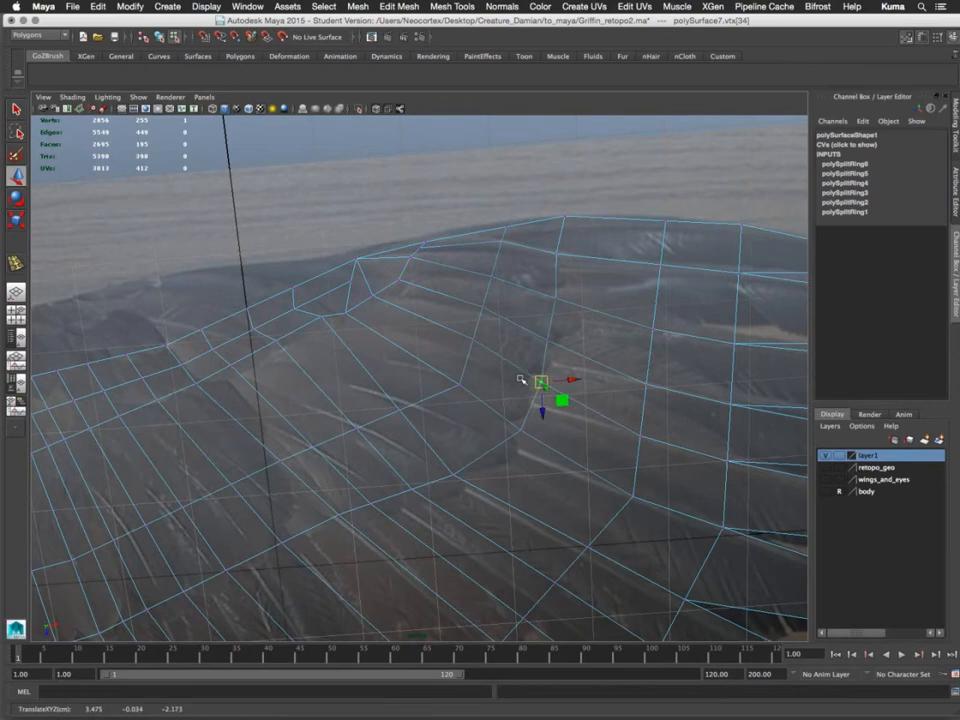
click(278, 341)
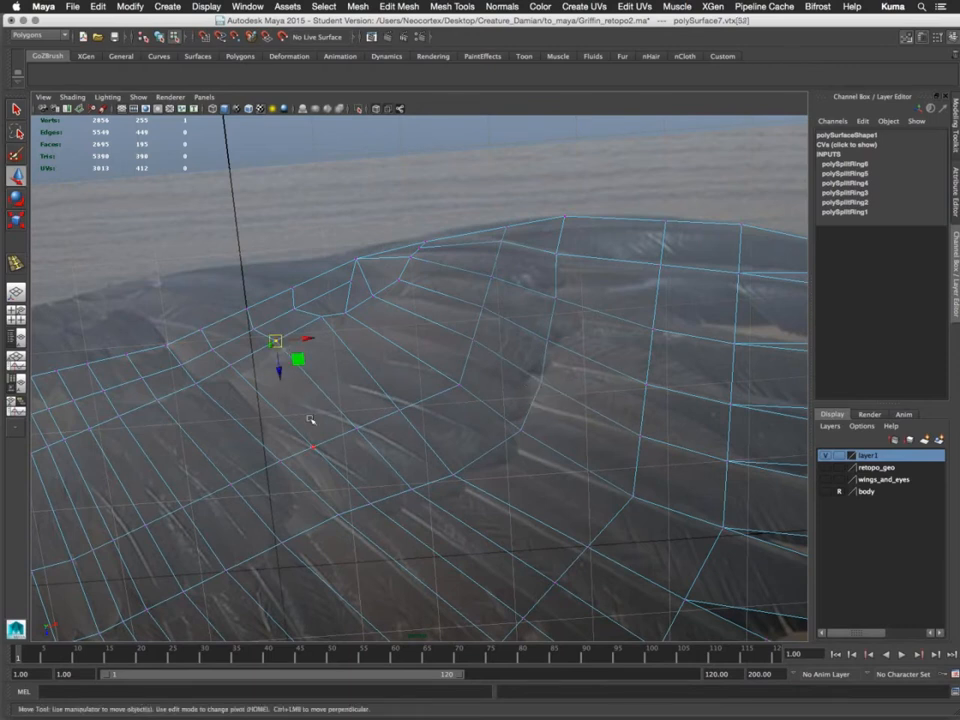
middle_drag(299, 427, 363, 404)
click(360, 425)
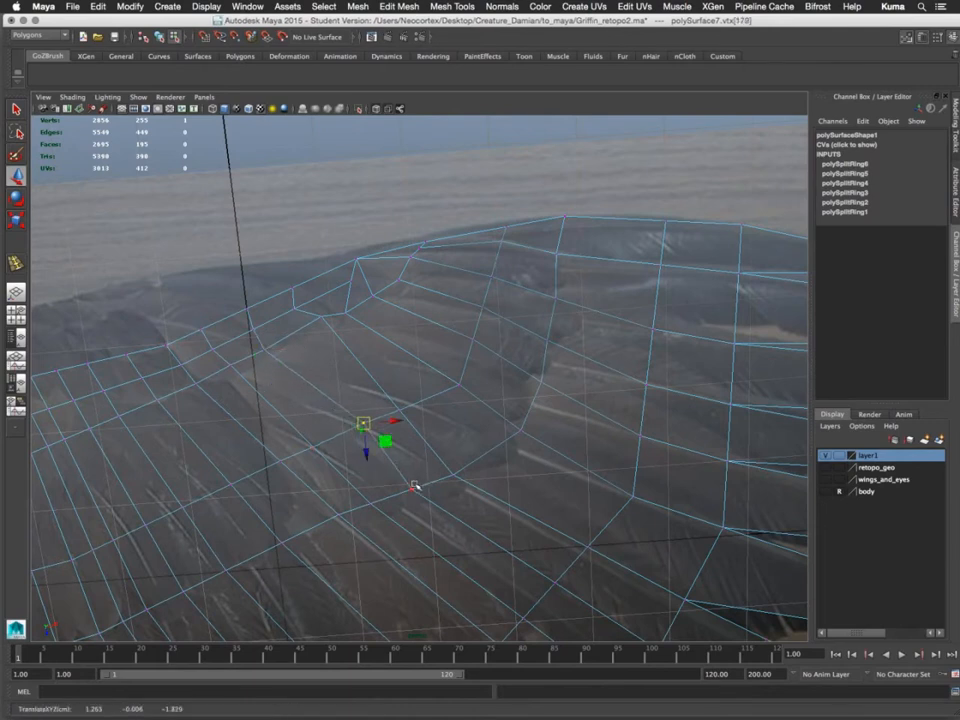
click(453, 474)
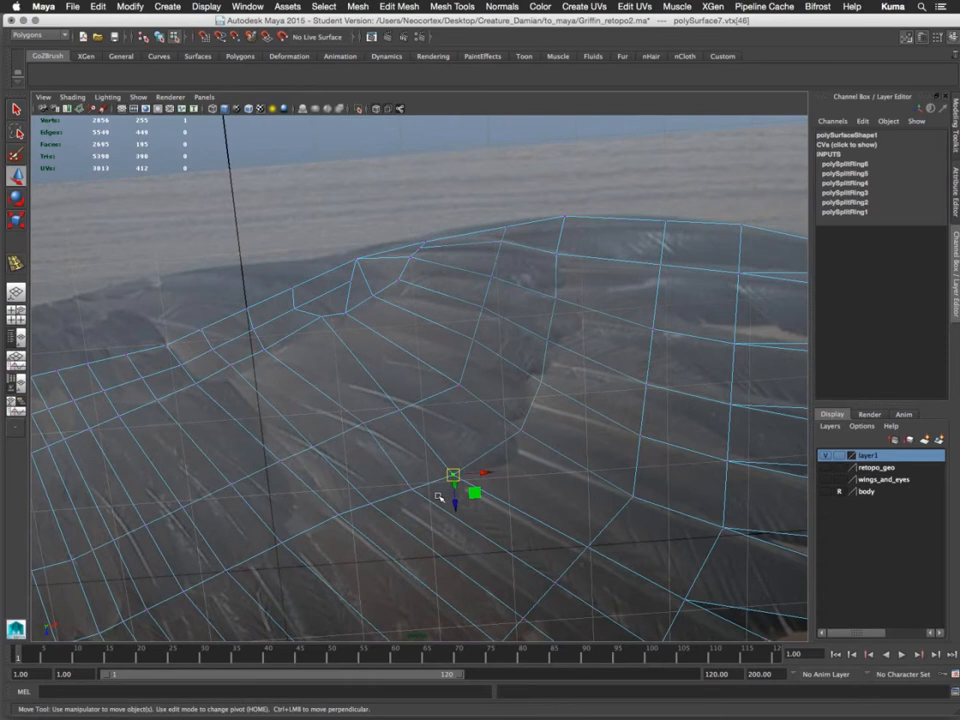
middle_drag(438, 497, 467, 470)
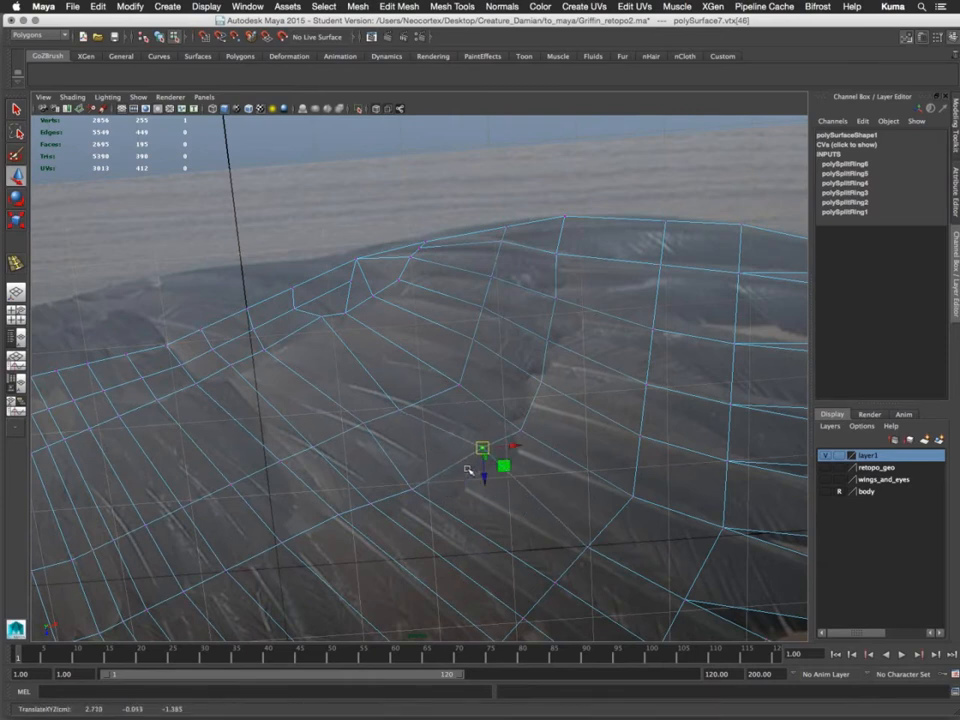
Move the next vertices inward along the two middle rows up and toward the wing tip to follow the feather direction
click(405, 418)
middle_drag(414, 444, 430, 432)
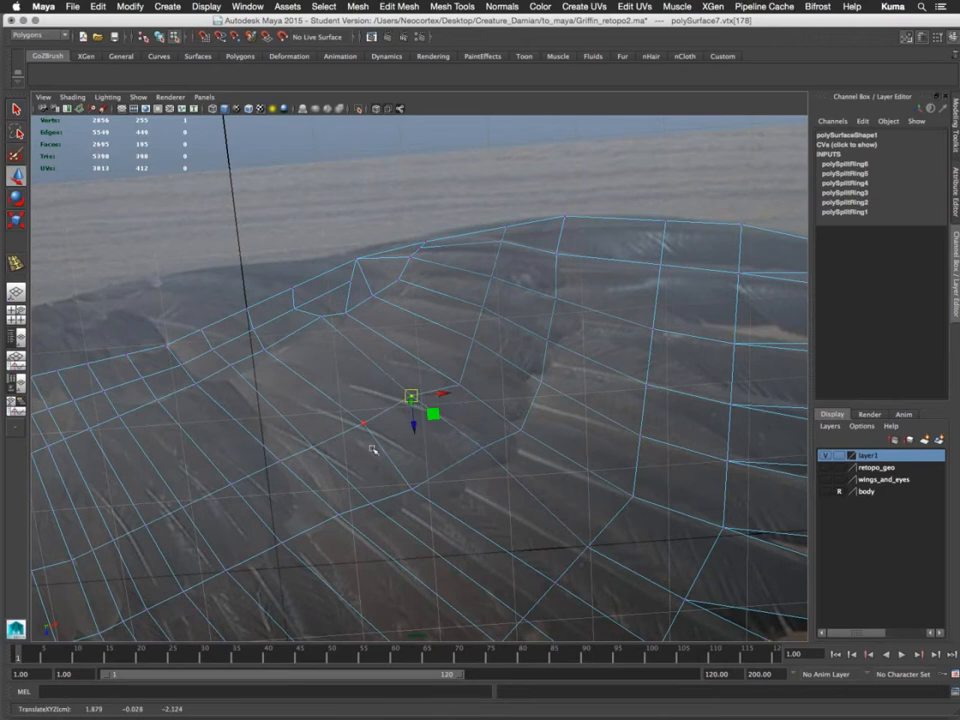
click(413, 490)
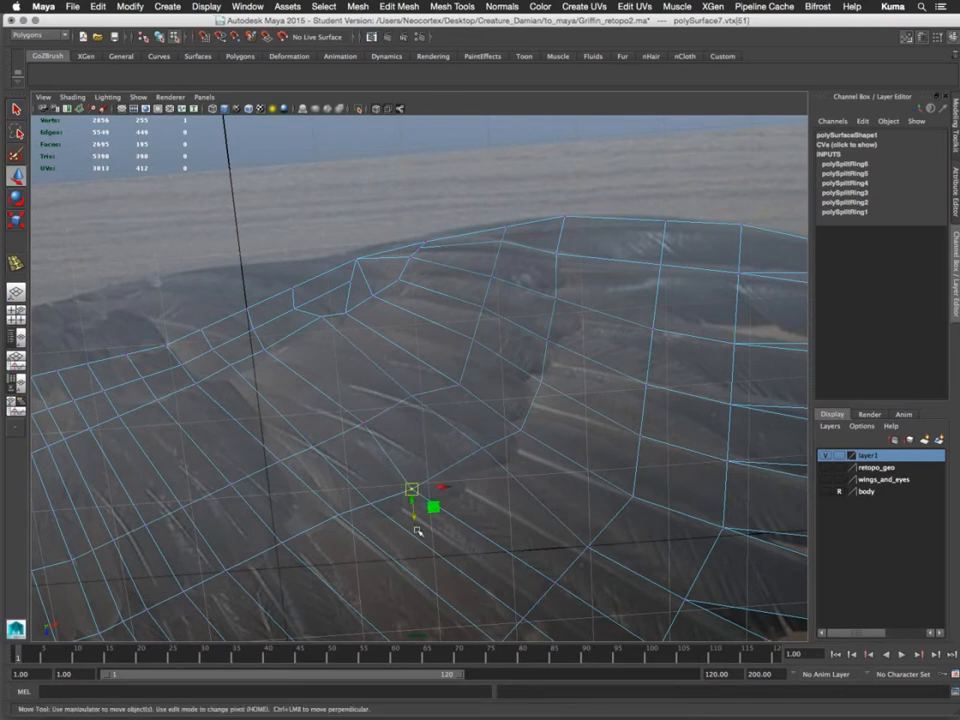
middle_drag(420, 527, 467, 516)
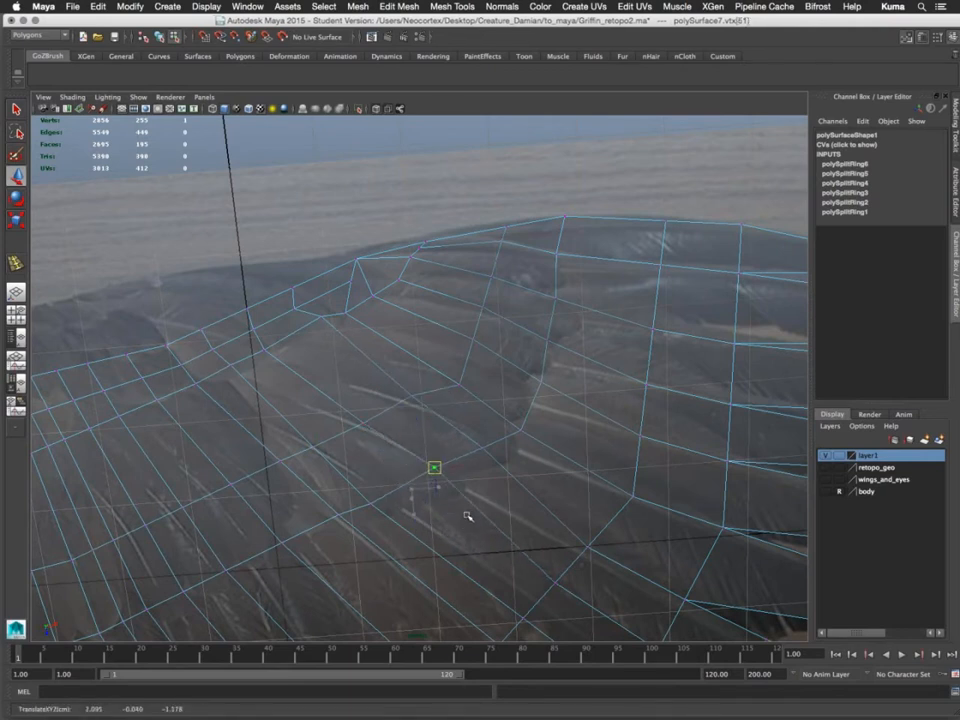
click(364, 424)
Even out the inner columns by shifting the lower-row vertex toward the wing tip and lowering the vertex beneath the leading edge near the bend
click(266, 349)
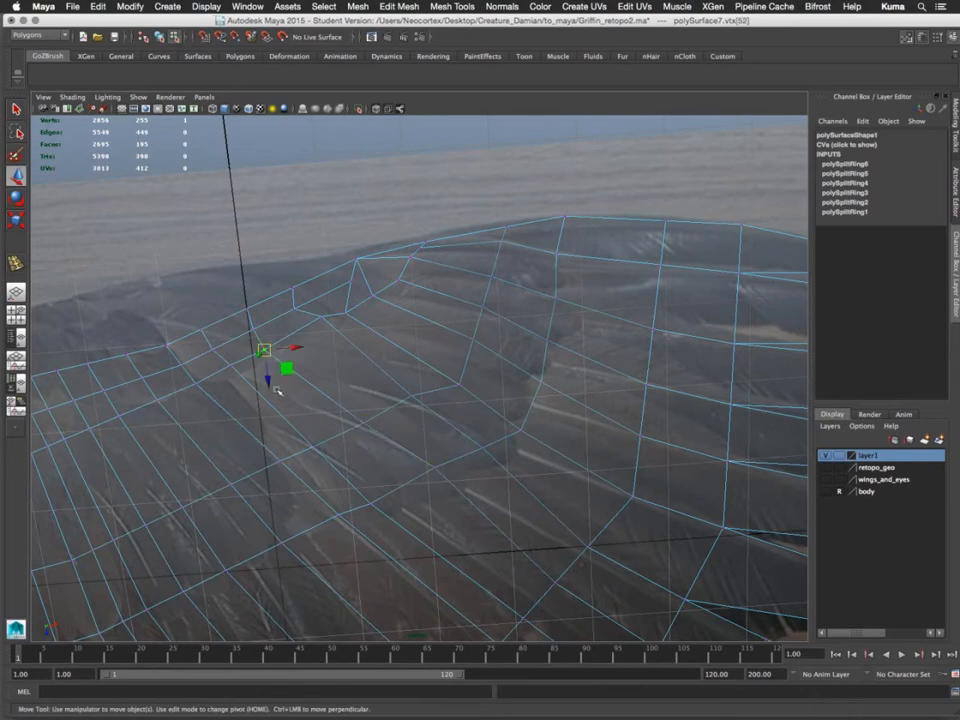
click(231, 366)
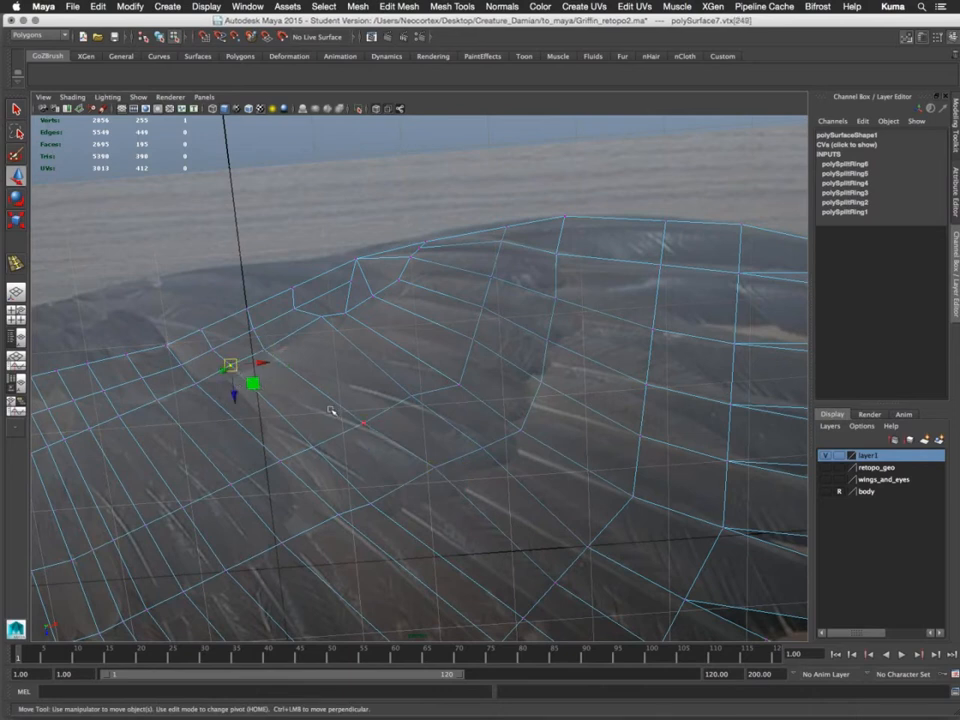
click(314, 447)
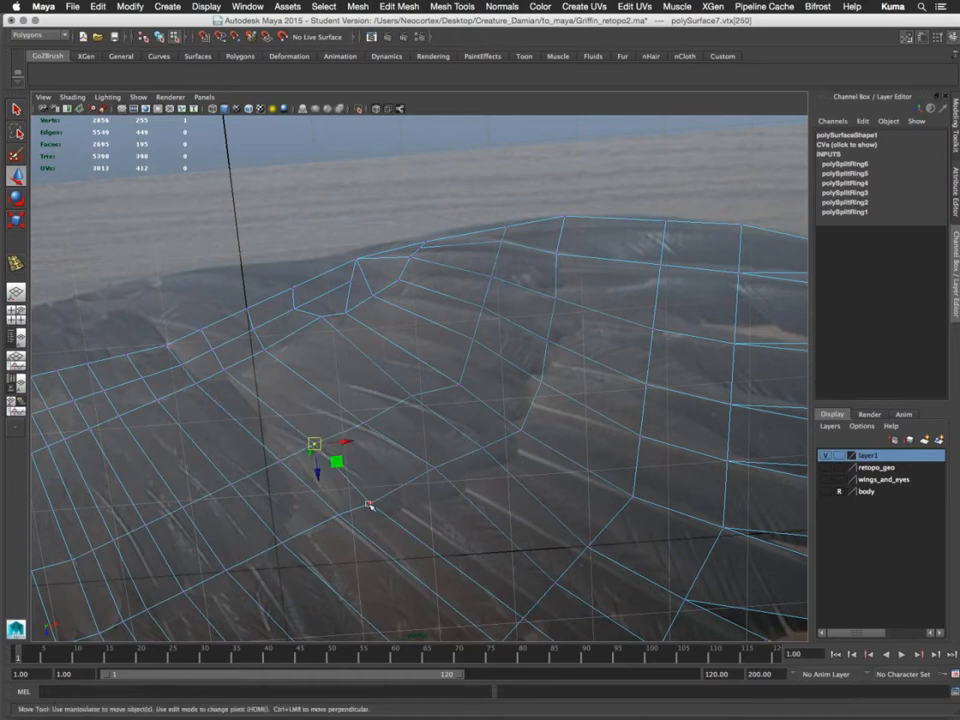
click(370, 504)
middle_drag(382, 478, 394, 476)
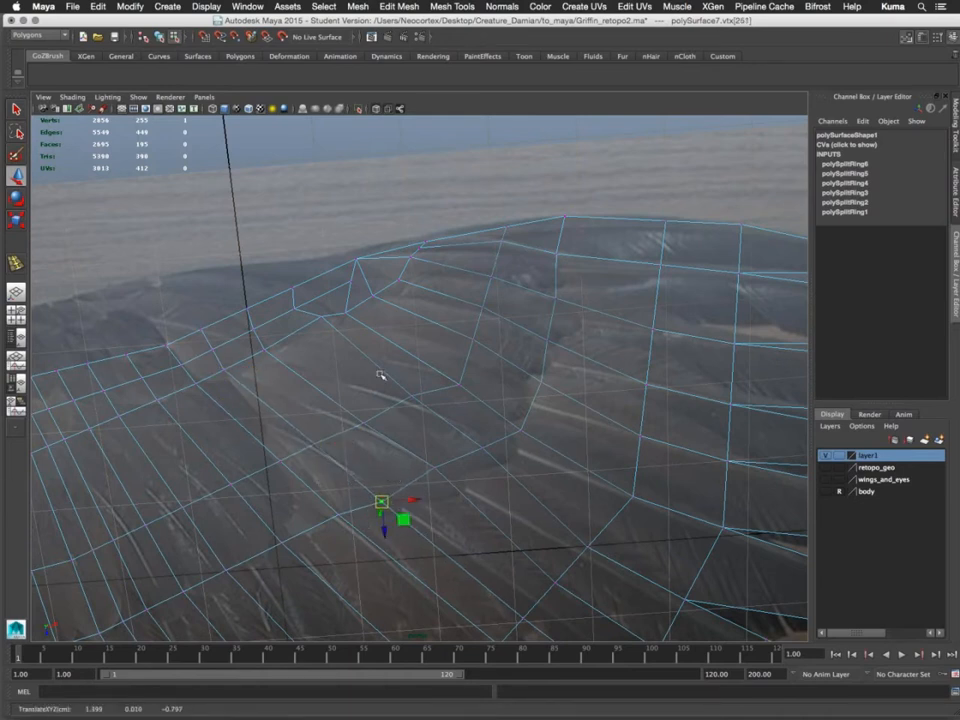
click(320, 317)
middle_drag(308, 344, 303, 362)
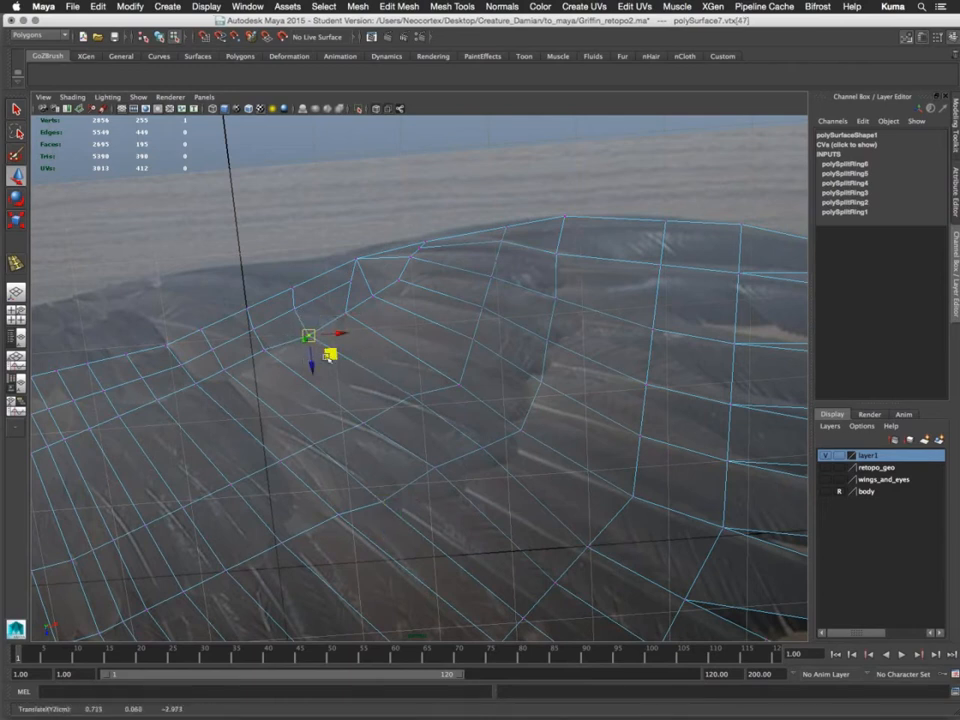
Return to object selection and make the reference plane pPlane1 a live surface
mouse_move(463, 435)
alt+mouse_down()
mouse_move(465, 350)
mouse_move(377, 401)
mouse_move(471, 411)
mouse_move(462, 402)
mouse_move(471, 443)
alt+mouse_up()
alt+right_drag(471, 443, 424, 294)
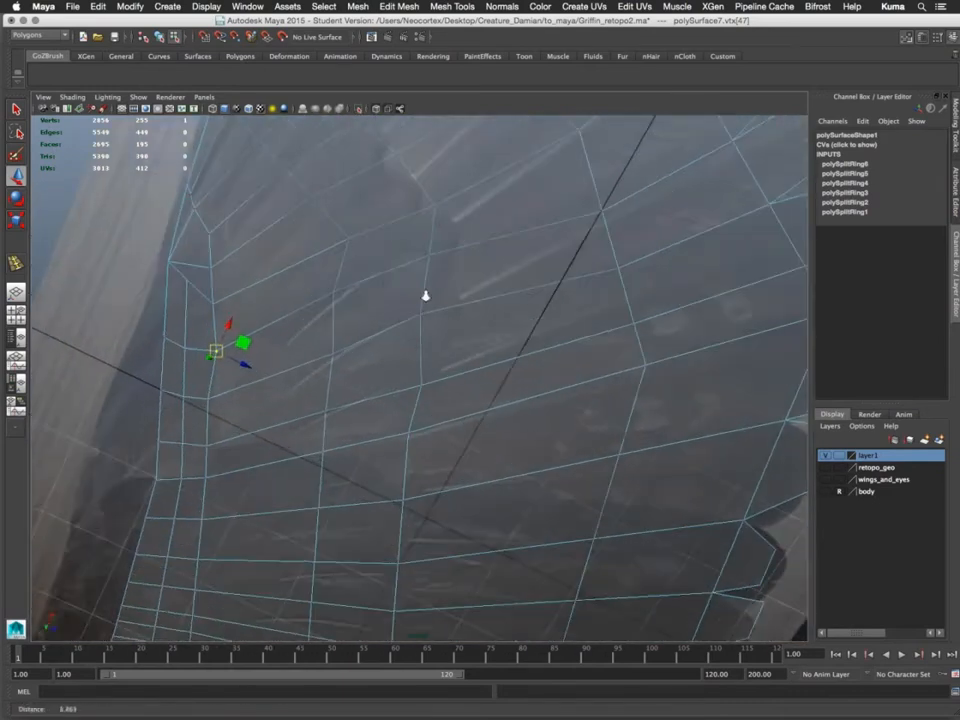
alt+middle_drag(424, 294, 439, 337)
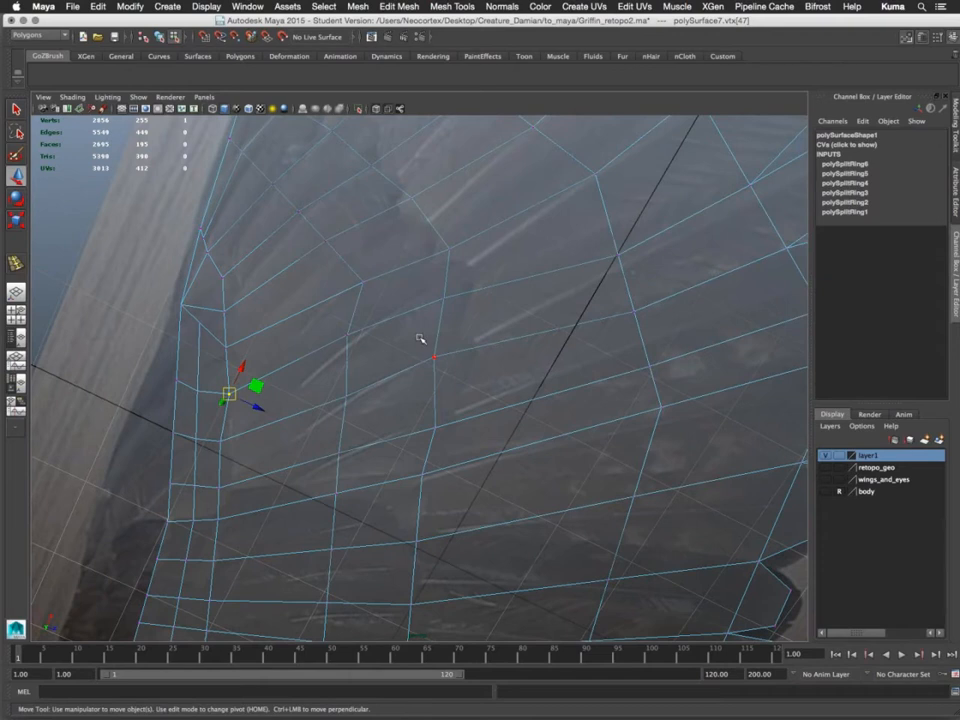
right_drag(420, 337, 474, 321)
click(427, 341)
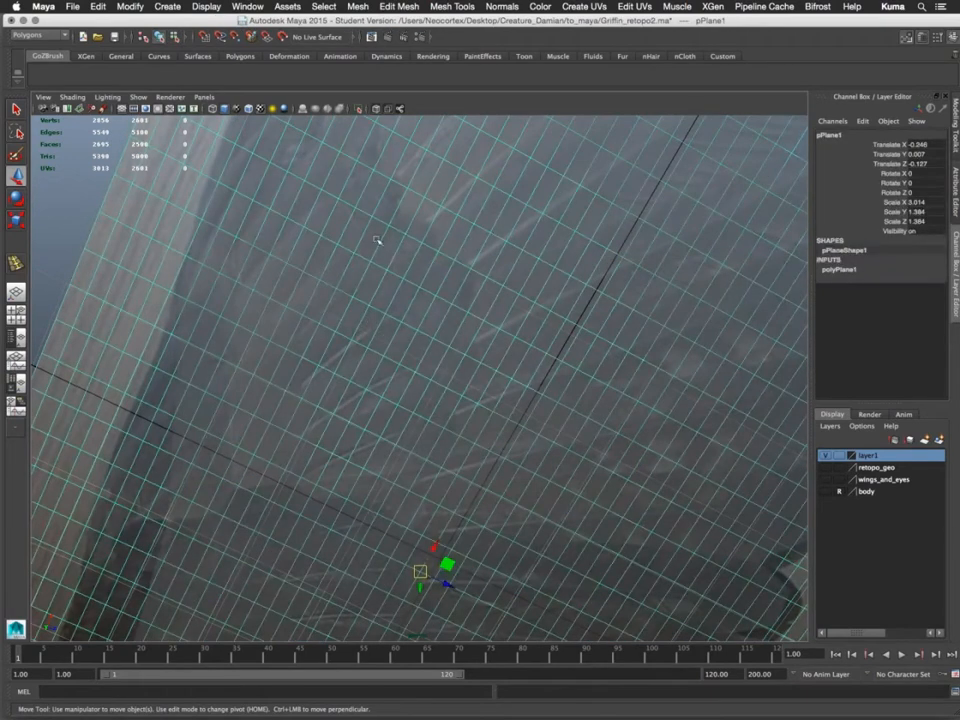
click(283, 36)
Insert three edge loops on the wing mesh beside the wing bend, running from the leading edge along the feathers
click(432, 338)
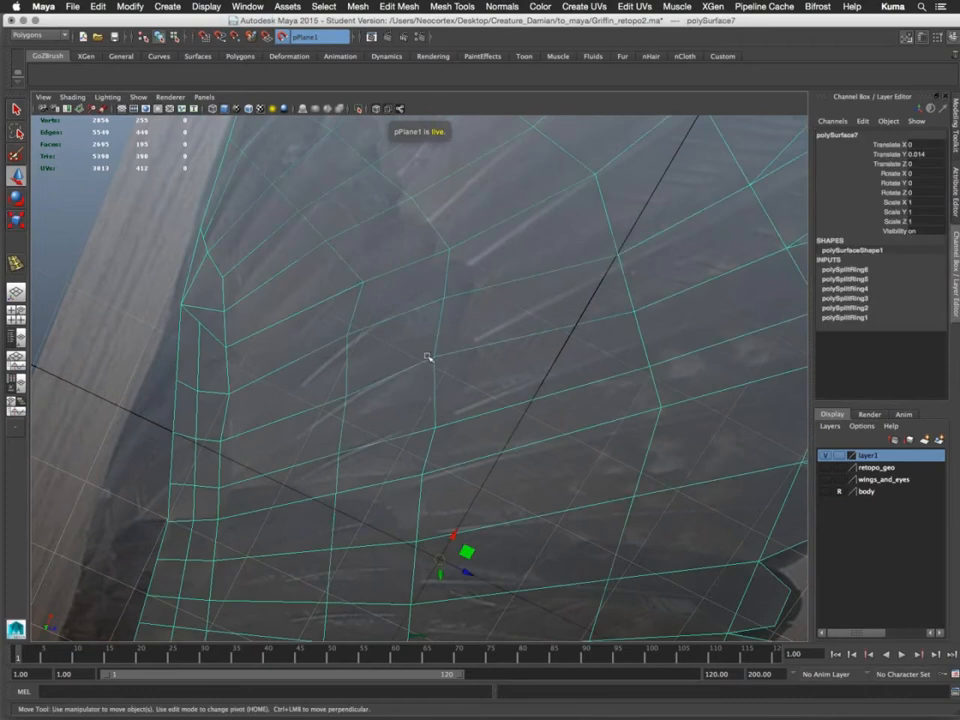
shift+right_drag(427, 357, 398, 373)
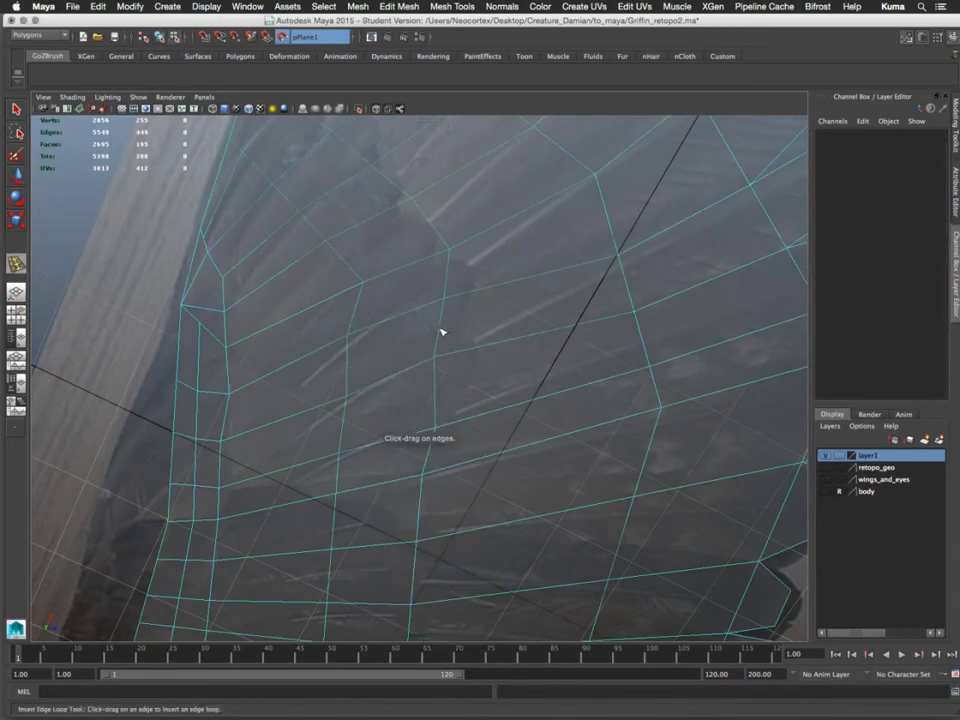
click(441, 329)
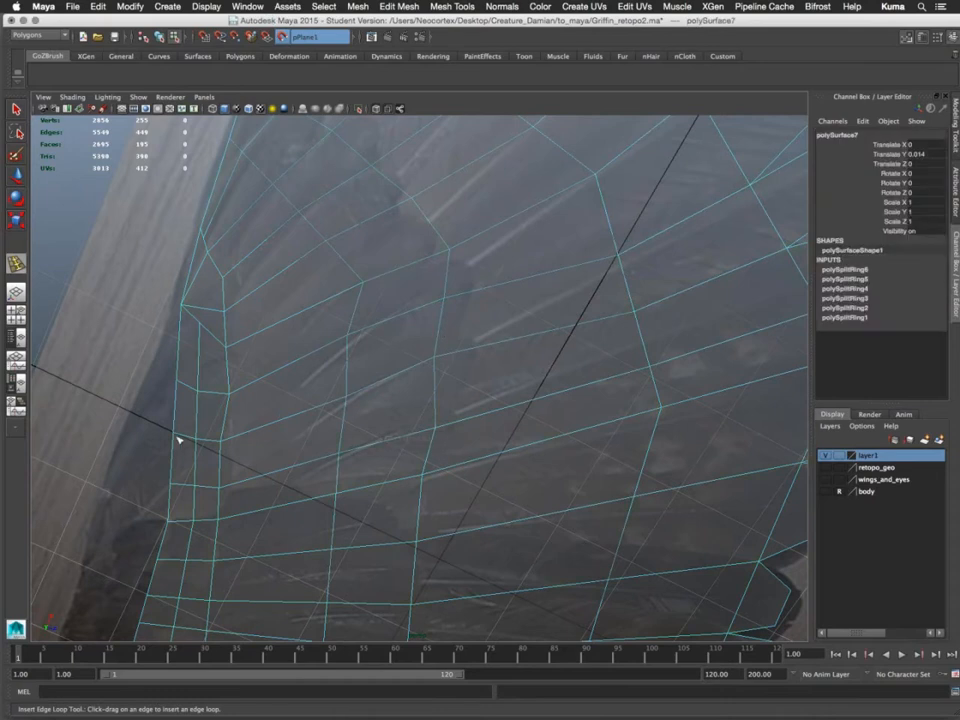
drag(199, 418, 199, 421)
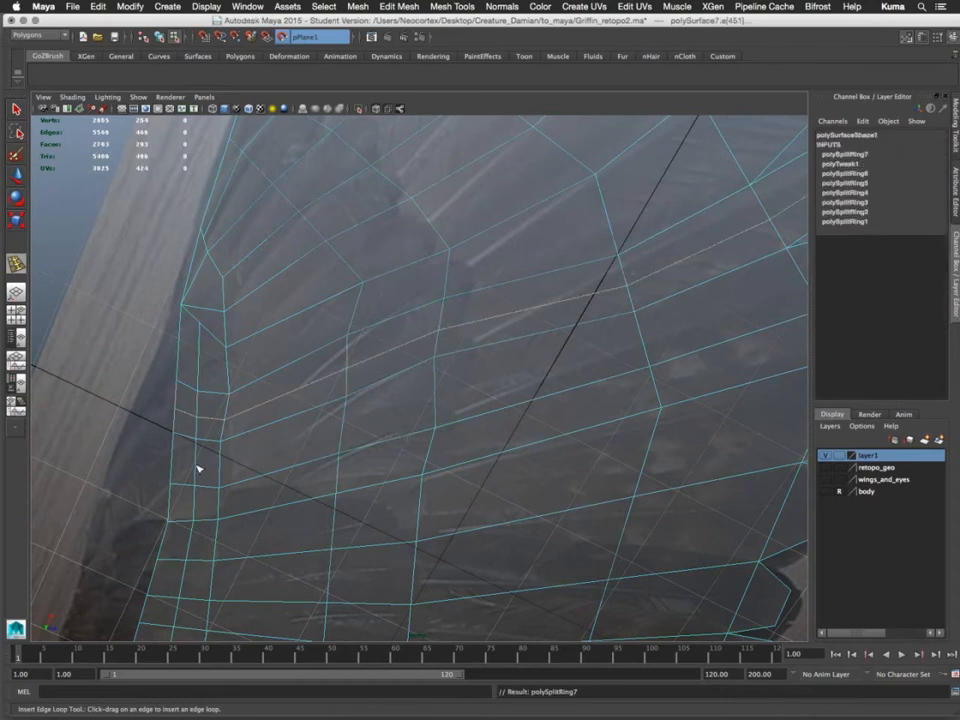
drag(199, 465, 200, 465)
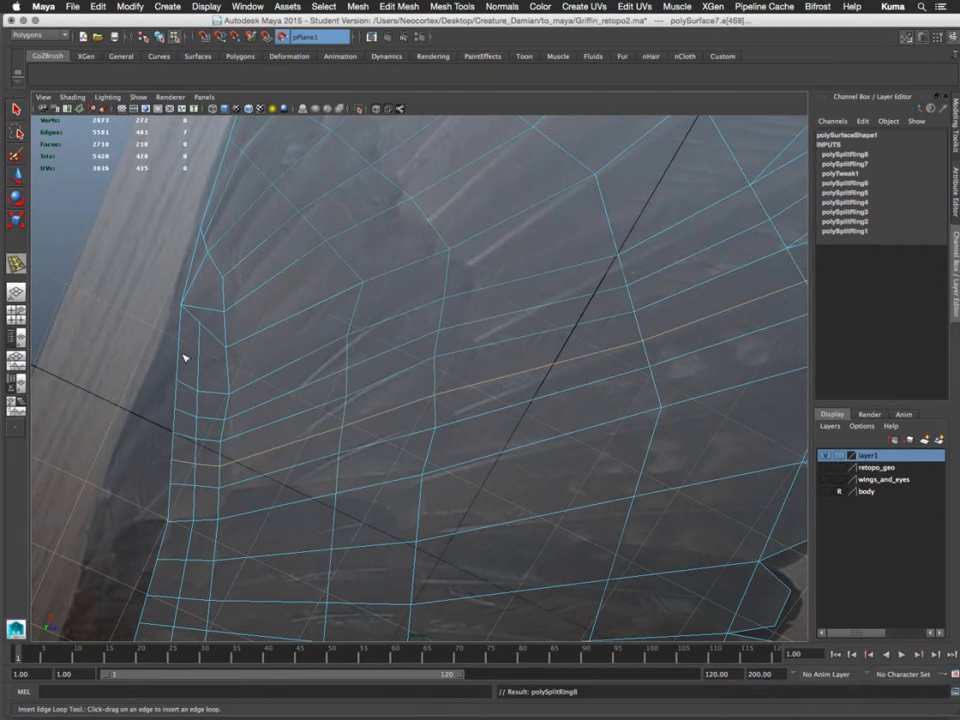
drag(181, 355, 312, 289)
Examine the new edge loops against the feathers across the whole wing and up close at the bend
alt+middle_drag(389, 386, 380, 212)
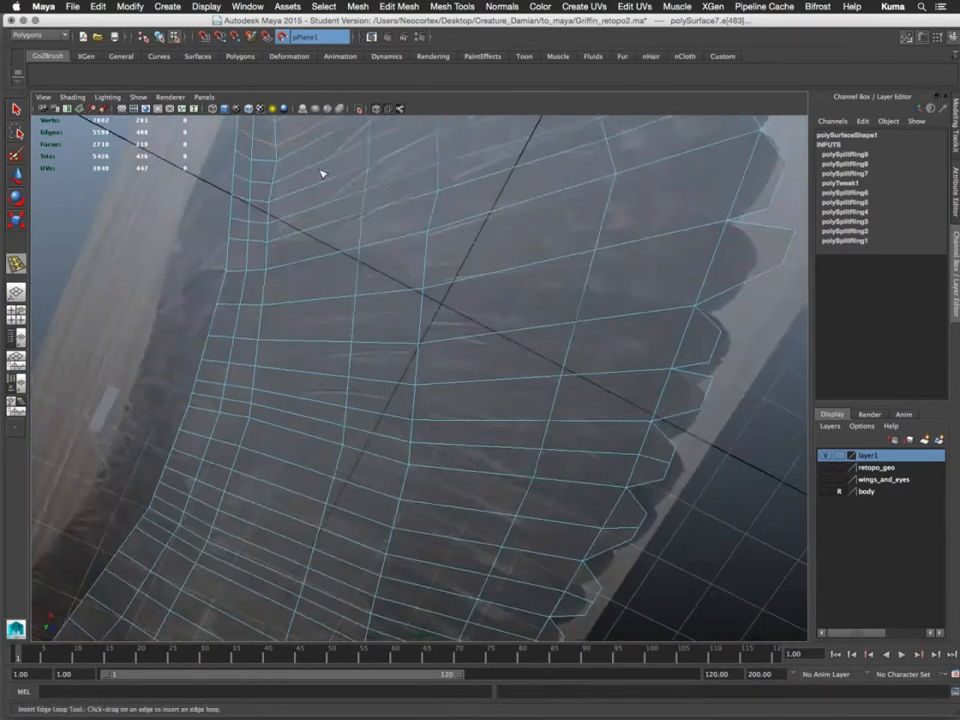
alt+right_drag(321, 173, 245, 157)
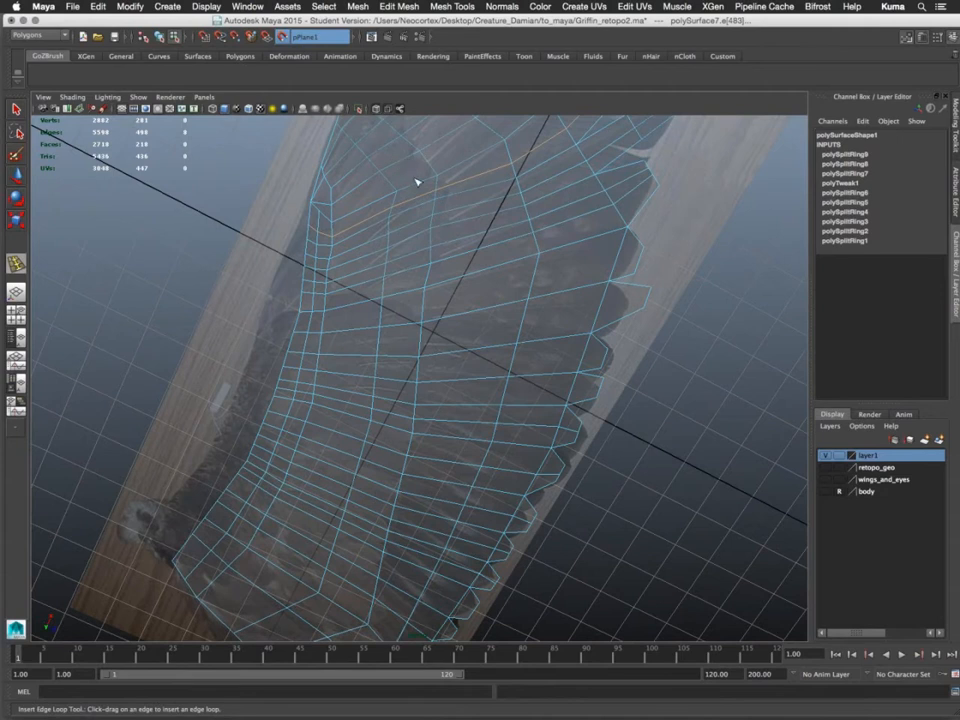
alt+middle_drag(407, 352, 428, 408)
alt+right_drag(428, 408, 456, 337)
alt+middle_drag(456, 338, 490, 434)
alt+middle_drag(409, 312, 467, 233)
right_click(472, 236)
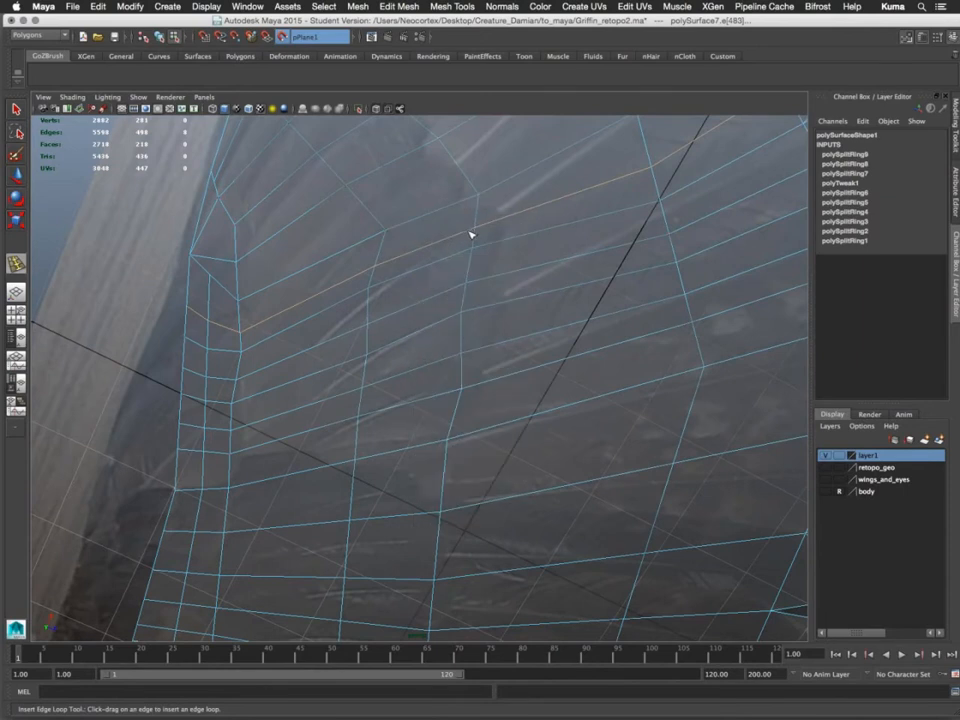
key(super+z)
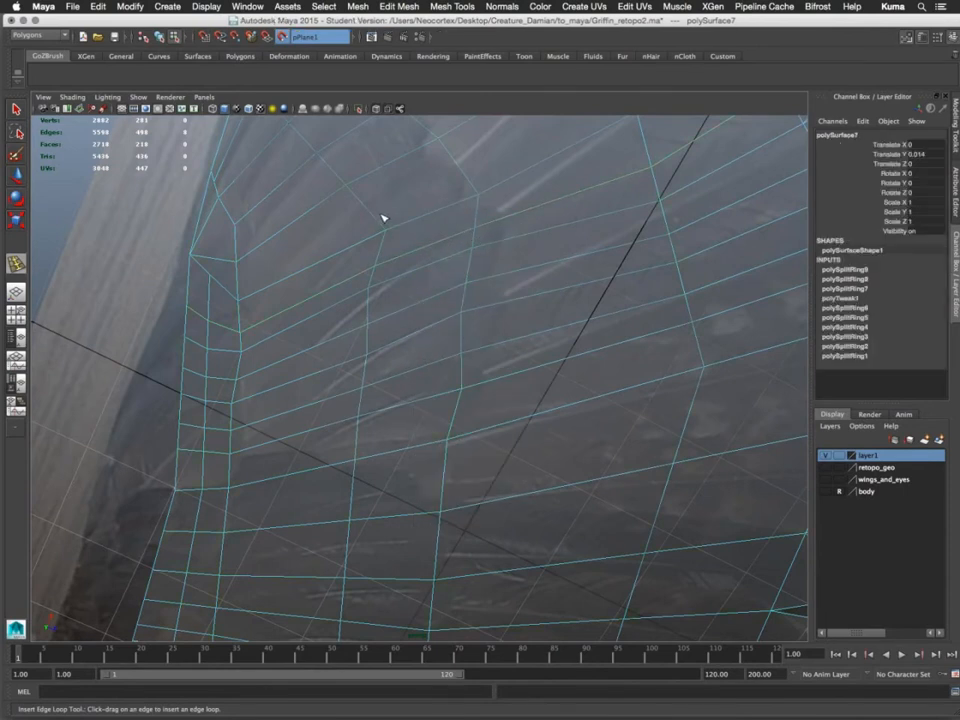
Turn off the live surface and create a new display layer with the reference plane selected
click(282, 37)
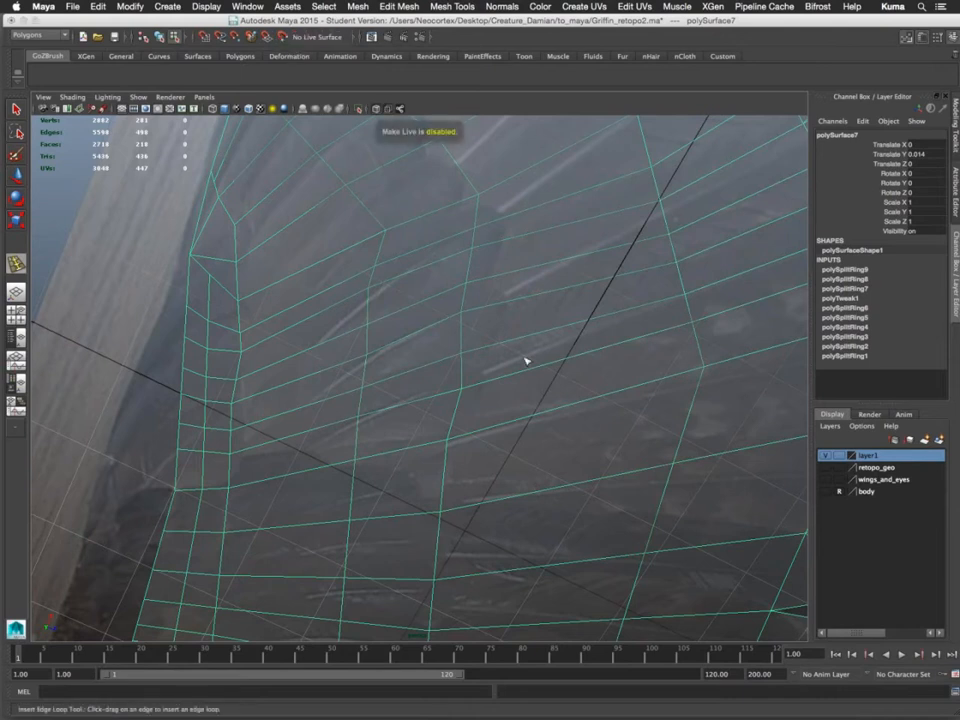
click(109, 365)
key(q)
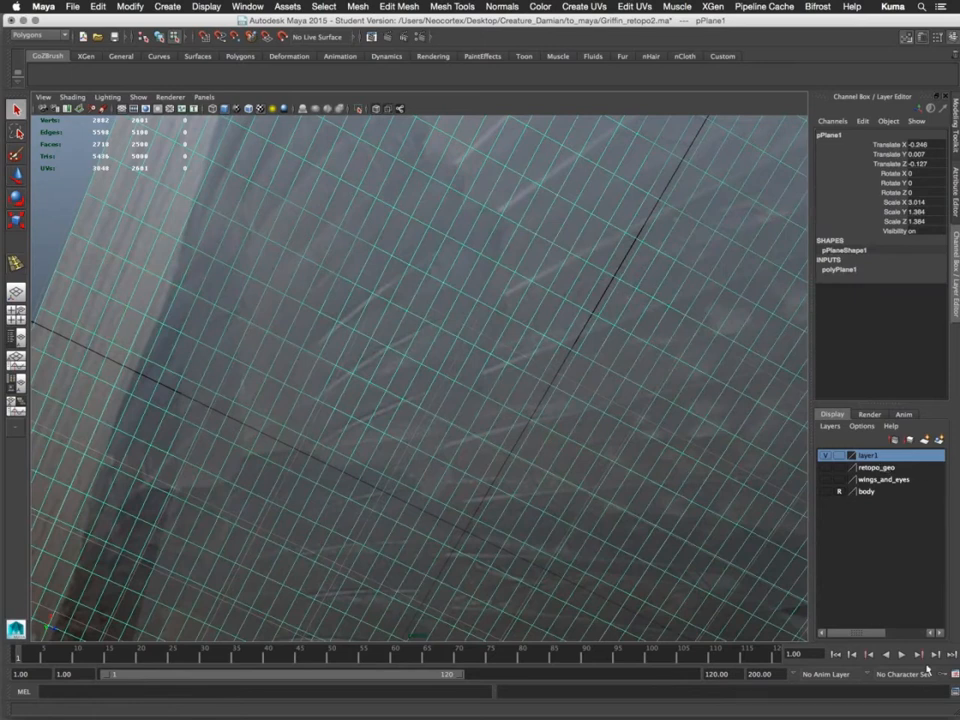
click(911, 441)
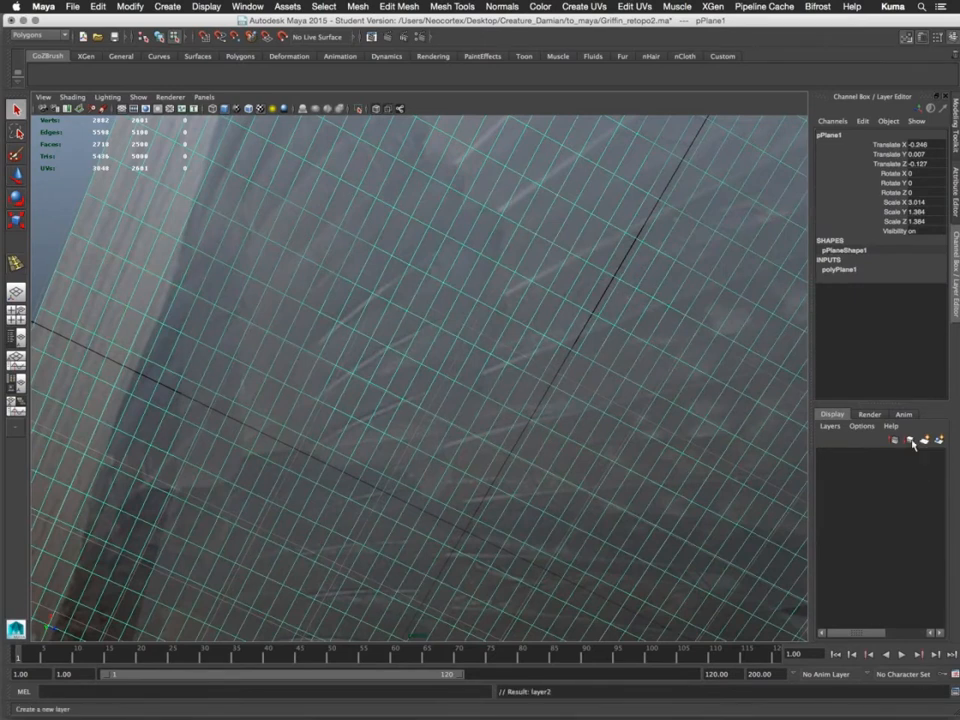
Rename the new display layer to ref_wings and save the change
double_click(870, 456)
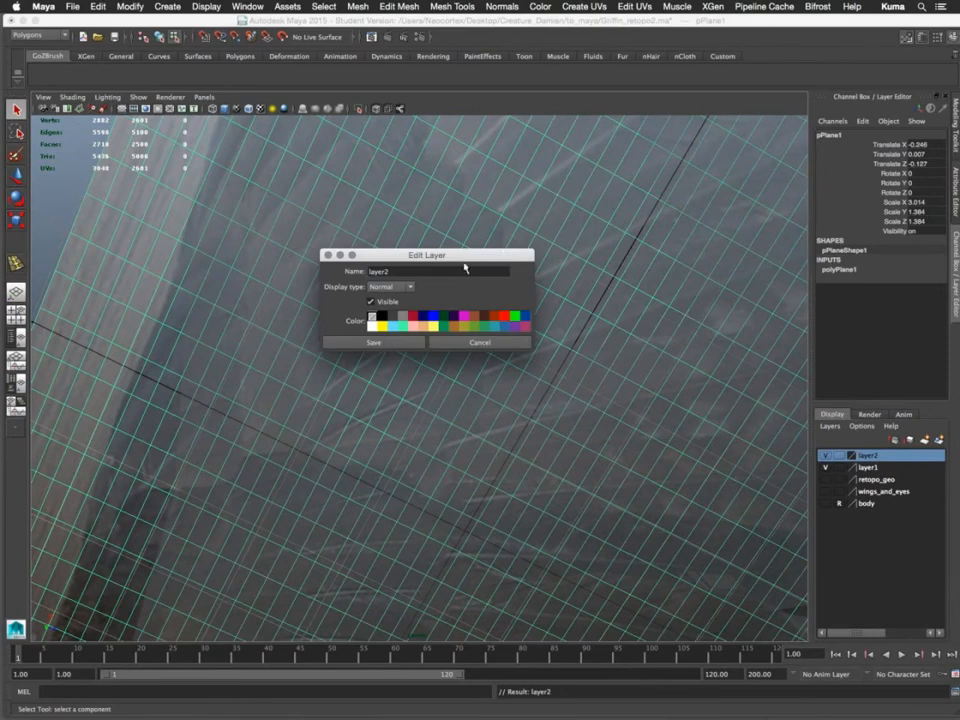
drag(464, 268, 328, 272)
text(re)
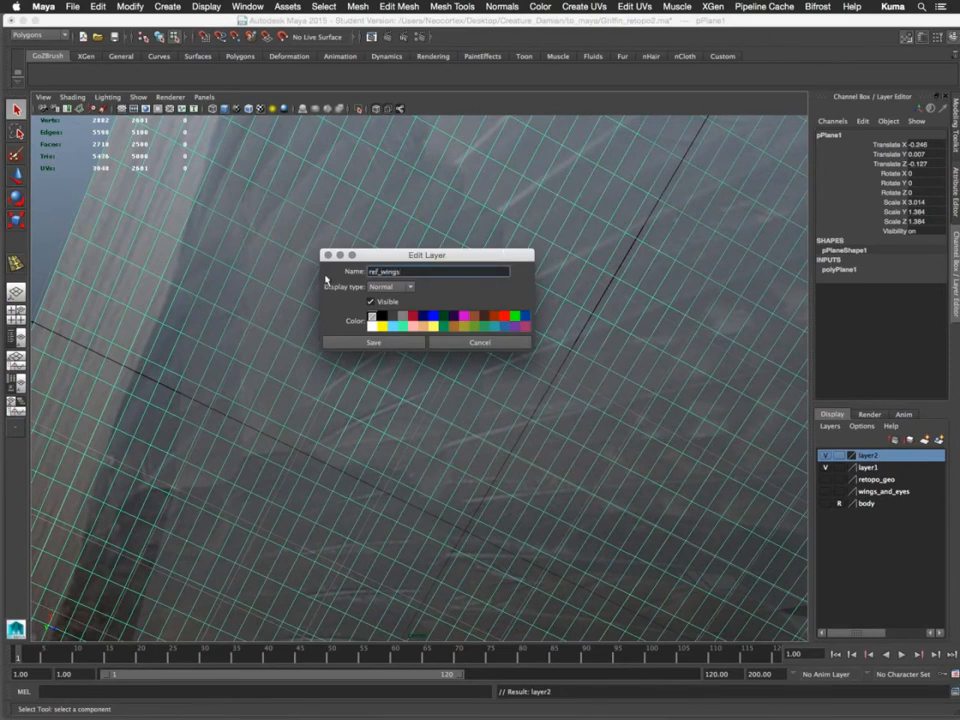
text(f_wings)
click(366, 342)
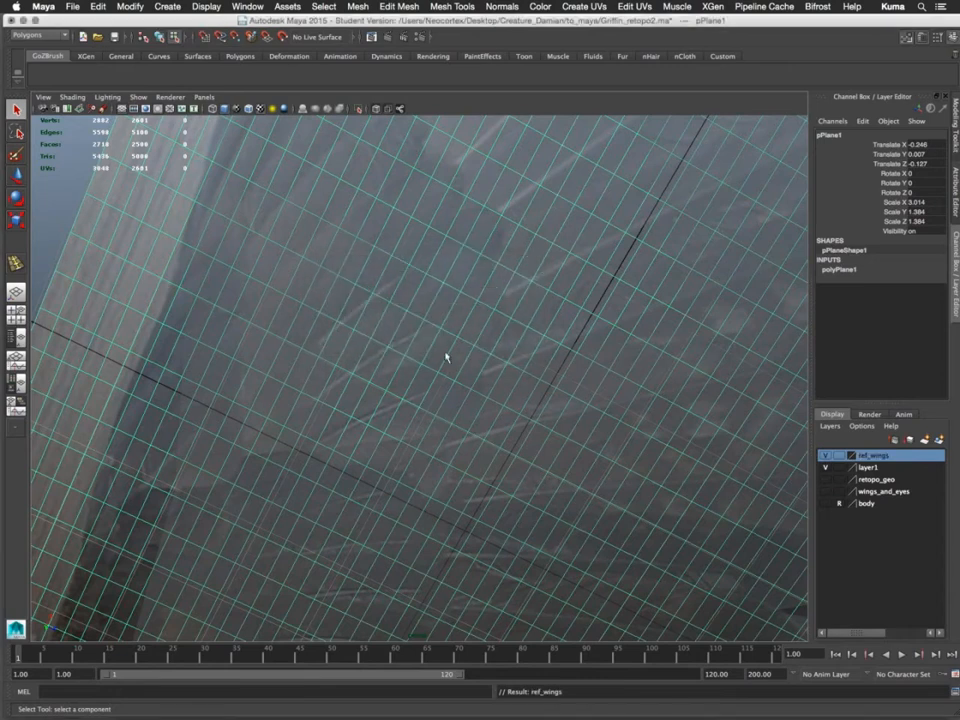
Add the selected reference plane to the ref_wings layer and set that layer to the reference display type
right_click(849, 458)
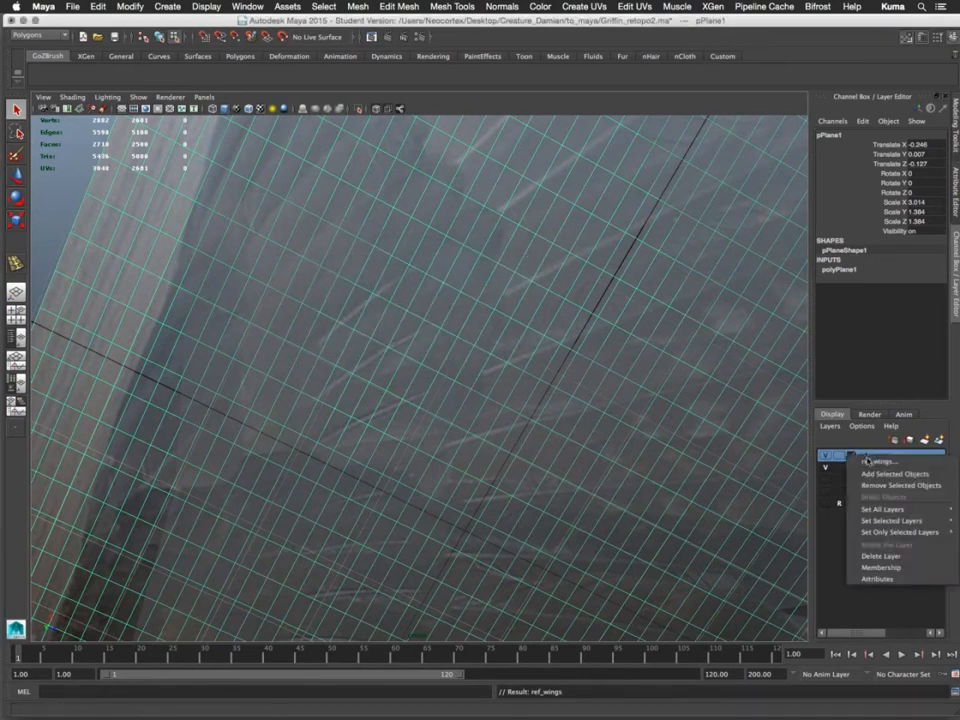
click(858, 472)
click(840, 456)
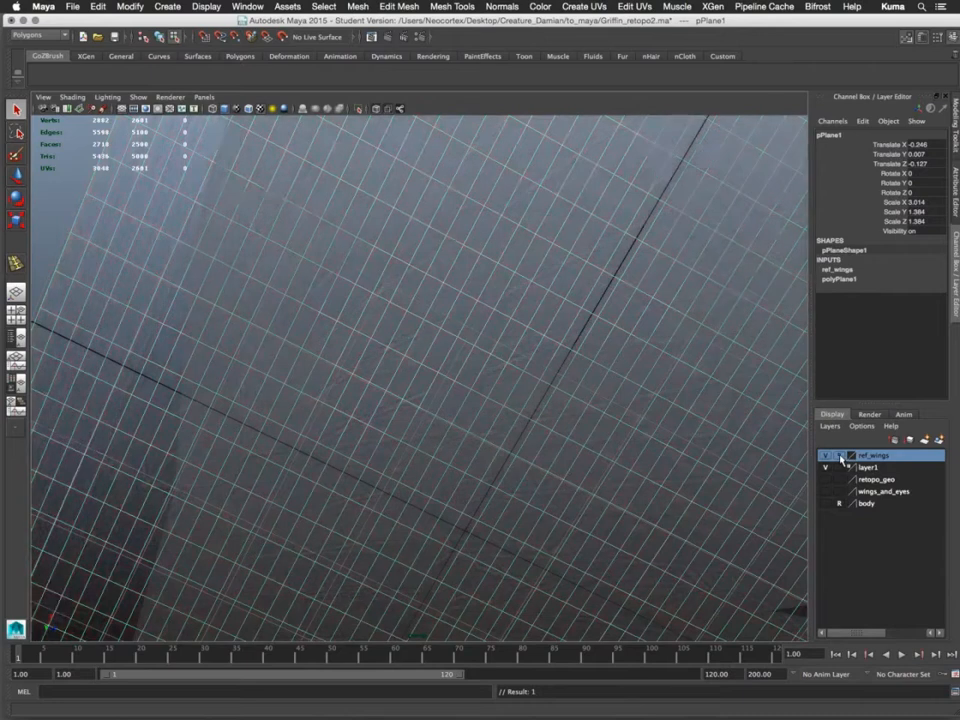
click(840, 456)
Switch the wing mesh to vertex editing and move a vertex of the middle edge loop near the bend outward onto its feather tip
click(346, 329)
right_drag(366, 319, 400, 300)
click(405, 357)
alt+drag(405, 357, 366, 347)
right_drag(366, 338, 339, 332)
alt+middle_drag(382, 317, 380, 317)
scroll(380, 317, up, 5)
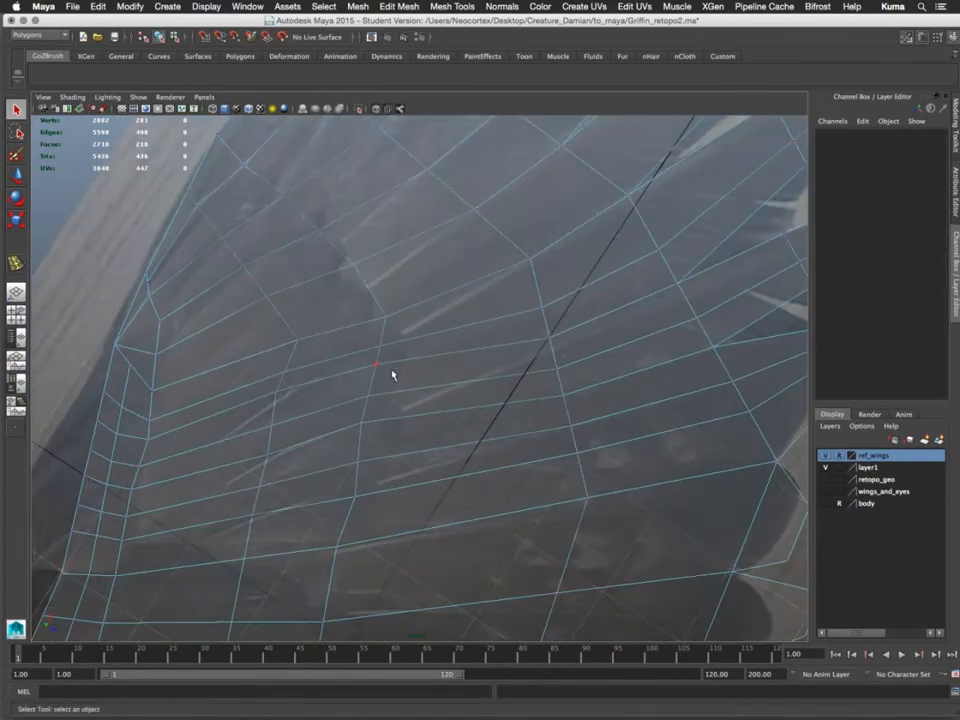
click(382, 349)
key(w)
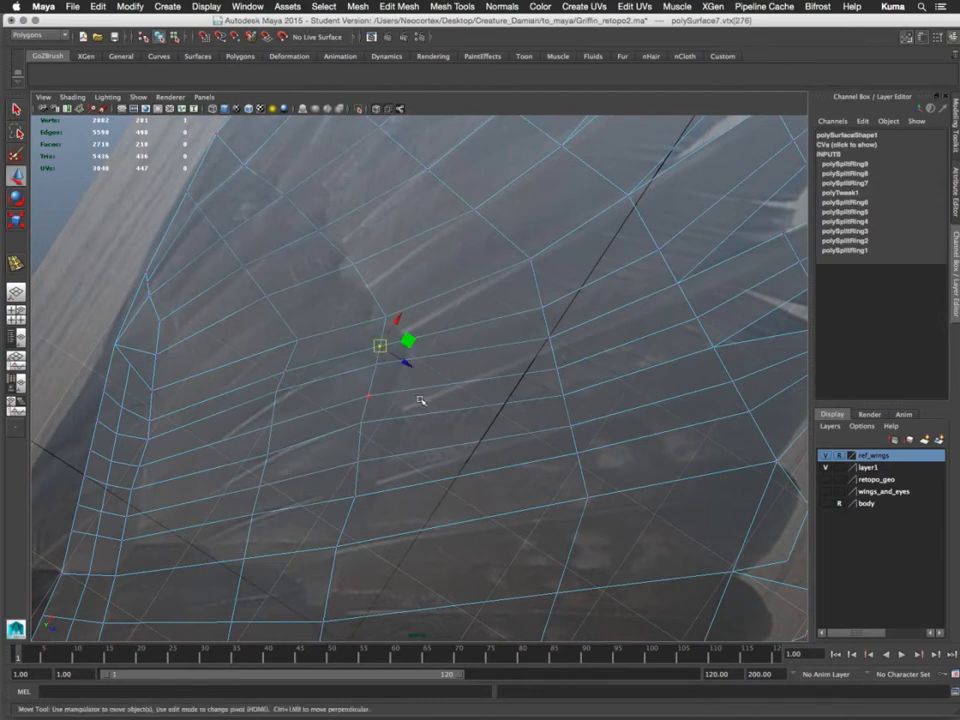
middle_drag(422, 399, 443, 392)
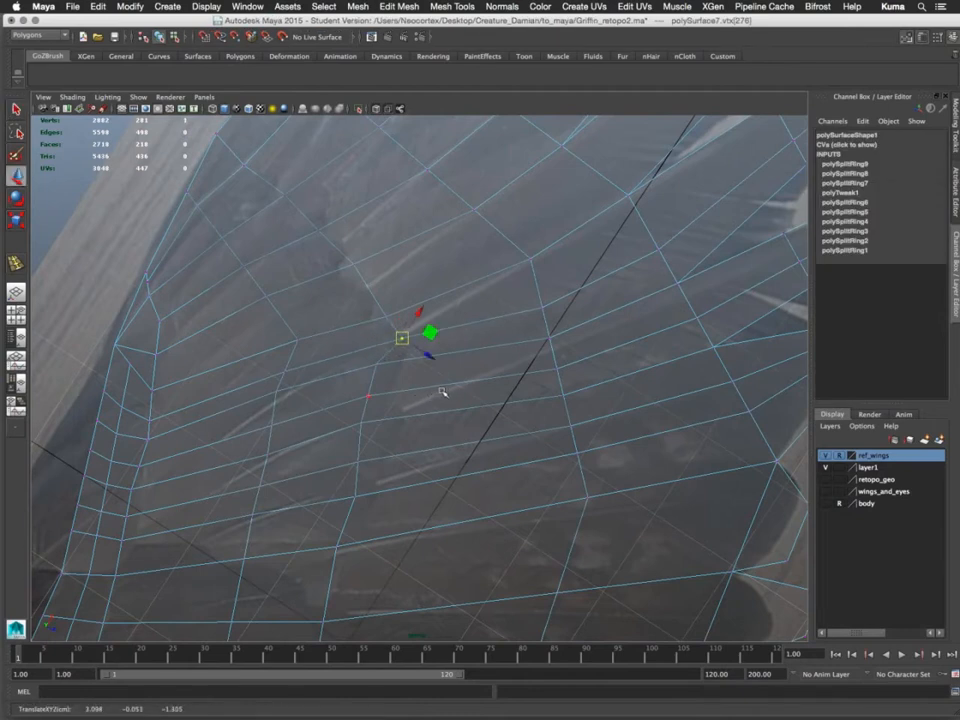
Move two more vertices further along the same middle loop outward to follow the feather tips
click(369, 396)
middle_drag(379, 433, 401, 427)
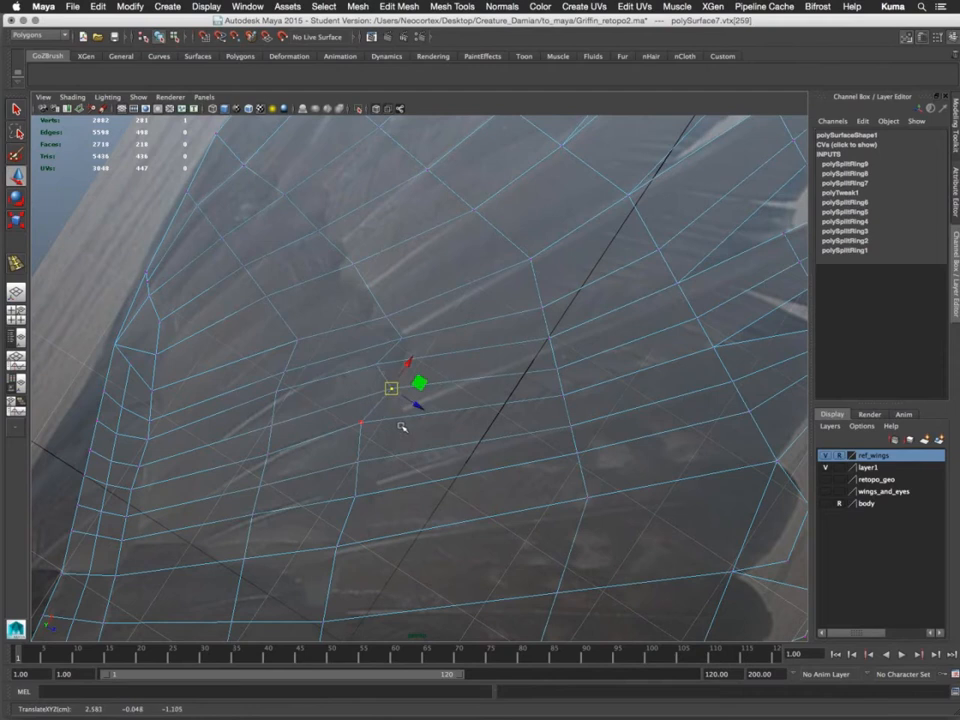
click(359, 462)
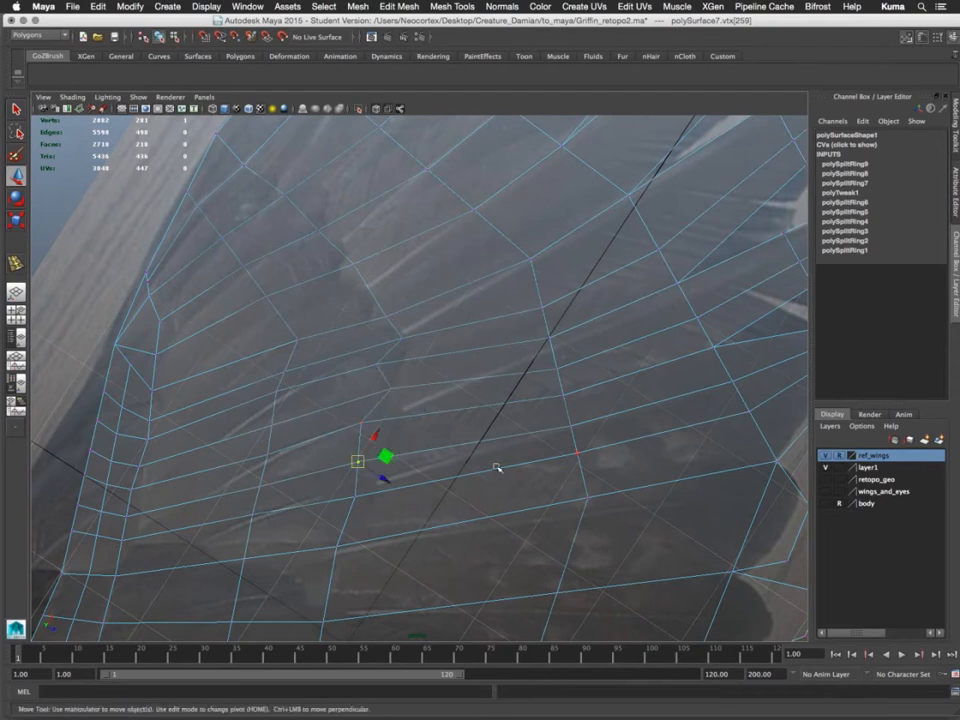
middle_drag(497, 468, 529, 460)
Shift three vertices in the central stretch of the wing's middle loop outward to zigzag along the covert feather tips
alt+middle_drag(516, 506, 583, 281)
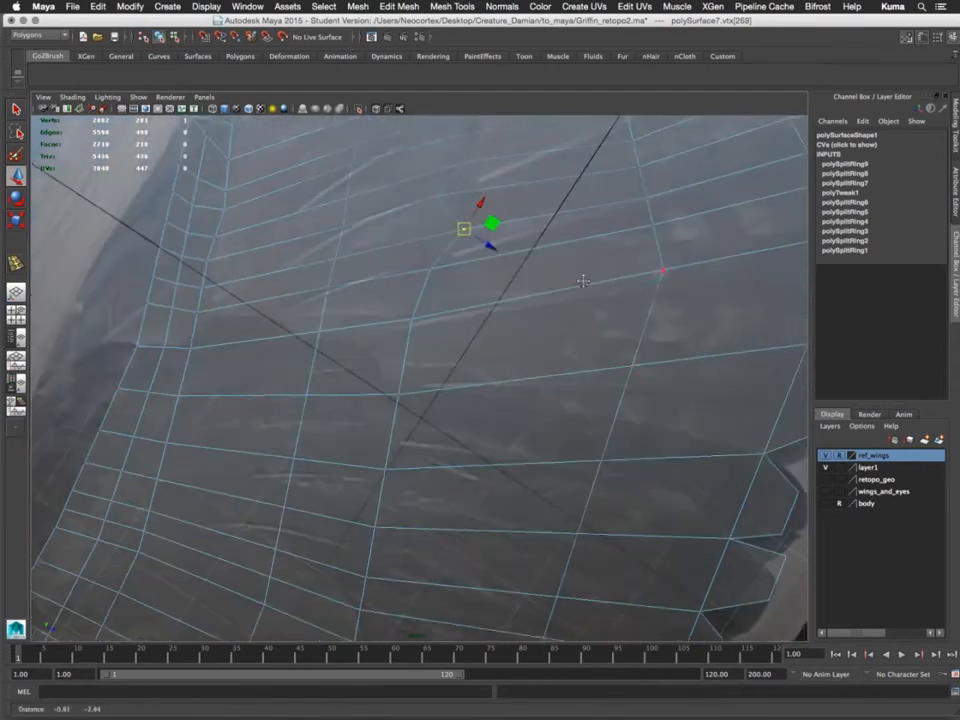
alt+drag(583, 281, 574, 229)
alt+drag(422, 527, 435, 401)
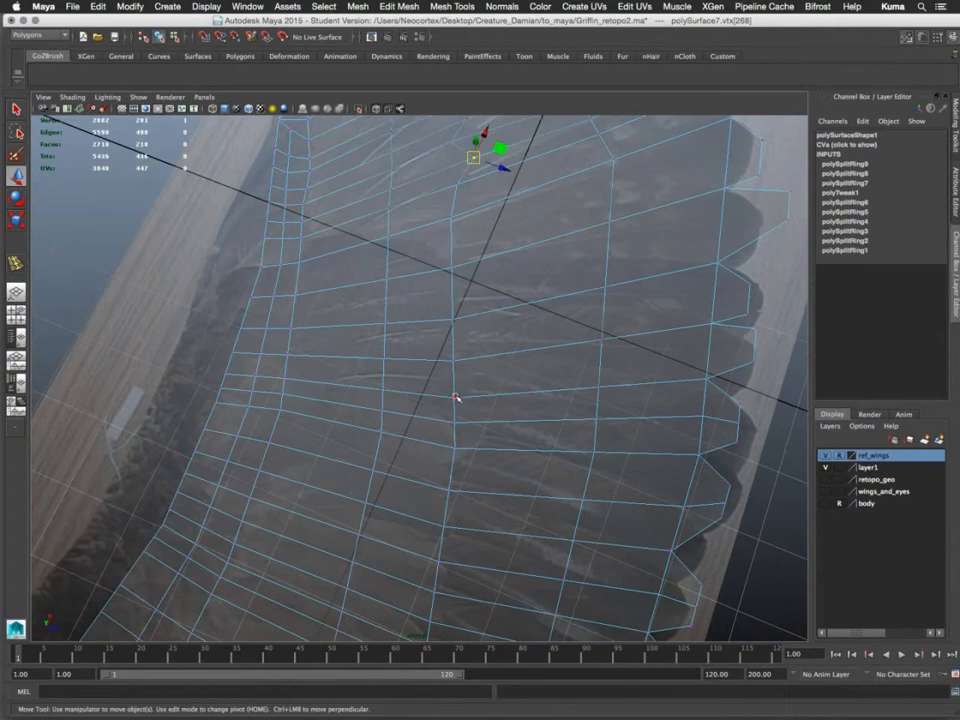
click(453, 398)
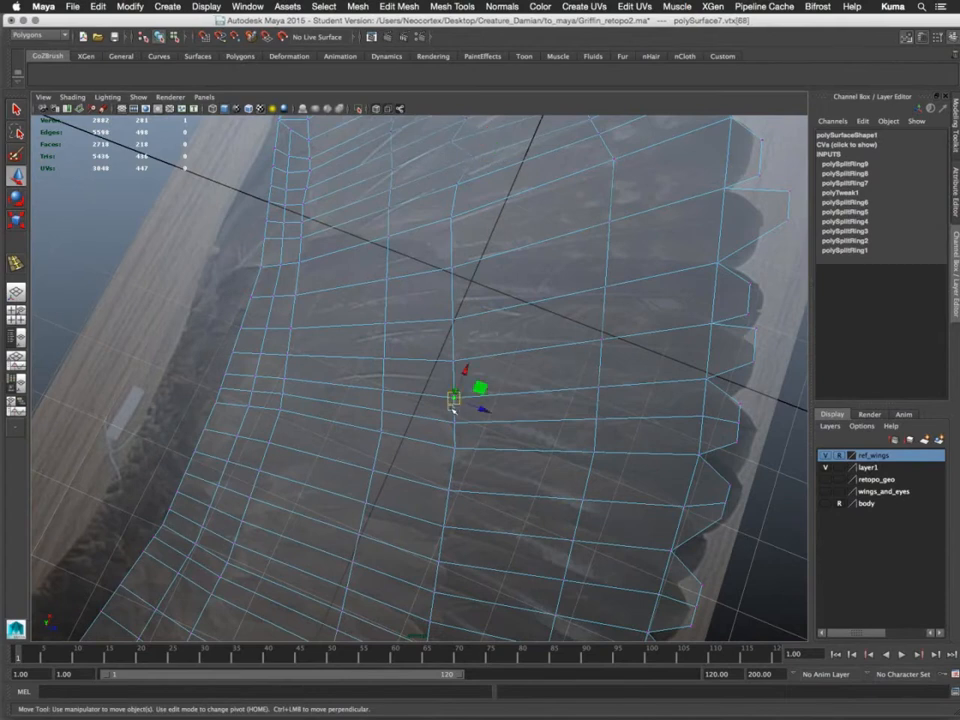
middle_drag(439, 431, 452, 418)
alt+drag(452, 418, 454, 386)
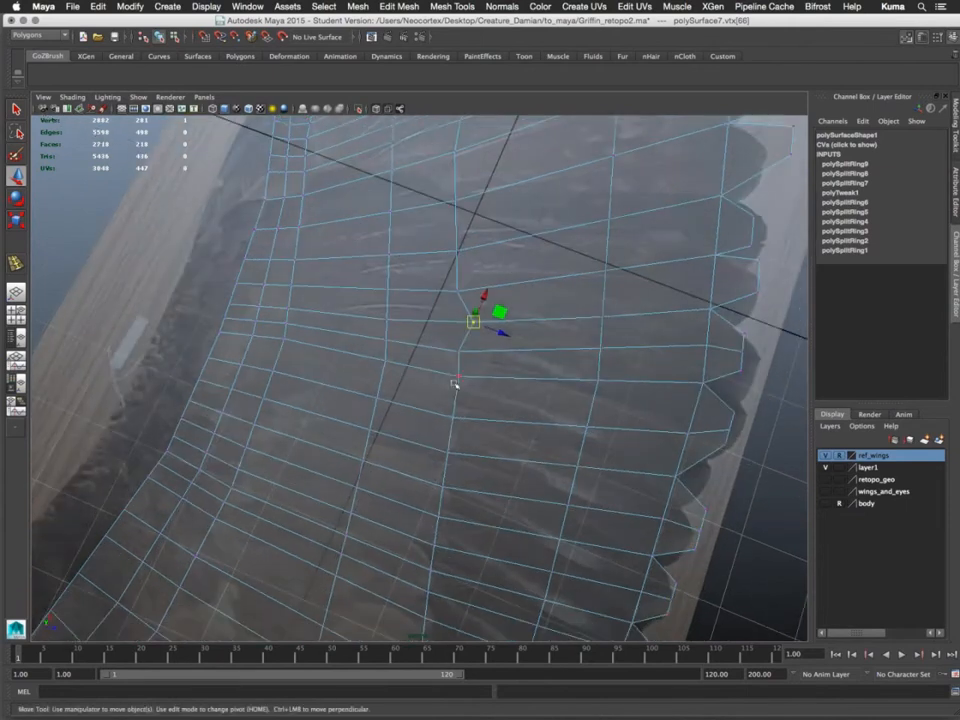
click(458, 374)
middle_drag(458, 374, 459, 389)
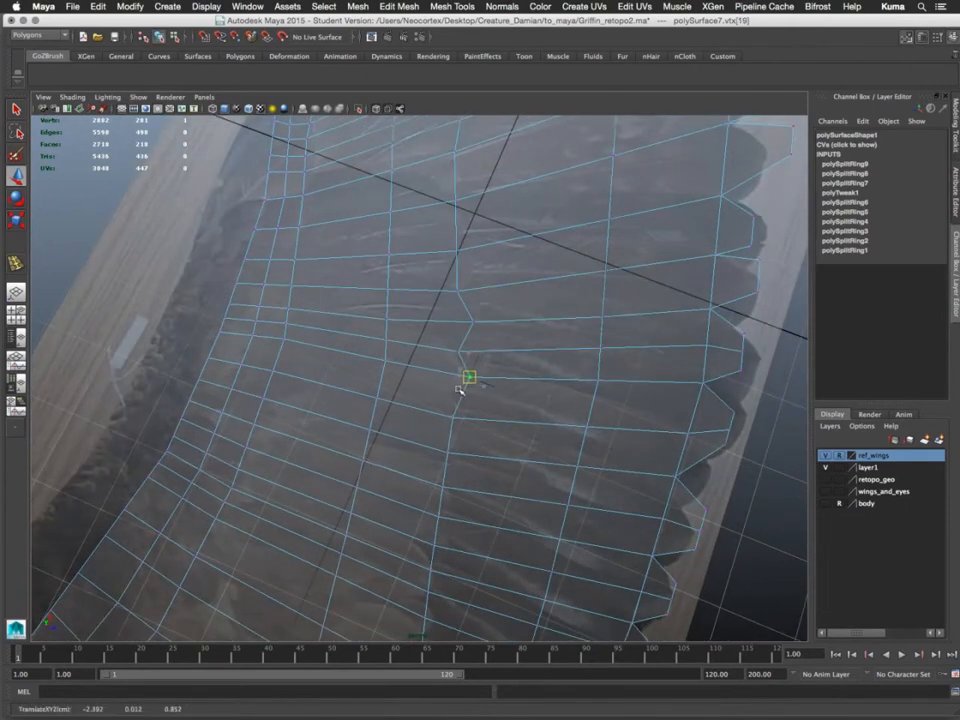
click(446, 452)
middle_drag(446, 452, 454, 454)
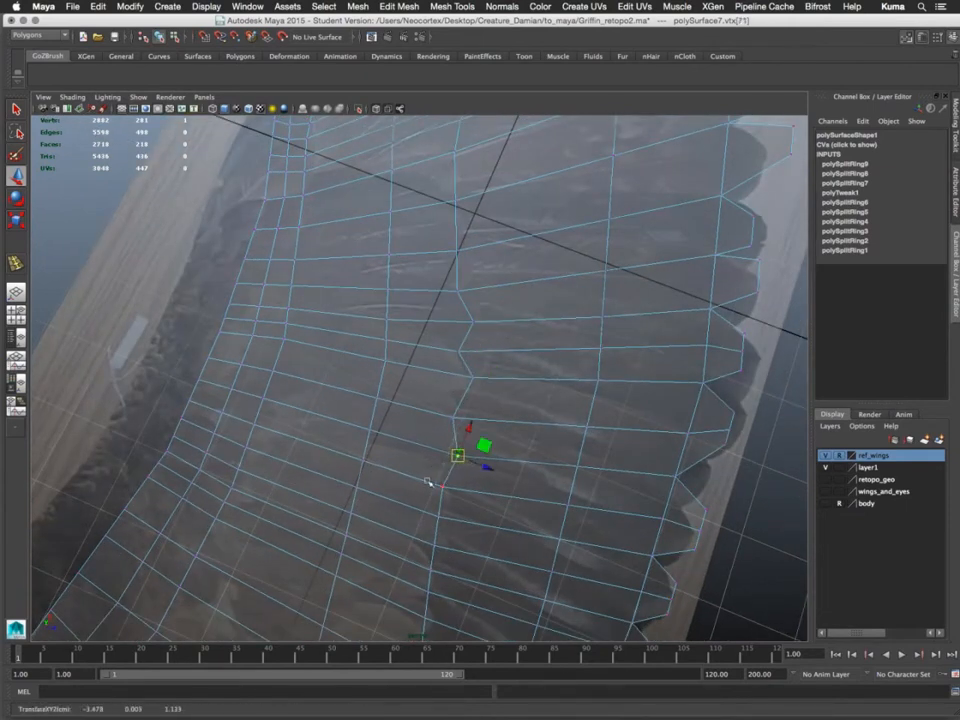
Adjust two middle-loop vertices on the closely spaced rows toward the wing tip to match the feather ends
alt+drag(431, 484, 429, 400)
click(434, 408)
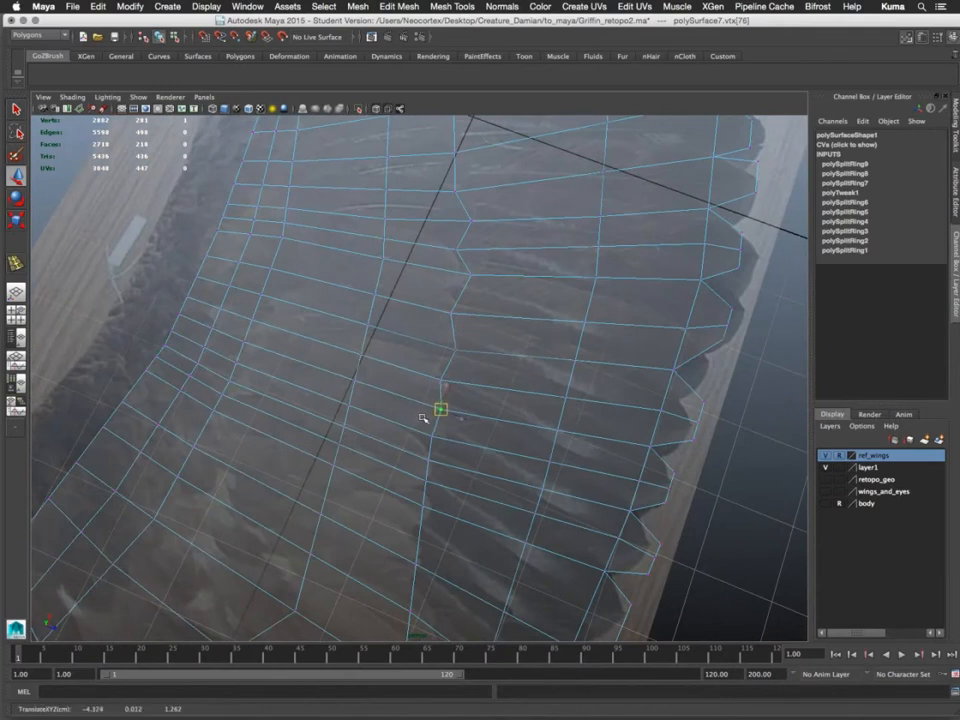
alt+middle_drag(429, 418, 420, 300)
click(428, 381)
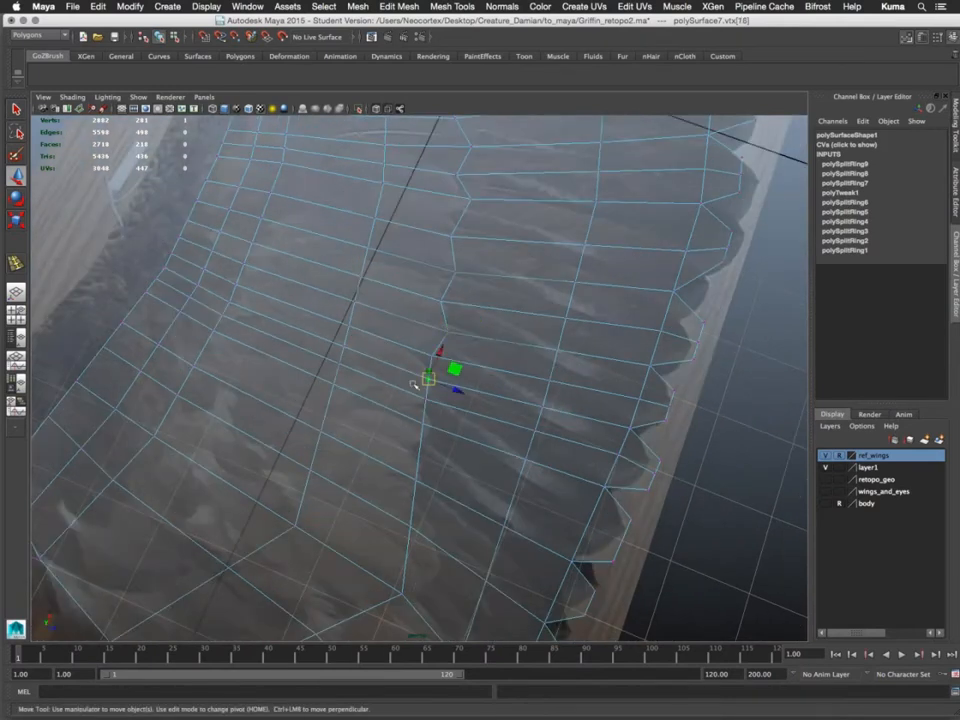
middle_drag(408, 387, 416, 387)
Examine the reshaped middle loop across the whole wing and the dense edges between it and the leading edge
alt+drag(416, 387, 446, 315)
alt+middle_drag(446, 315, 440, 300)
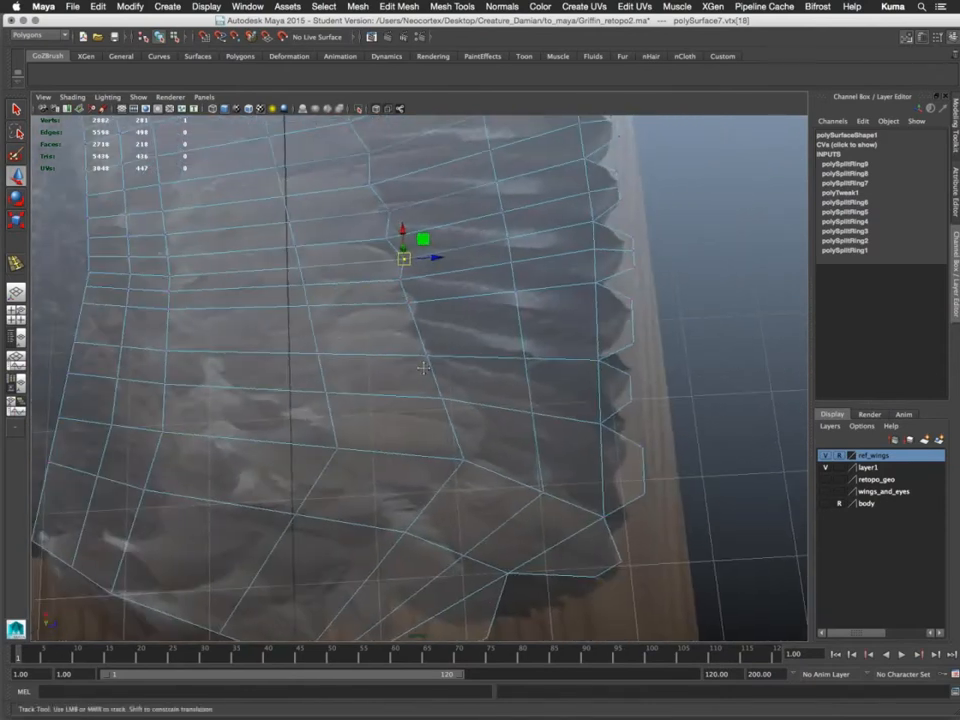
alt+drag(440, 300, 328, 437)
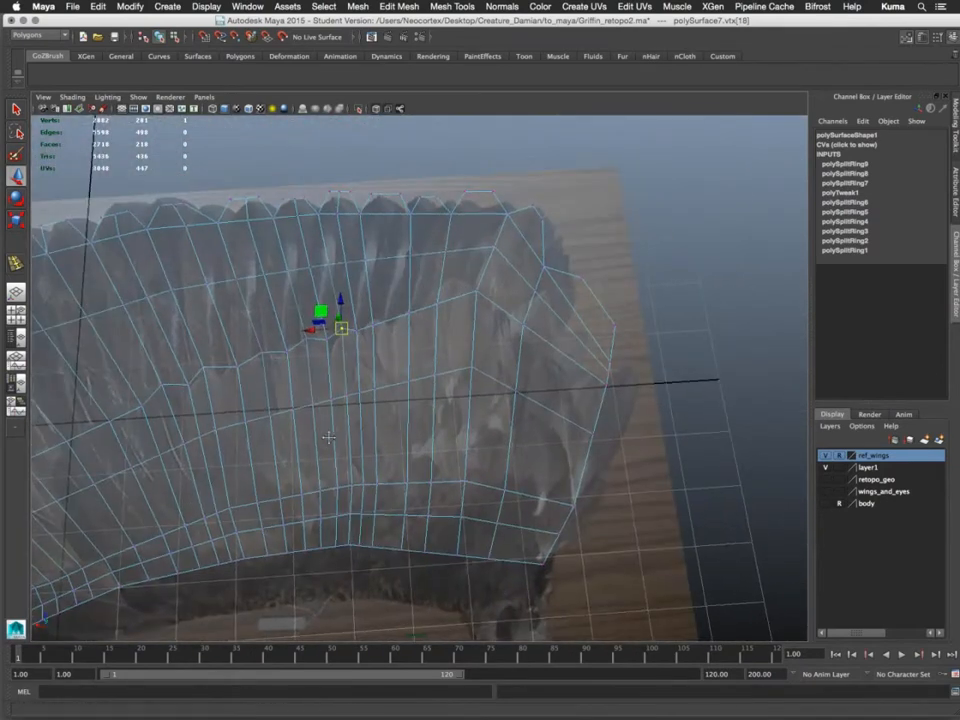
alt+right_drag(328, 437, 548, 401)
alt+drag(543, 400, 478, 365)
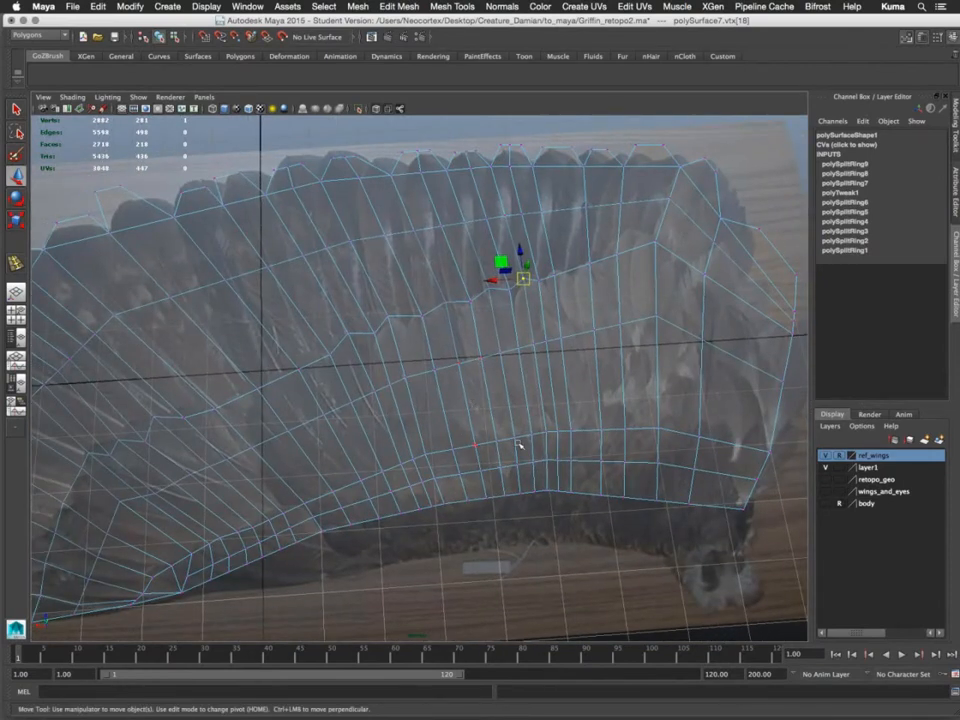
alt+drag(521, 446, 418, 454)
alt+right_drag(418, 454, 445, 433)
alt+drag(445, 432, 450, 386)
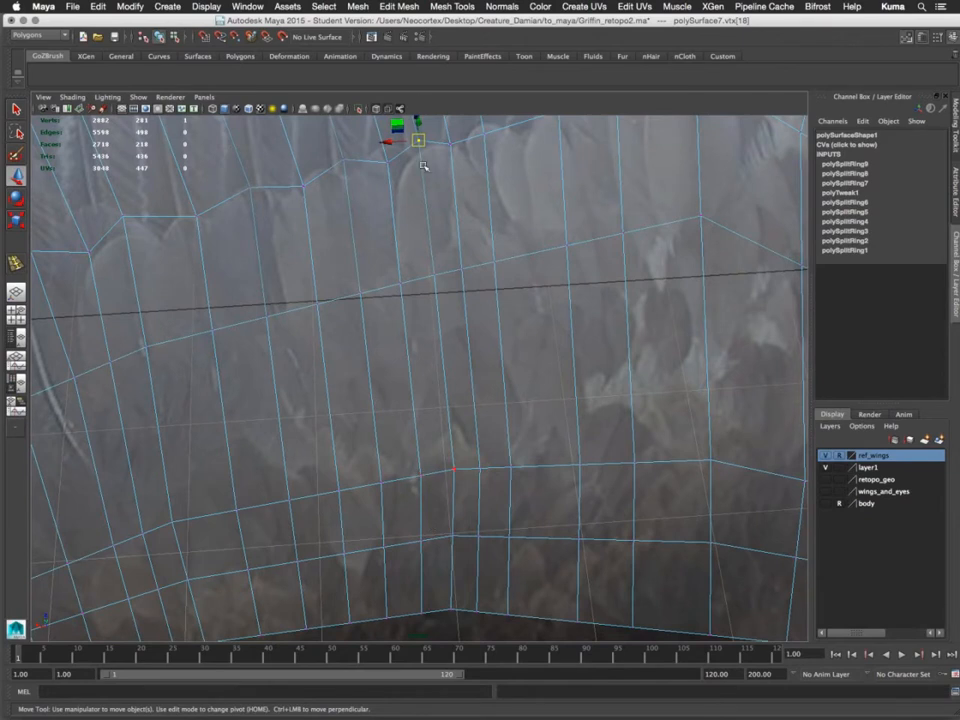
click(455, 6)
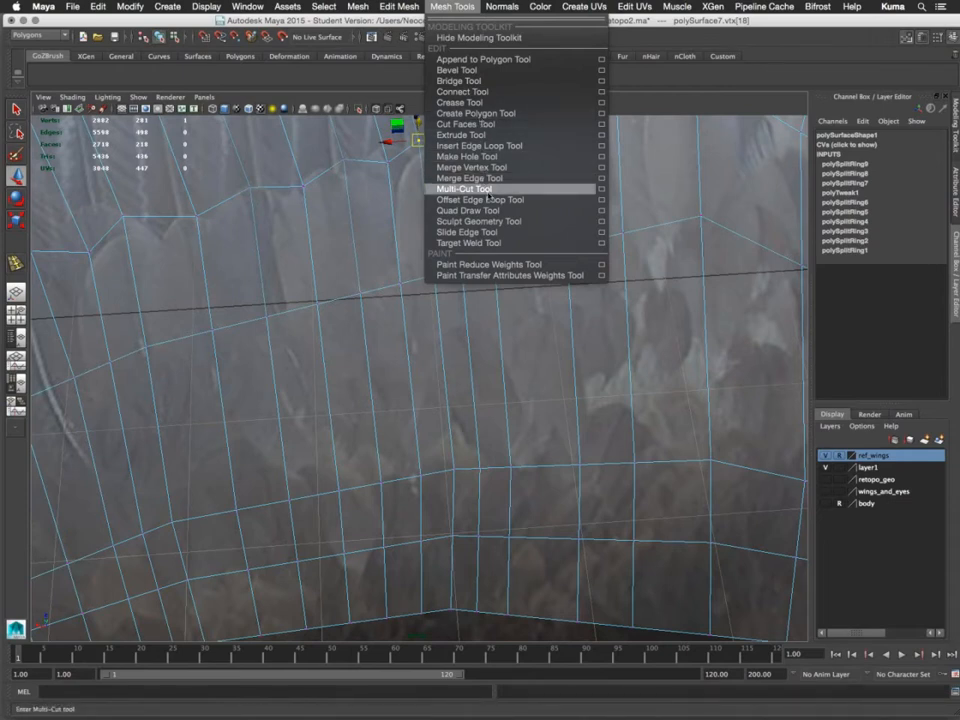
click(470, 178)
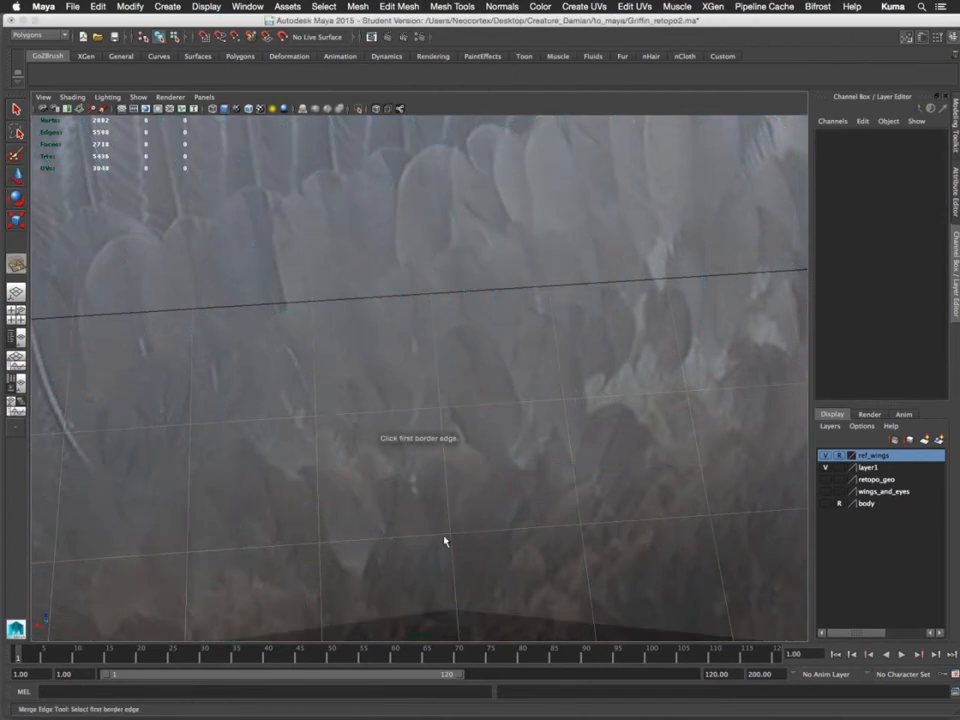
key(q)
With the Merge Vertex Tool, merge the two neighbouring vertices into the central one on the third row from the wing's leading edge
right_drag(370, 421, 400, 421)
click(388, 426)
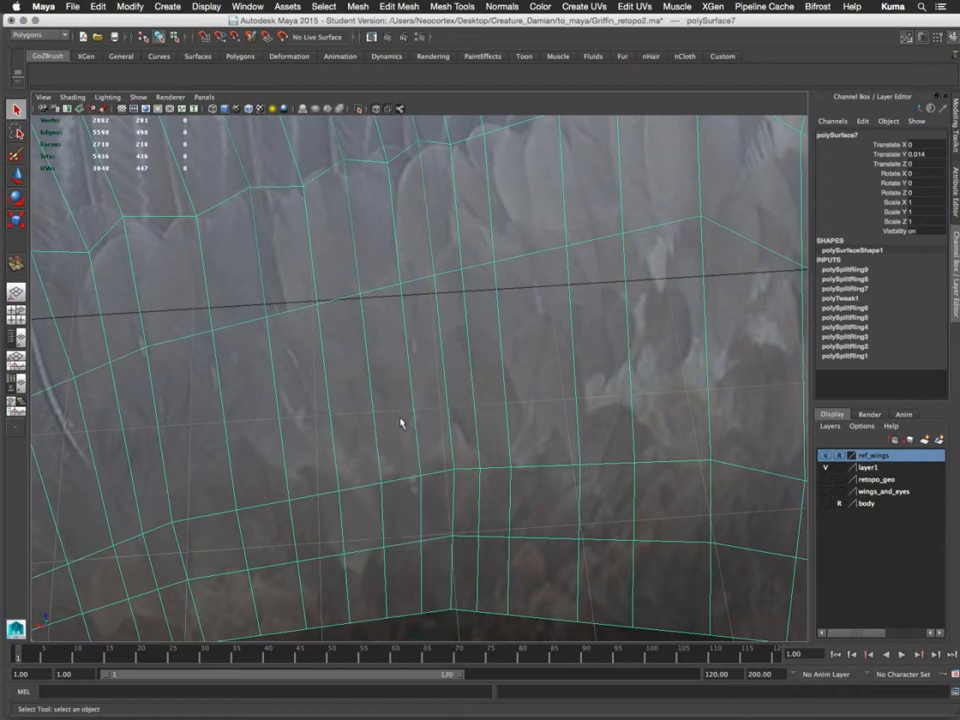
key(space)
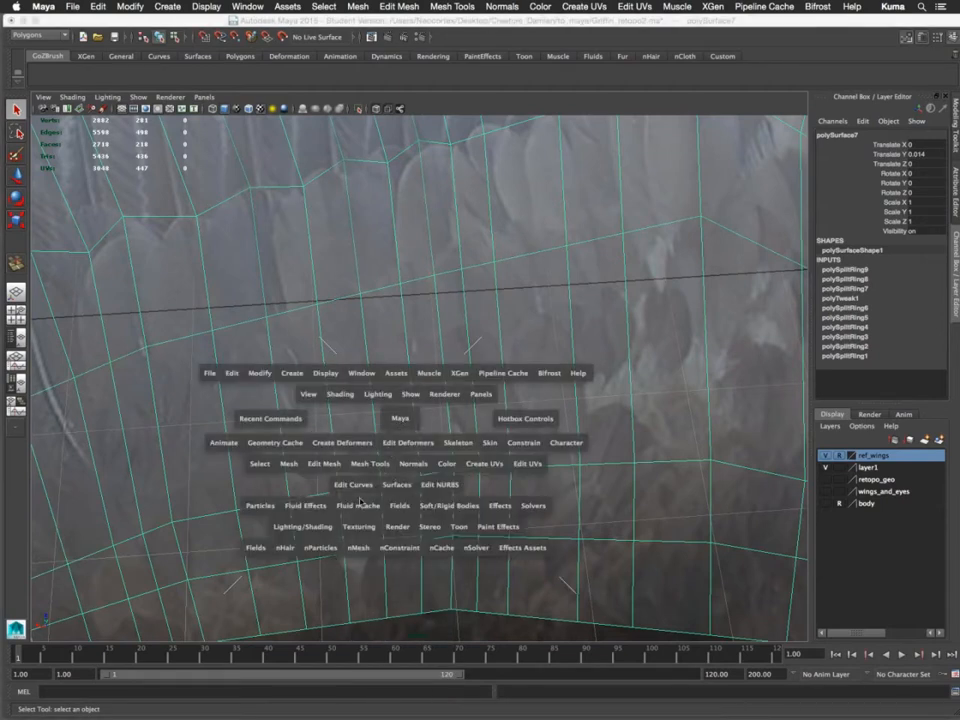
click(324, 463)
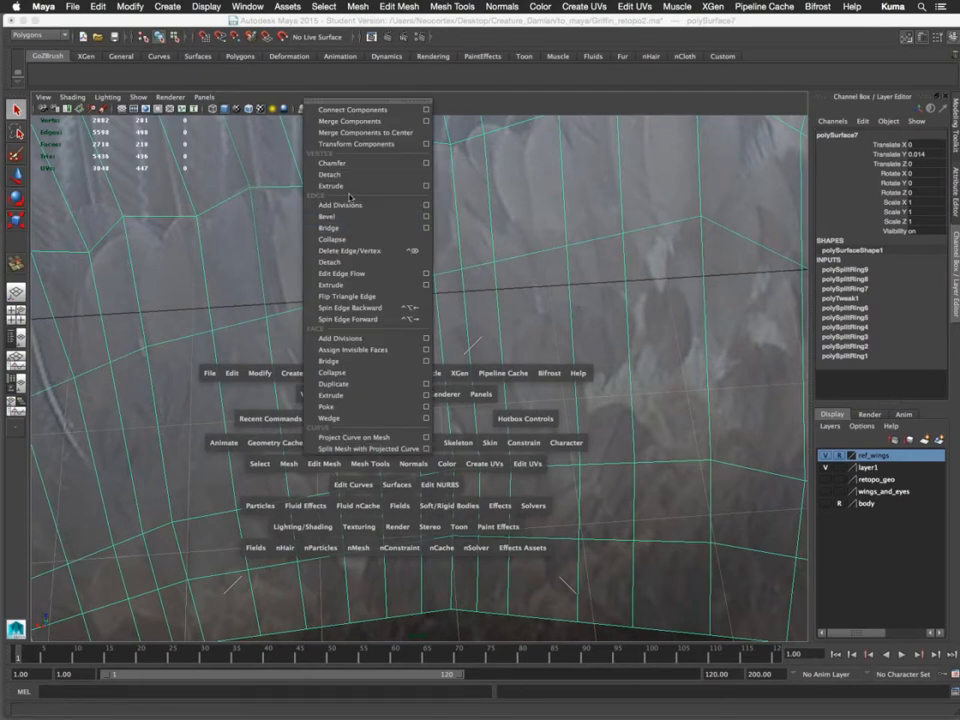
click(515, 337)
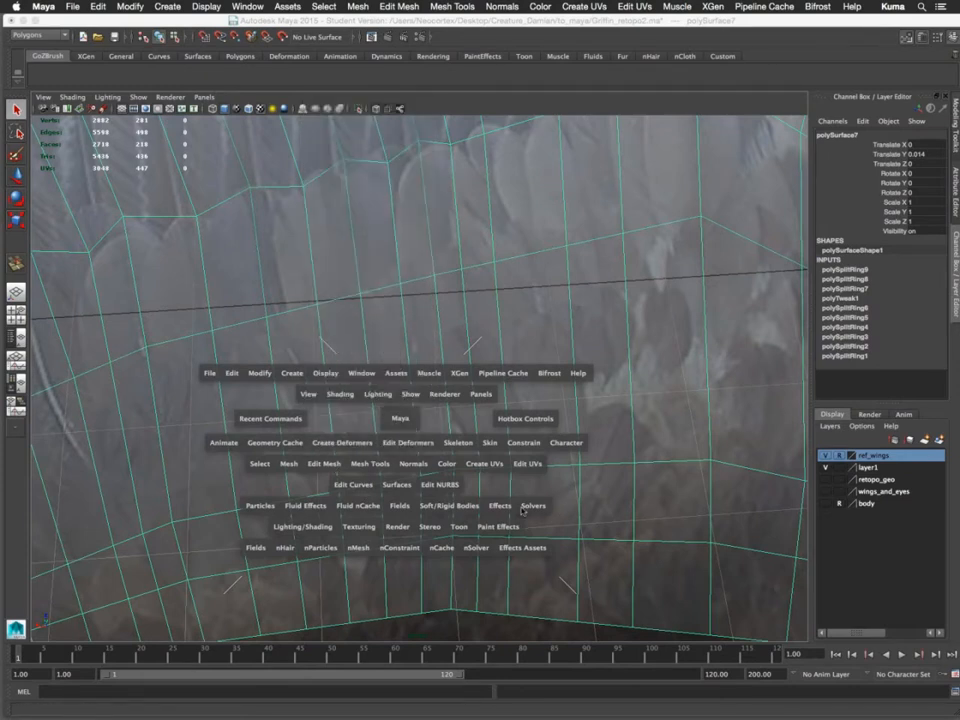
click(376, 463)
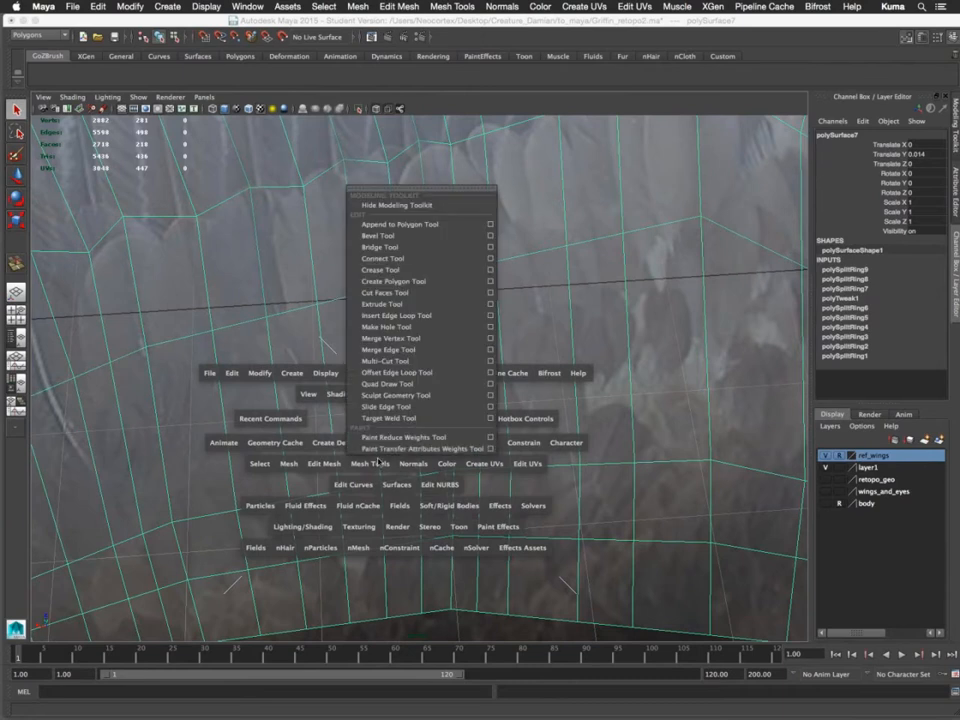
click(400, 338)
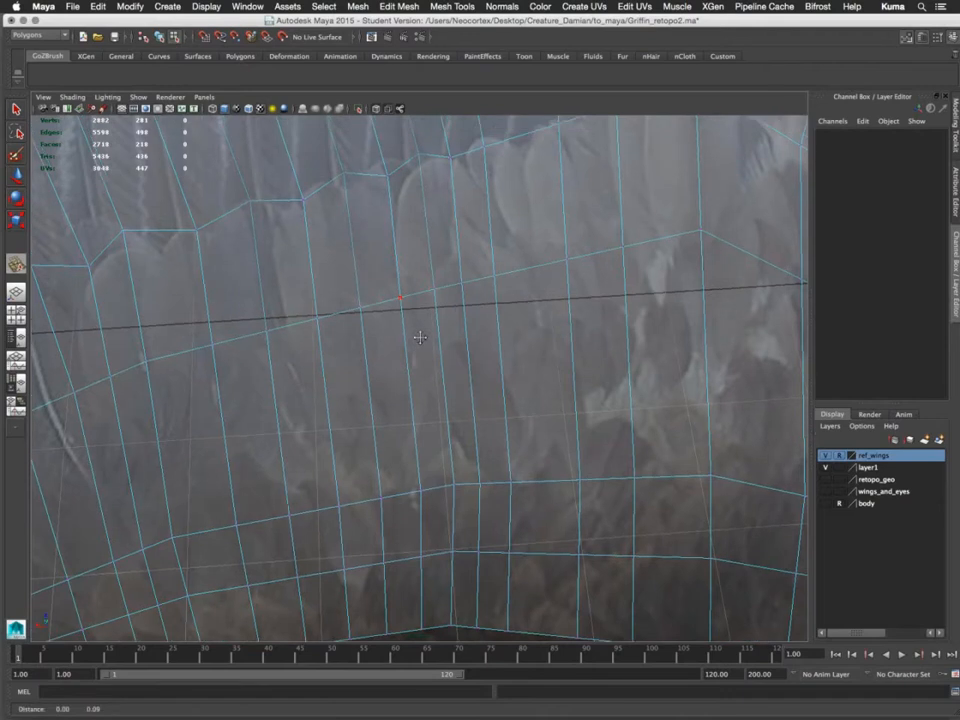
alt+middle_drag(420, 338, 427, 396)
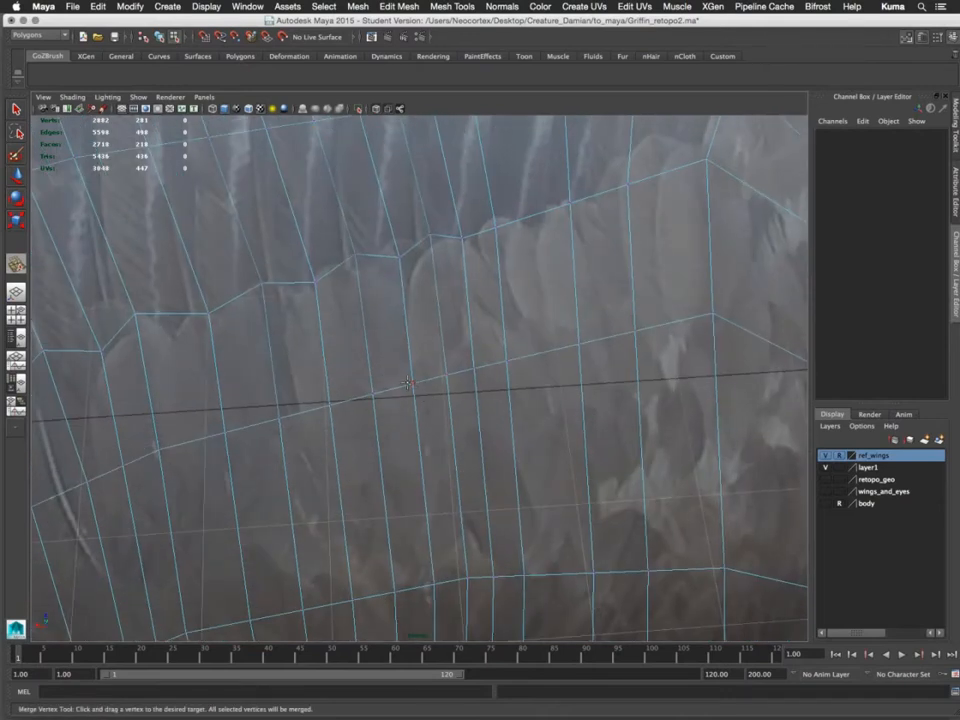
mouse_move(410, 467)
alt+mouse_down()
mouse_move(430, 457)
mouse_move(394, 472)
alt+mouse_up()
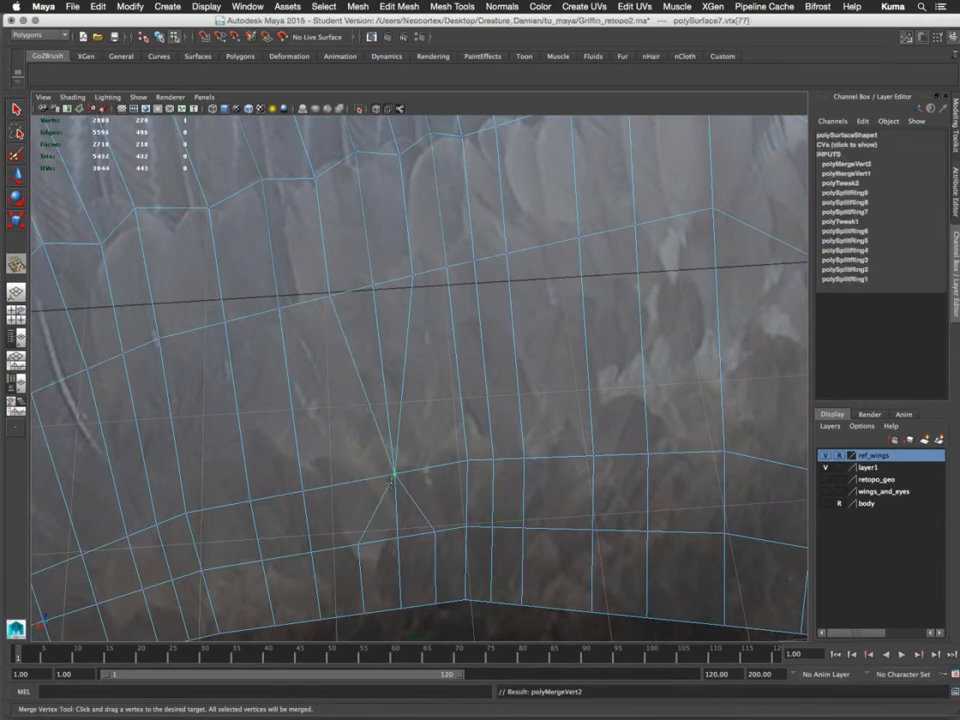
Merge the vertices on both sides into the central one on the two rows nearest the leading edge
alt+middle_drag(388, 397, 384, 245)
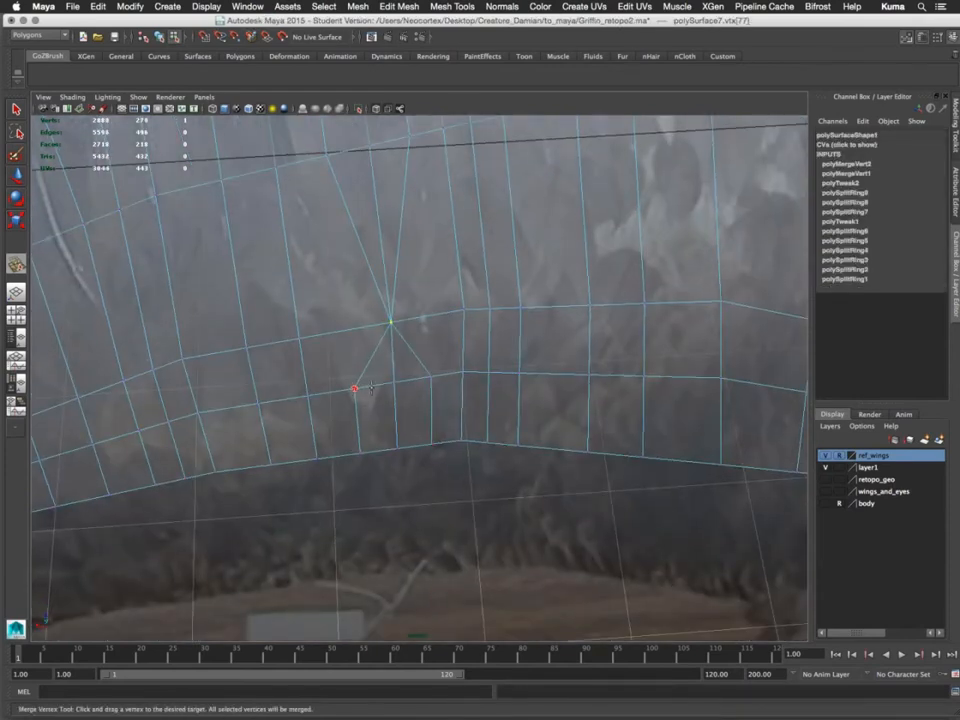
drag(352, 389, 394, 381)
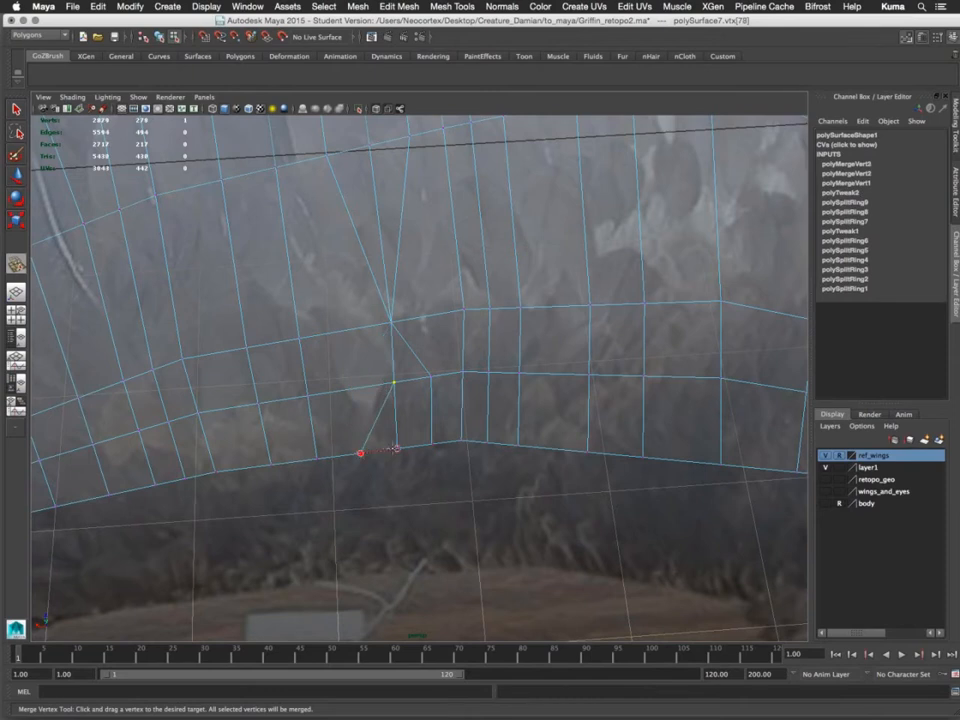
drag(360, 453, 396, 449)
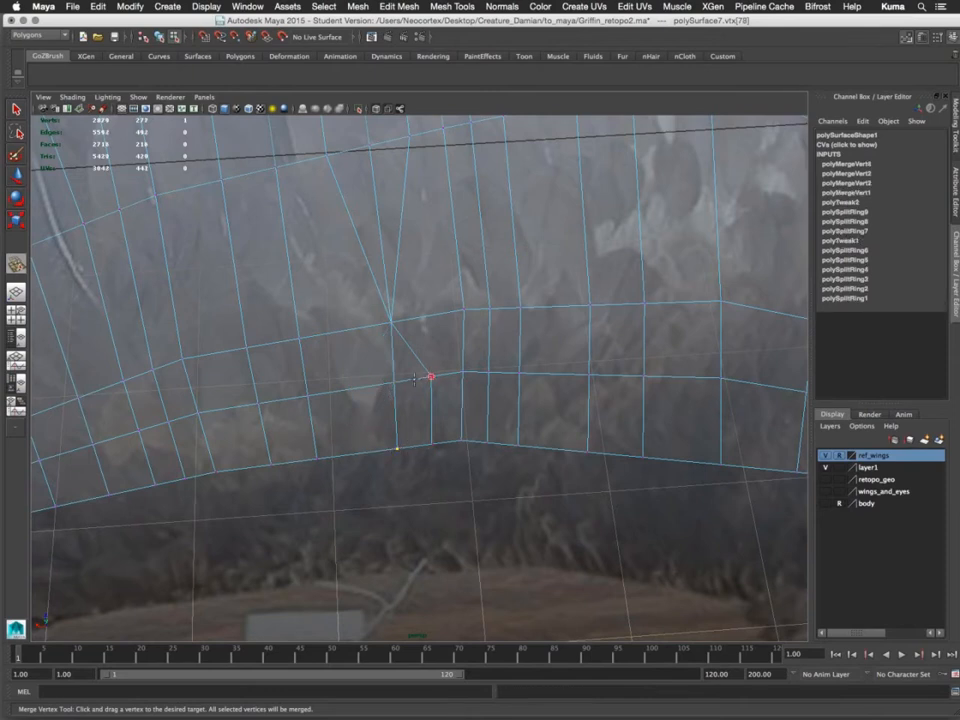
drag(432, 377, 394, 382)
drag(430, 441, 397, 450)
Delete the middle of the three edges that converge on the merged vertex
alt+middle_drag(416, 422, 407, 418)
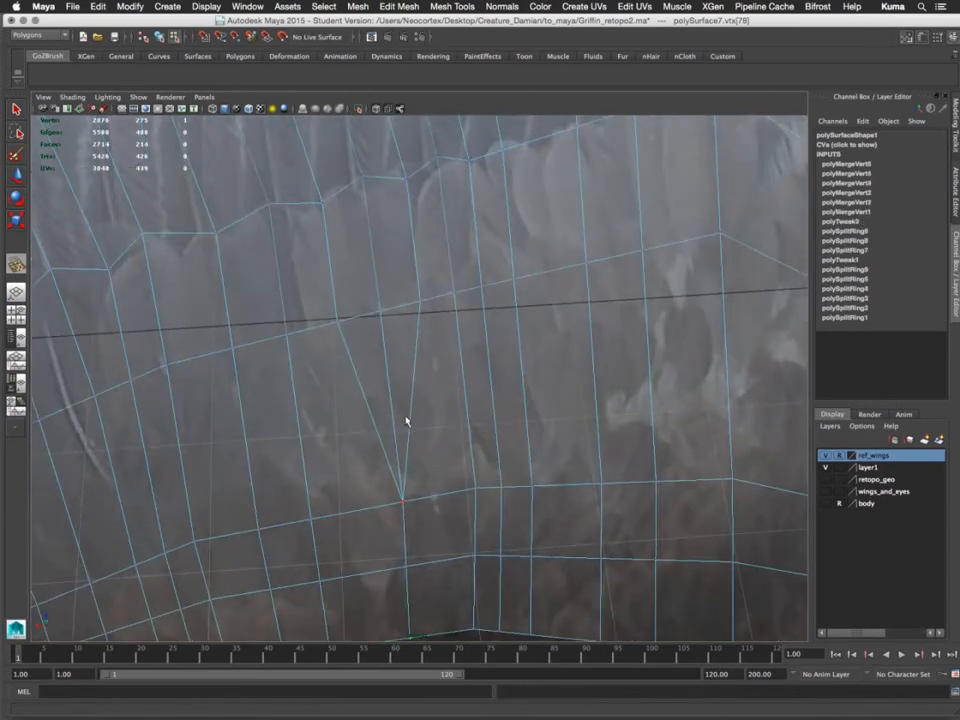
right_drag(388, 379, 386, 349)
click(386, 350)
key(Delete)
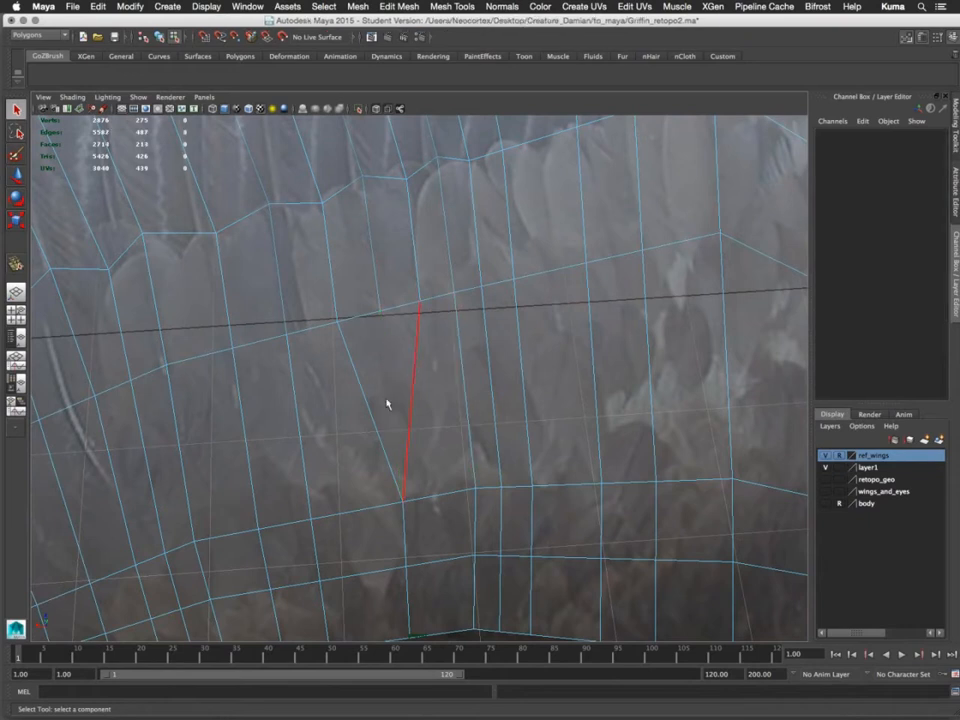
alt+drag(387, 392, 478, 456)
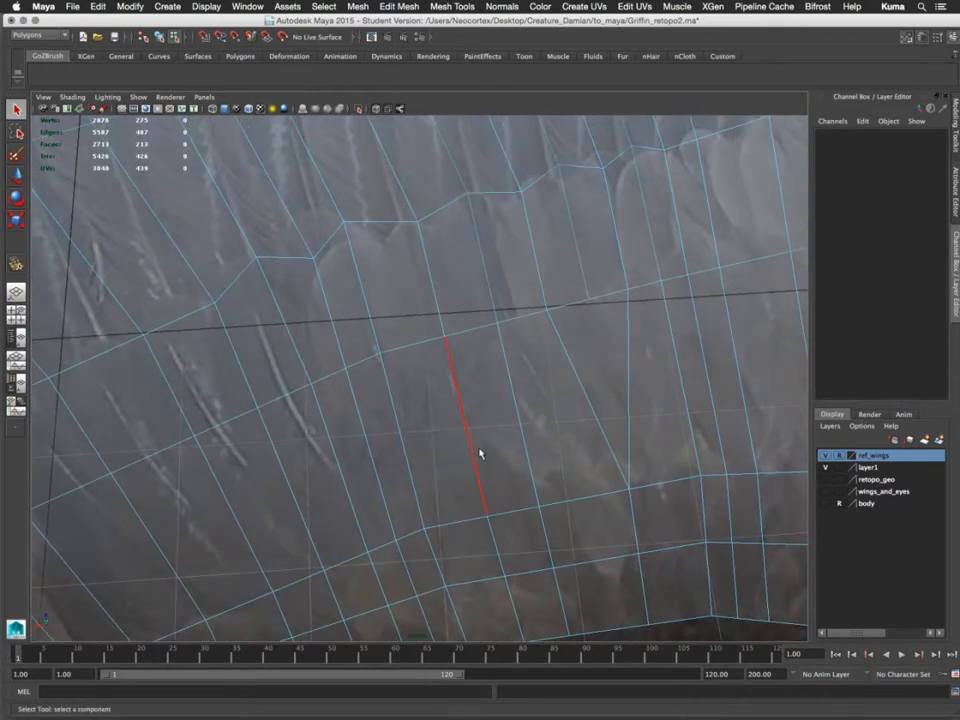
alt+drag(480, 450, 377, 443)
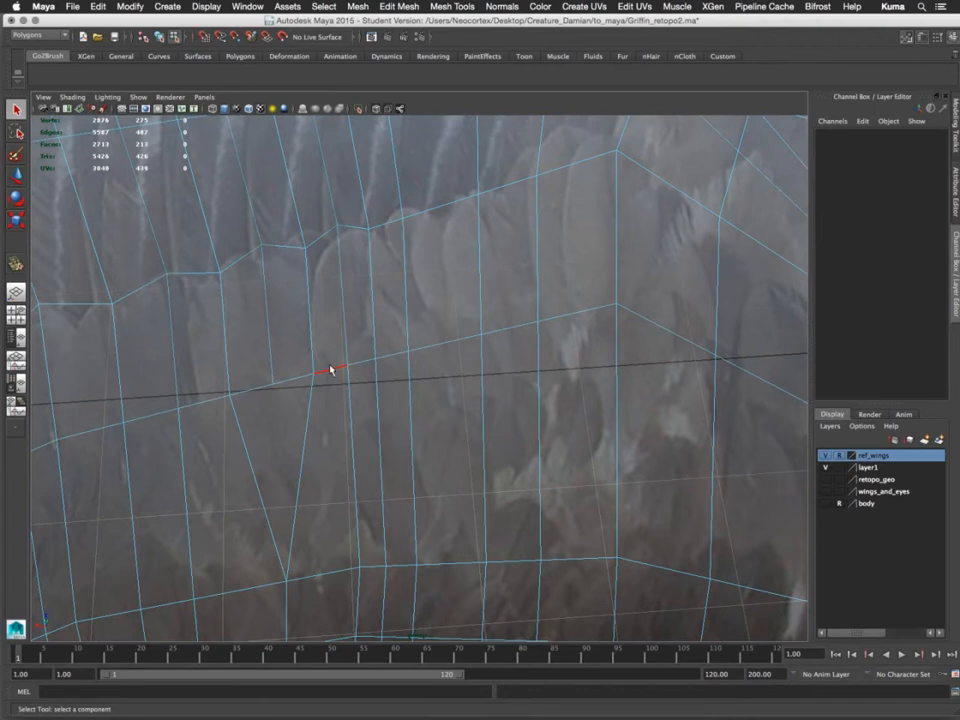
alt+drag(332, 368, 349, 317)
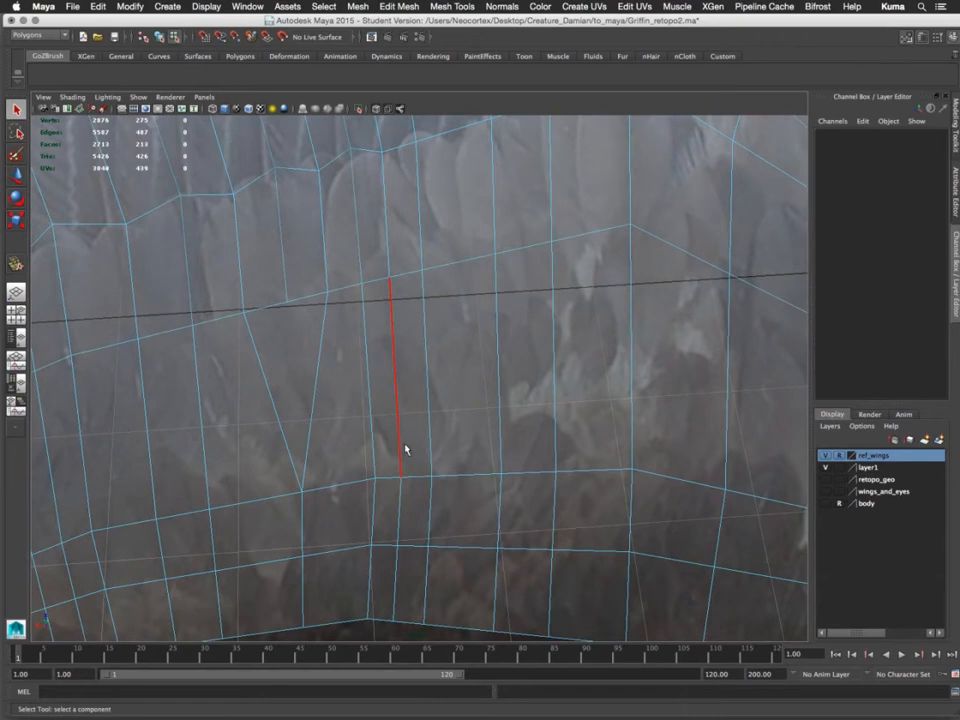
With the Merge Vertex Tool, merge both neighbouring vertices into the central one on the three rows nearest the leading edge, at the next edge group
key(y)
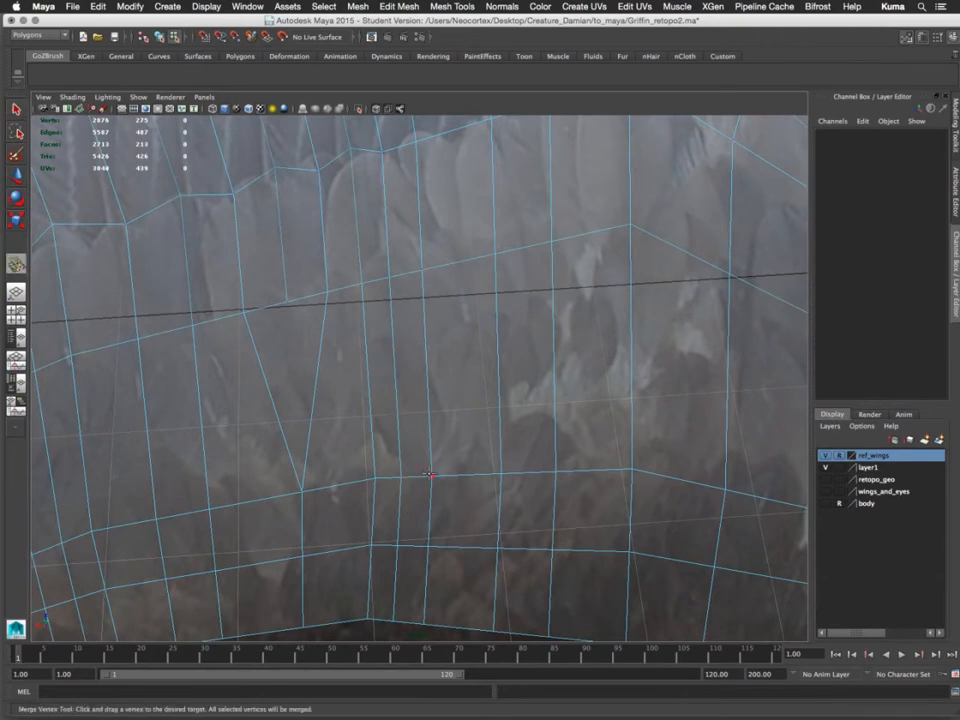
drag(431, 475, 401, 478)
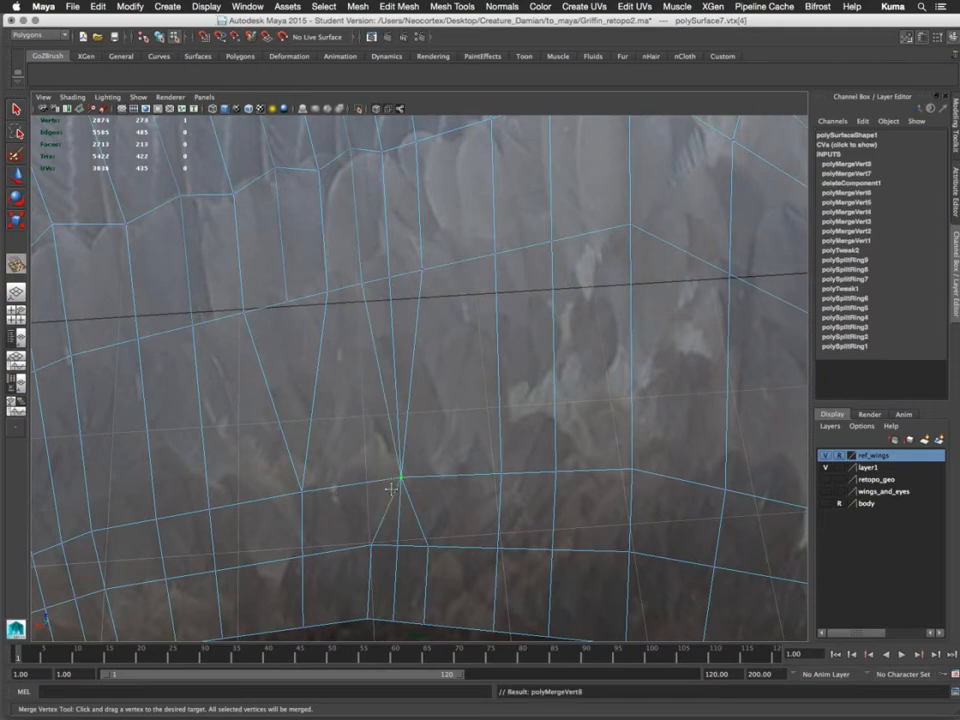
alt+middle_drag(392, 486, 390, 406)
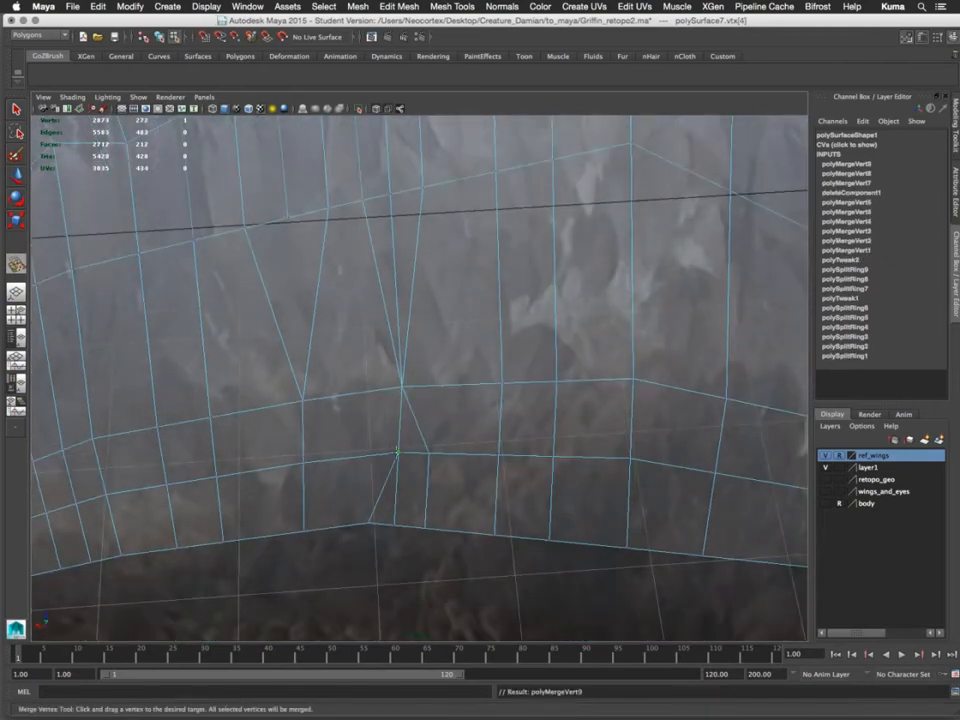
drag(378, 452, 398, 453)
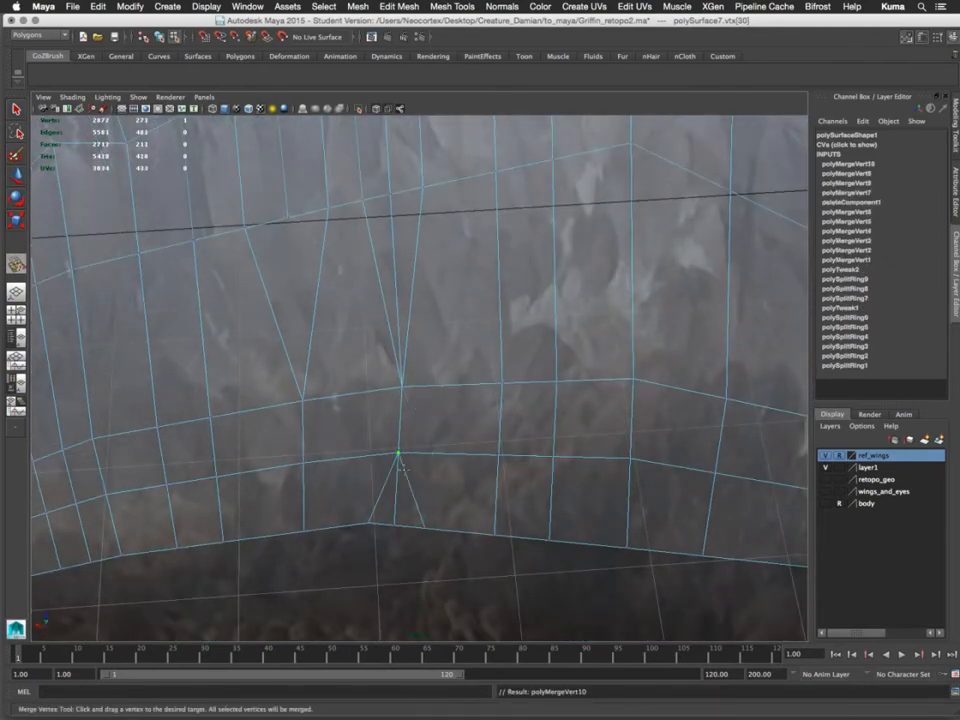
drag(423, 528, 394, 525)
Delete the middle of the three edges converging on the newly merged third-row vertex
alt+middle_drag(405, 375, 405, 430)
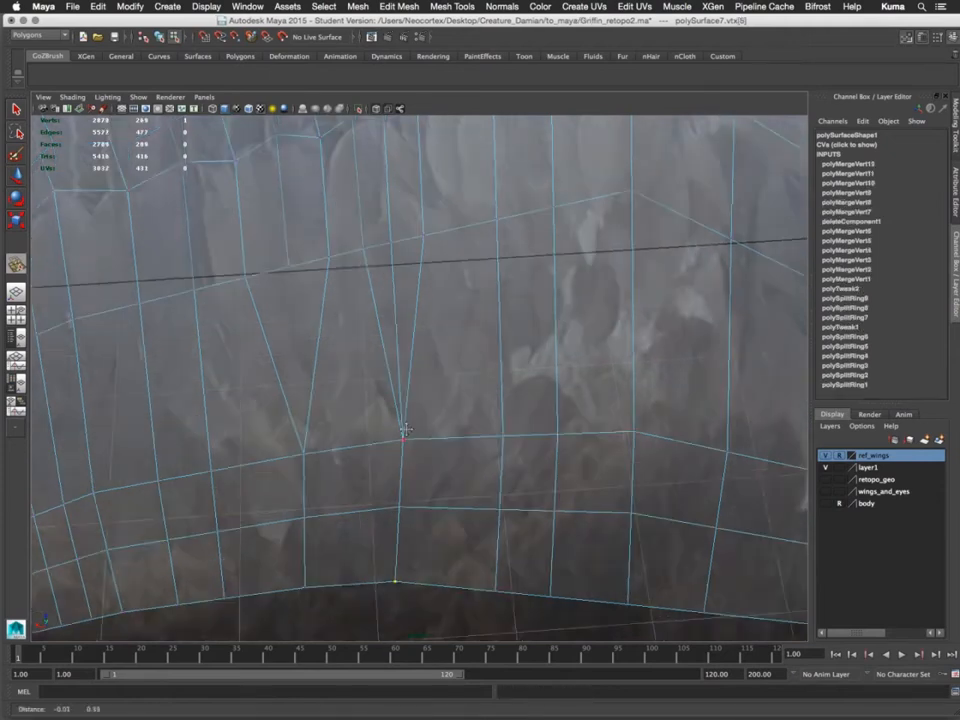
right_drag(399, 343, 399, 306)
click(398, 326)
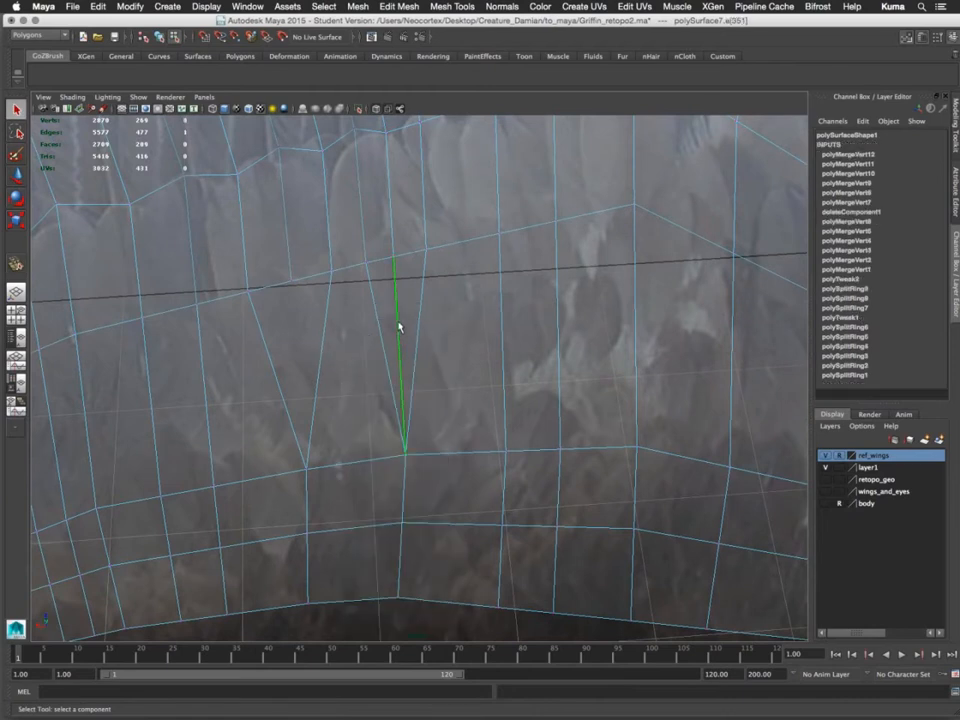
key(Delete)
Further toward the wing's bend, merge the next trio of vertices into its central one on each of the three rows nearest the leading edge
alt+middle_drag(371, 474, 371, 600)
alt+right_drag(385, 420, 300, 405)
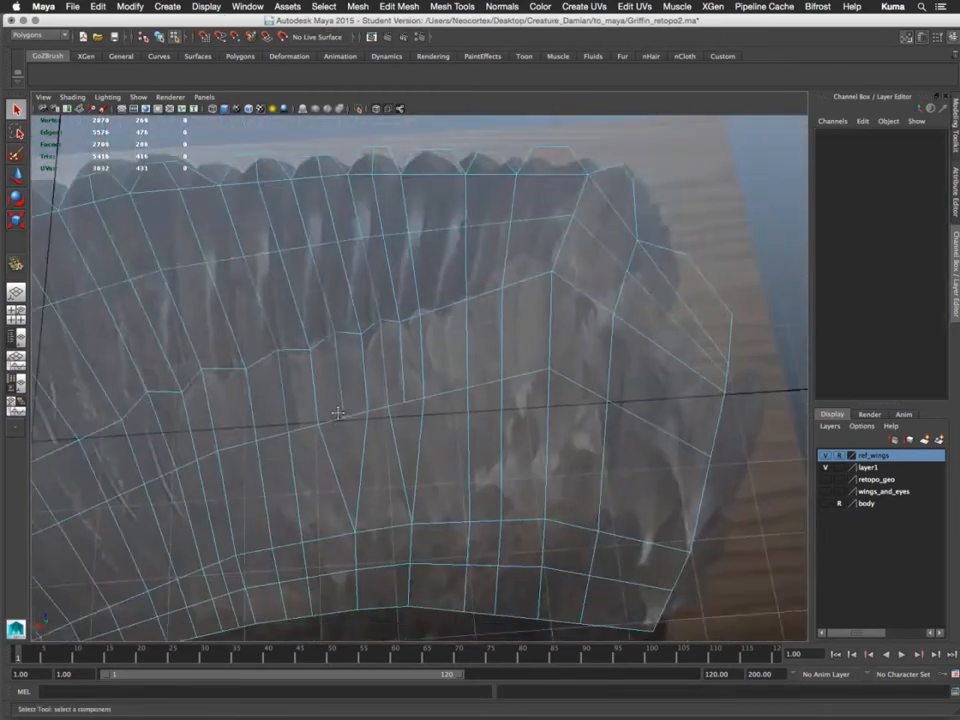
alt+middle_drag(336, 412, 486, 321)
alt+right_drag(456, 381, 516, 390)
alt+middle_drag(450, 418, 450, 276)
alt+right_drag(422, 343, 461, 343)
key(y)
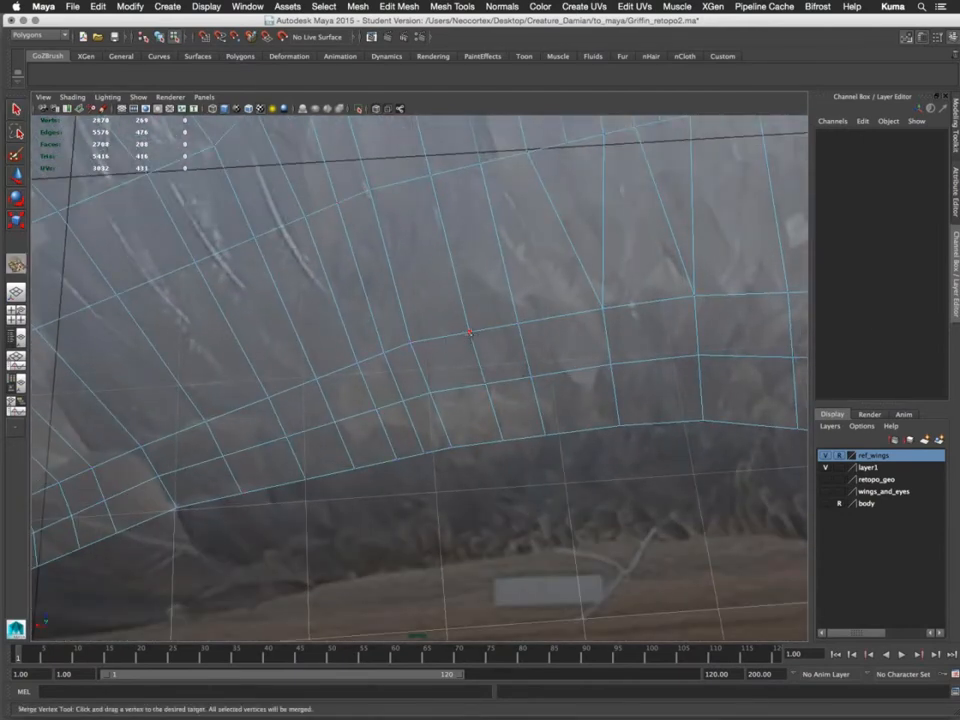
drag(433, 335, 411, 347)
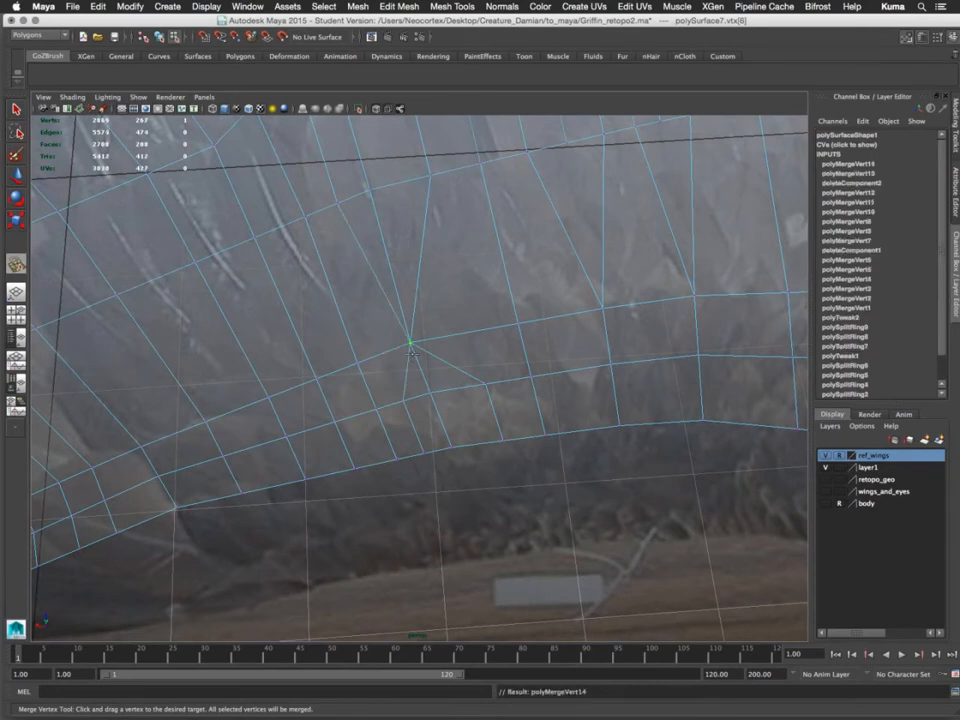
drag(402, 400, 432, 392)
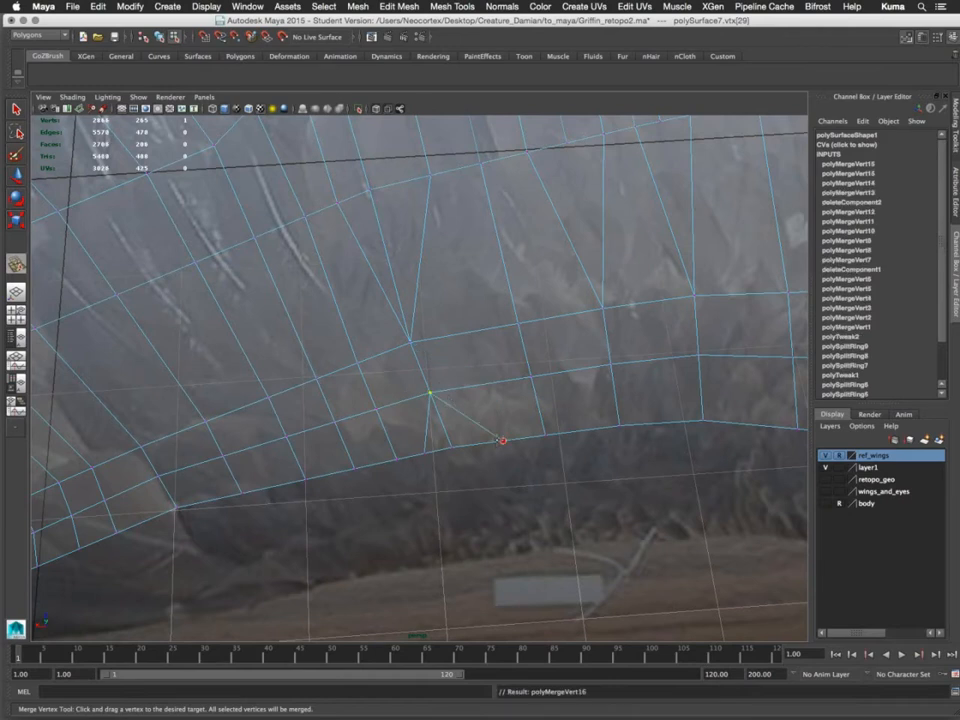
drag(503, 440, 448, 446)
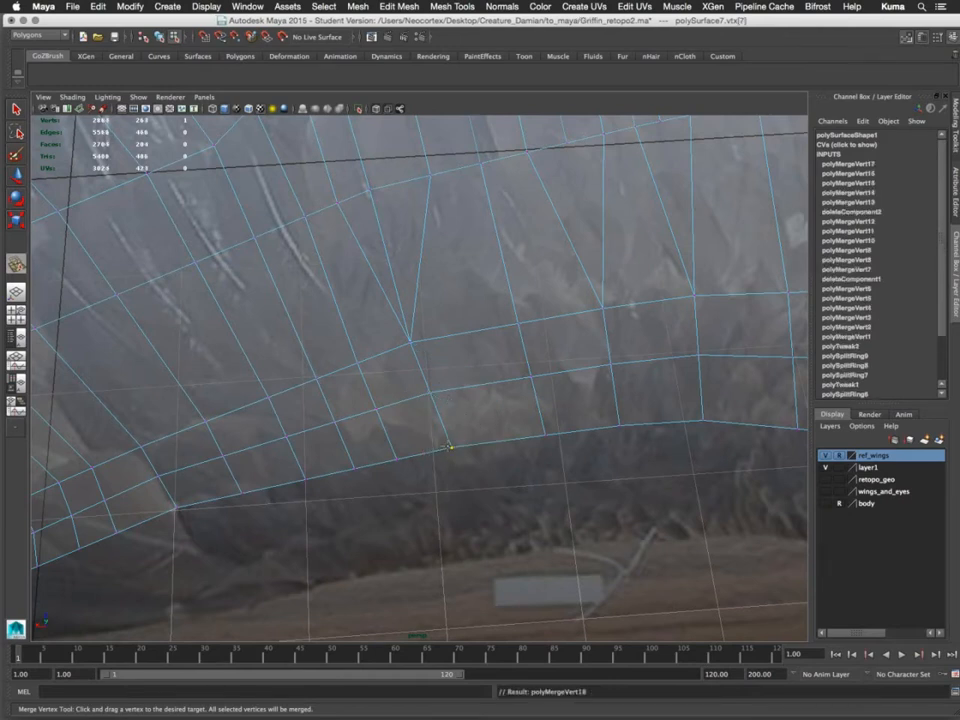
Delete the middle edge running from the middle loop to that merged third-row vertex
key(q)
right_click(391, 294)
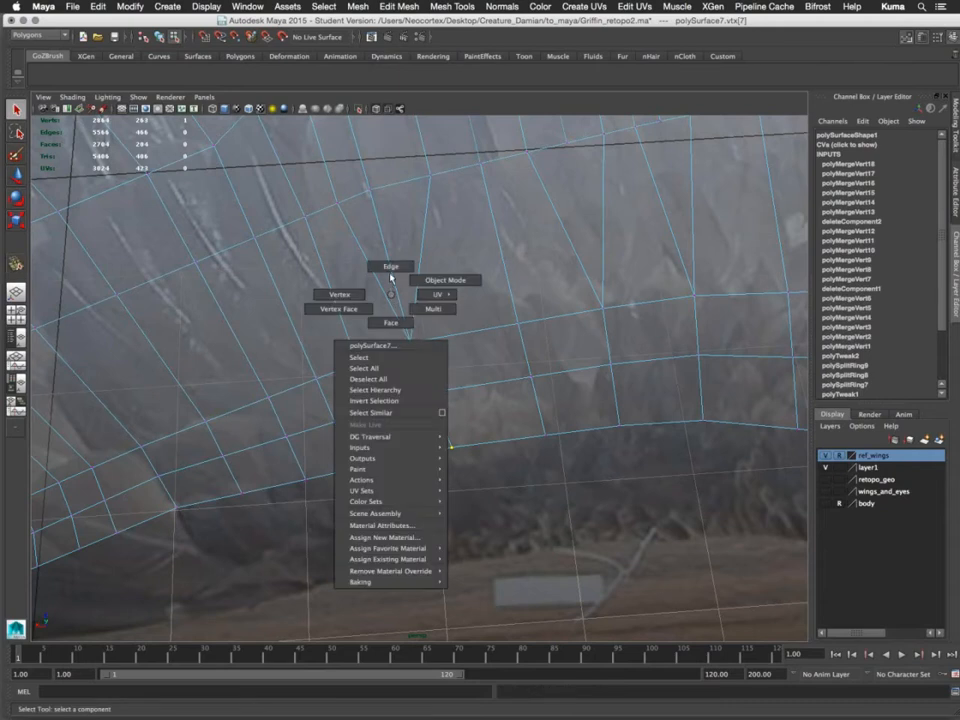
click(390, 275)
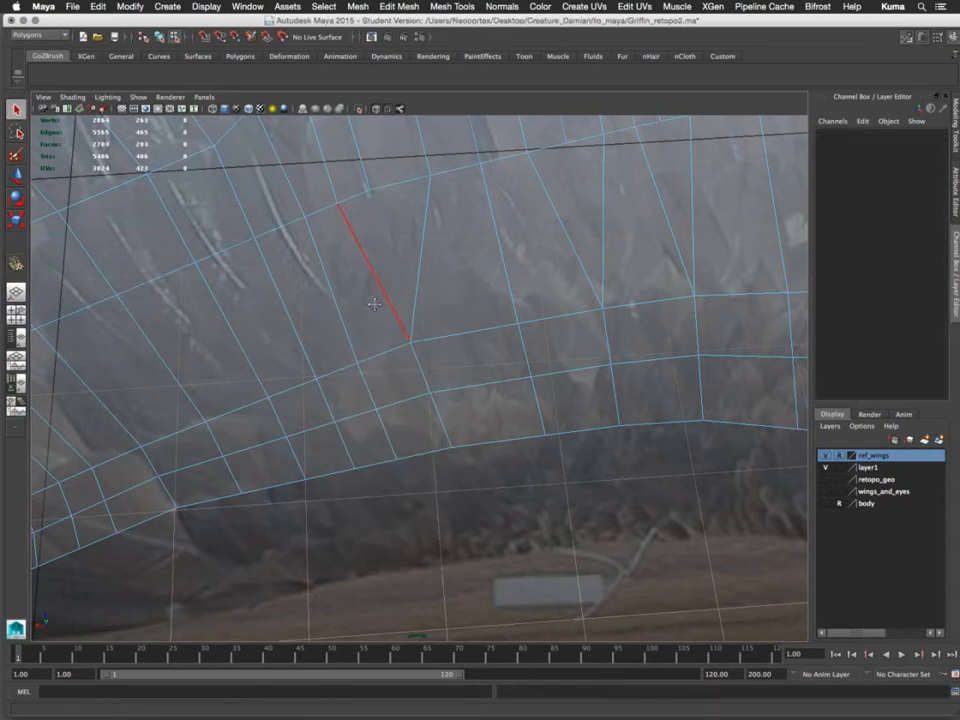
Merge the adjacent group of three vertices into its central one on all three rows, just before the wing's bend
alt+middle_drag(374, 304, 484, 369)
alt+right_drag(484, 369, 478, 369)
alt+middle_drag(478, 369, 466, 366)
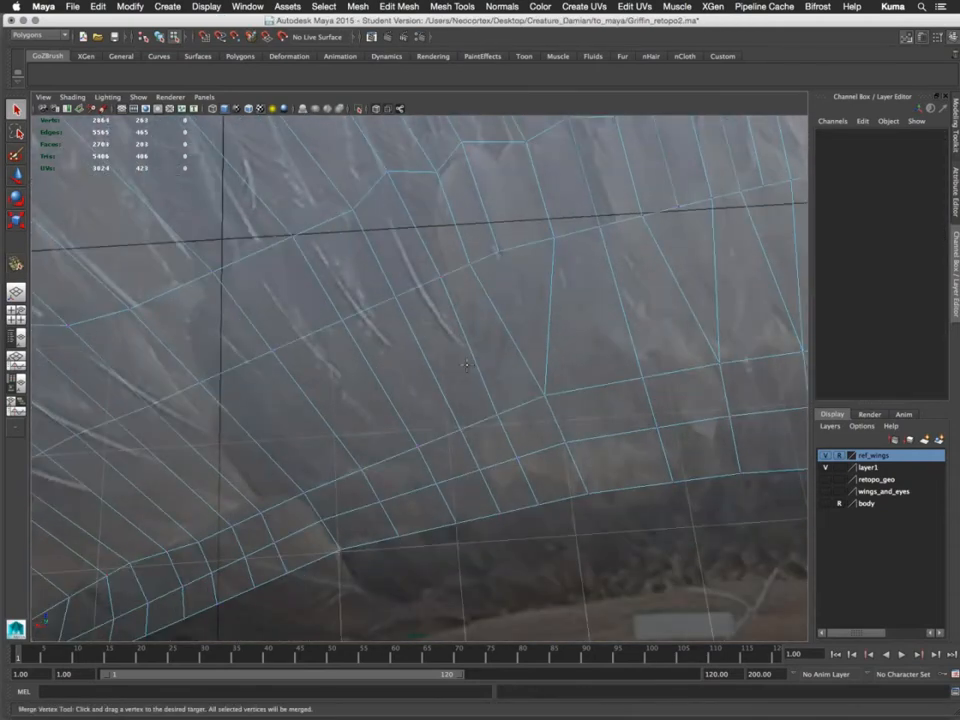
key(y)
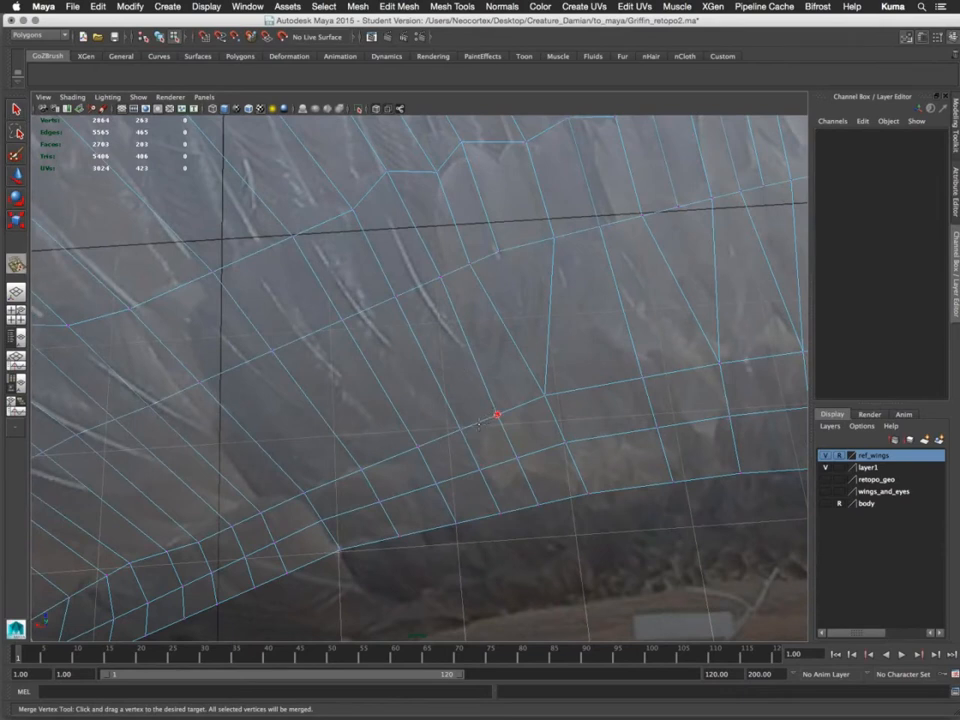
drag(478, 425, 460, 430)
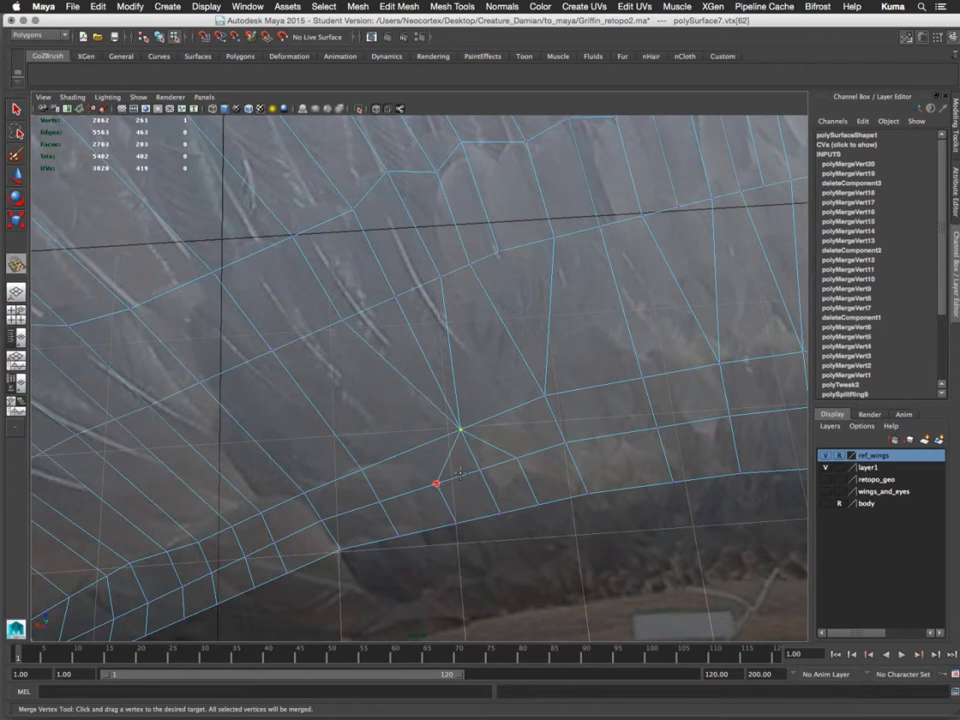
drag(437, 484, 480, 470)
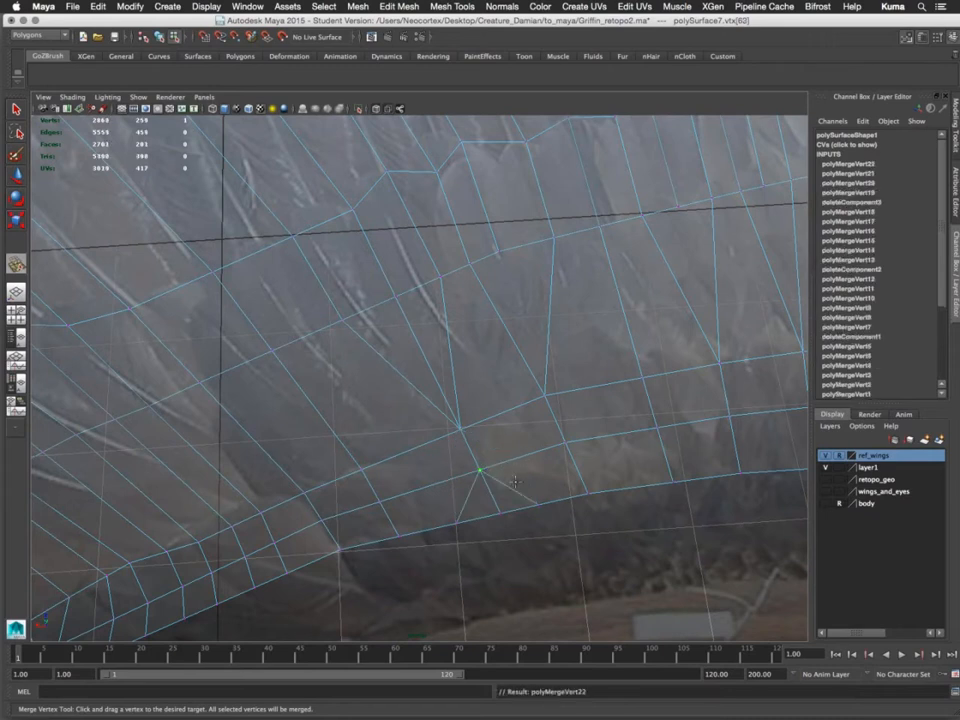
drag(536, 504, 500, 512)
Delete the middle converging edge above the merged vertices just before the wing's bend
key(q)
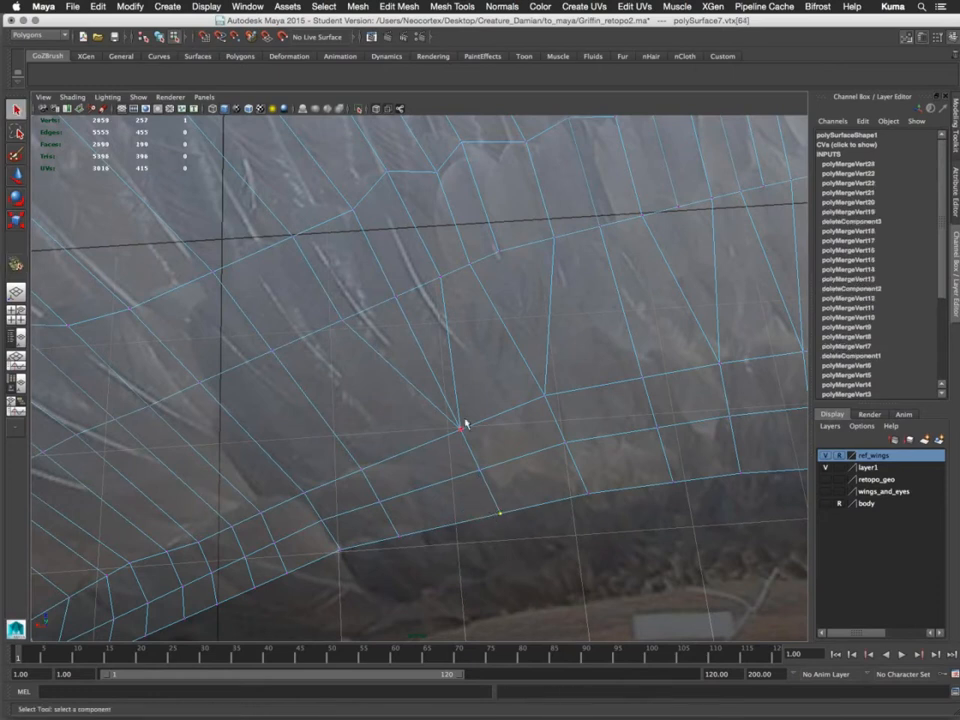
right_drag(455, 408, 454, 378)
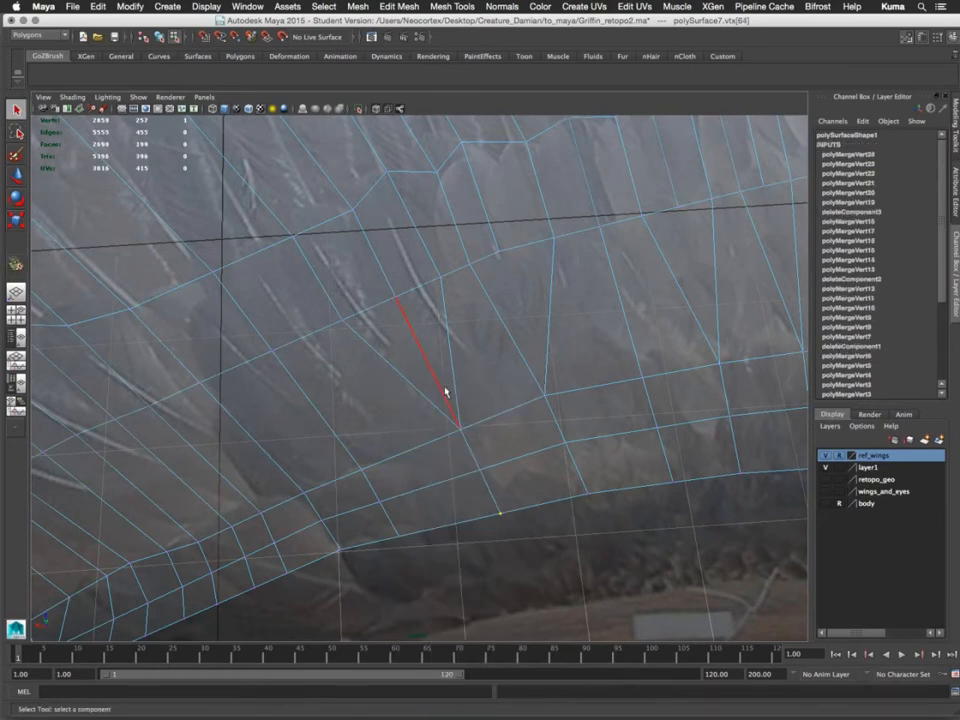
alt+drag(432, 413, 453, 416)
key(alt+grave)
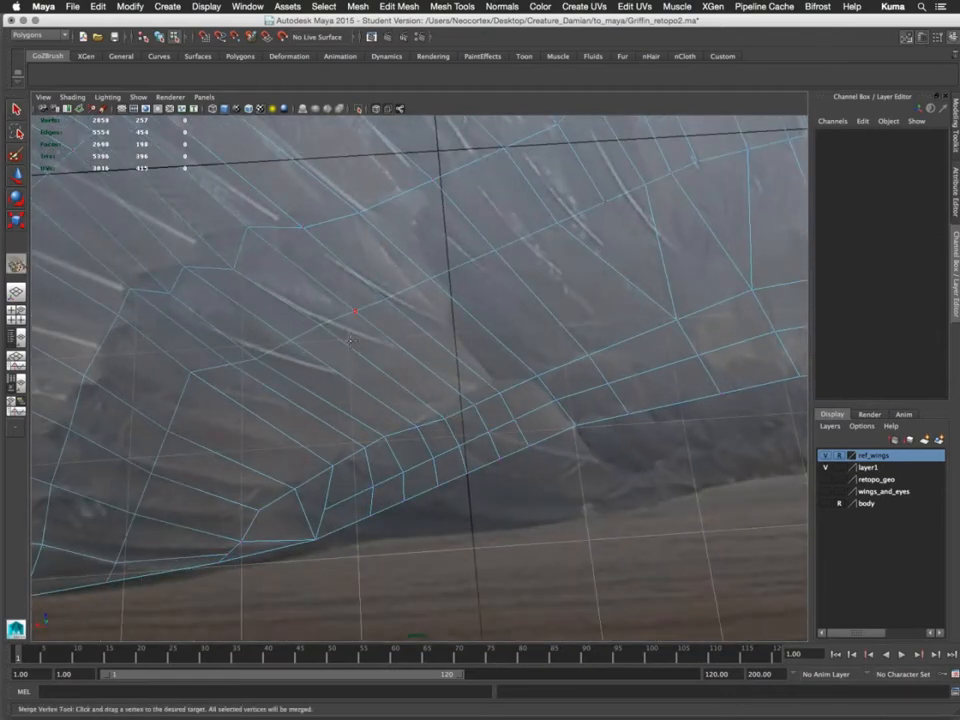
mouse_move(354, 343)
mouse_down()
mouse_move(340, 363)
mouse_move(369, 332)
mouse_up()
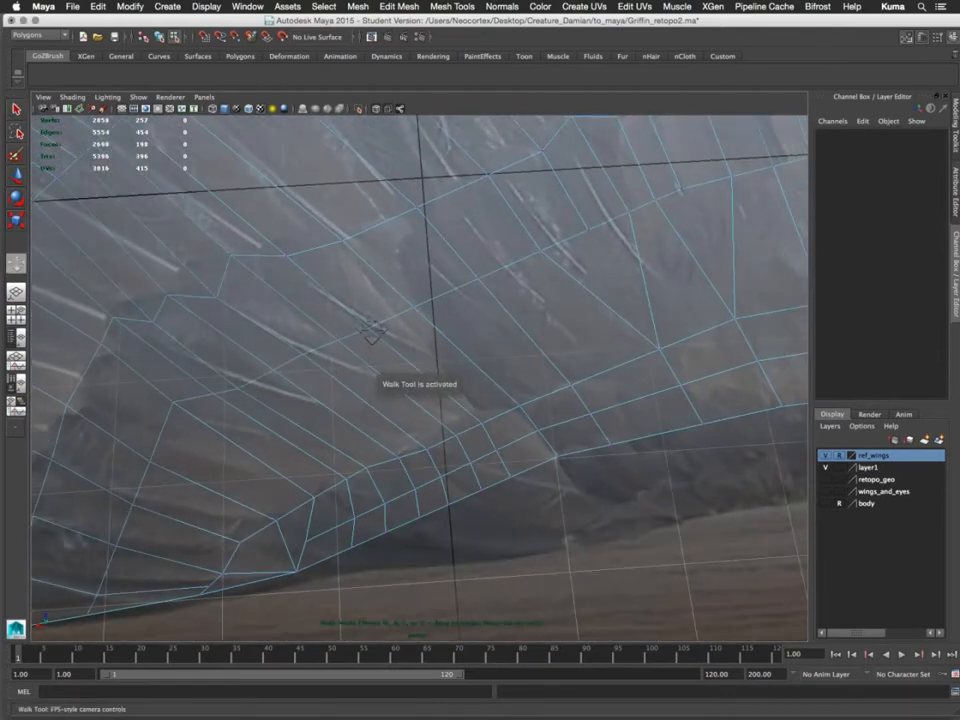
key(q)
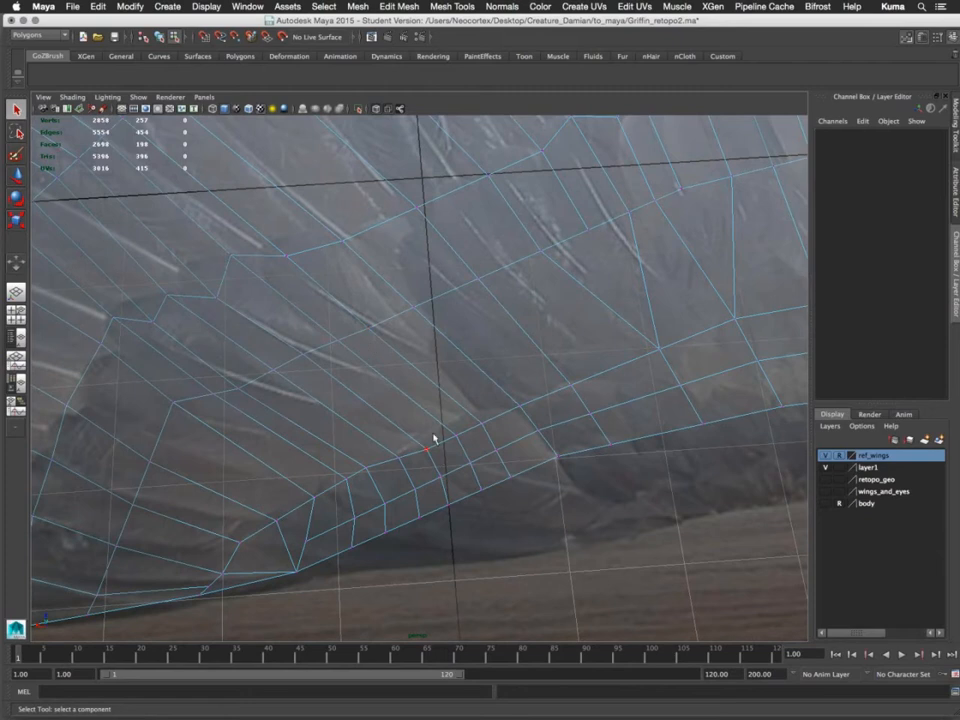
key(alt+grave)
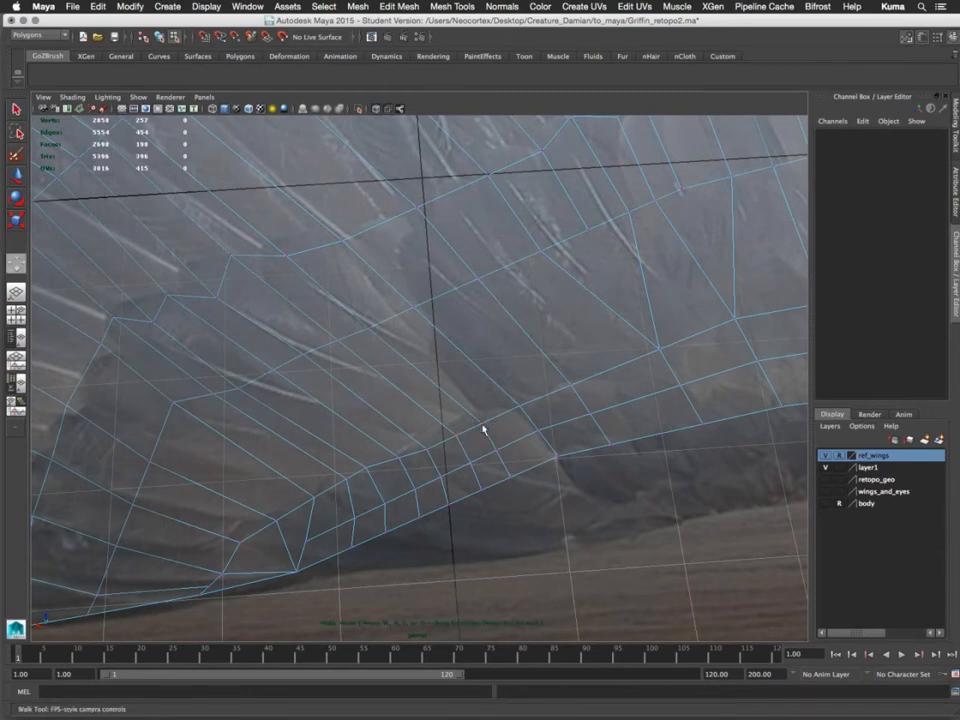
key(q)
Reactivate the Merge Vertex Tool and merge the three vertices per row into the central one on the three leading-edge rows at the wing's bend
key(space)
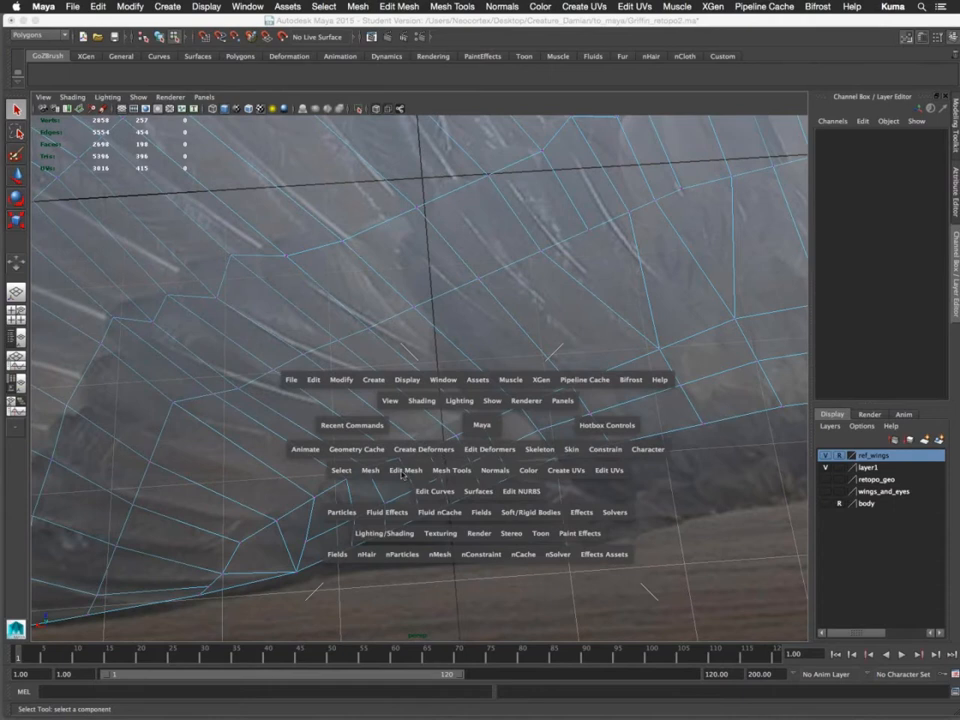
click(404, 471)
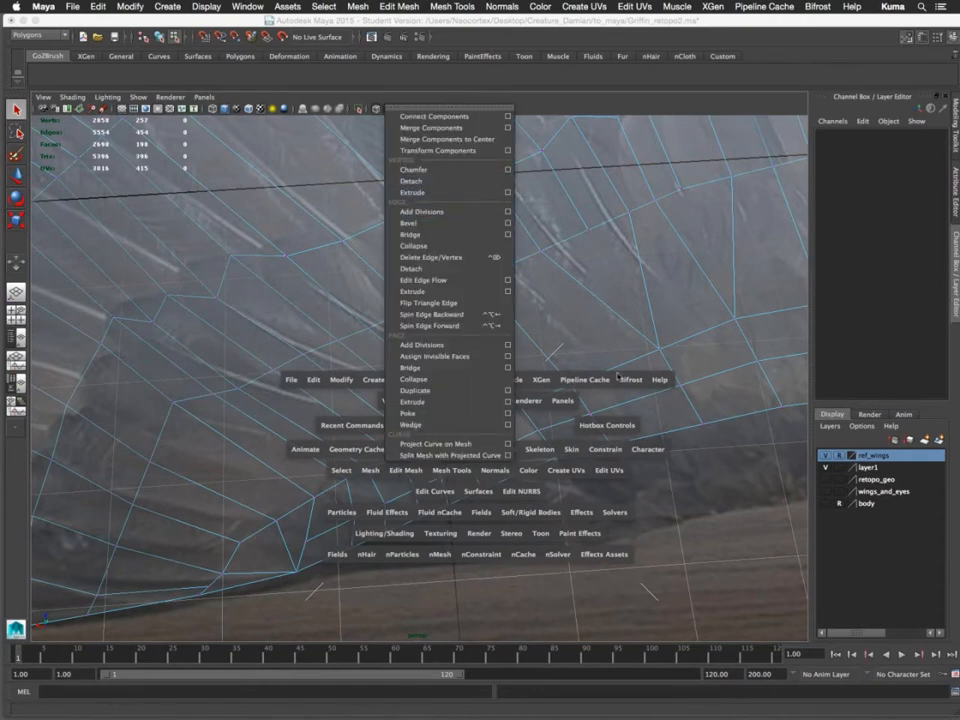
click(470, 443)
click(460, 476)
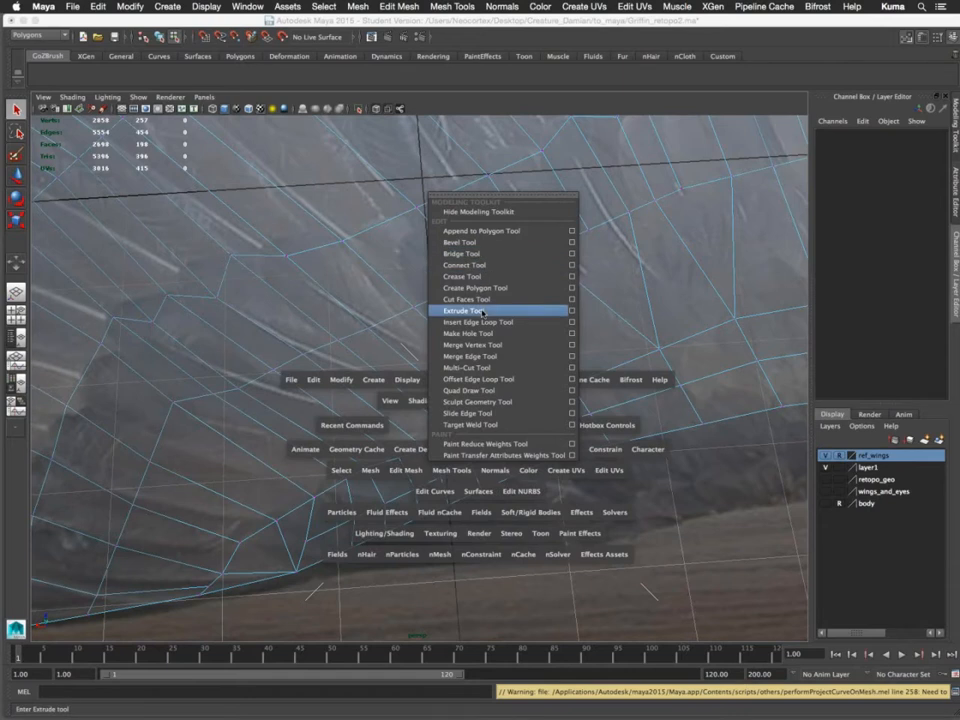
click(470, 344)
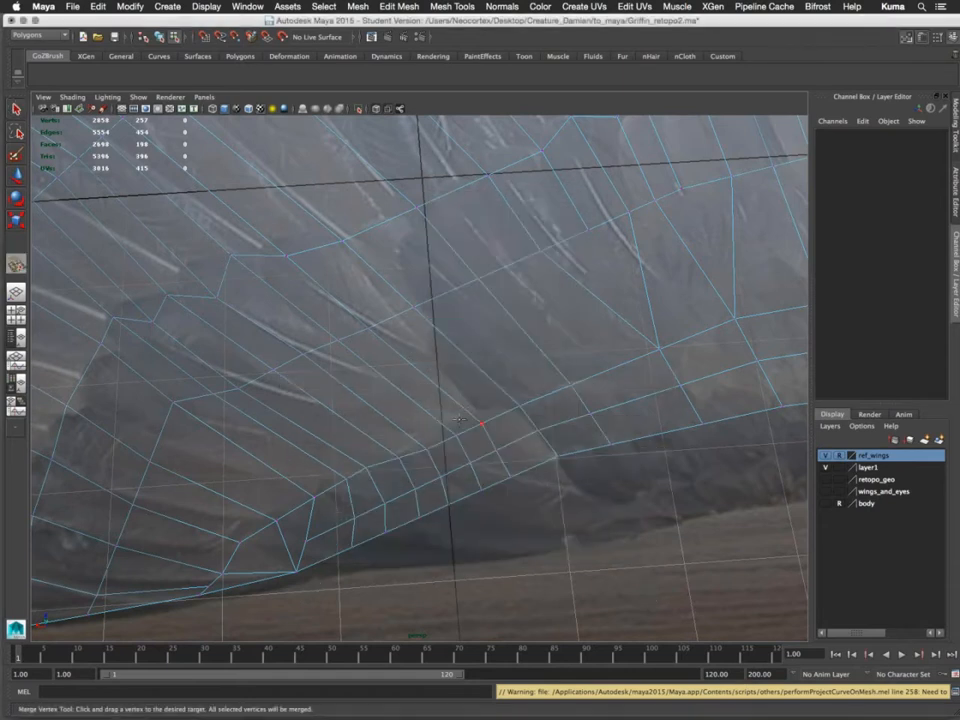
alt+drag(460, 419, 495, 488)
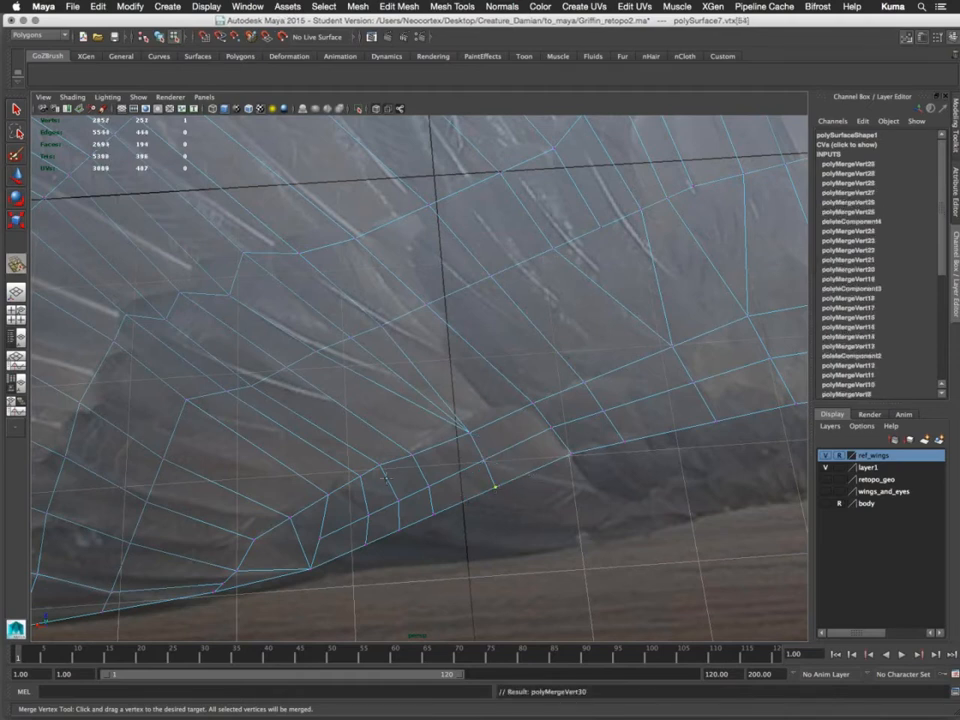
Merge the last group of three vertices before the triangular corner into its central one on all three leading-edge rows
alt+middle_drag(385, 478, 422, 462)
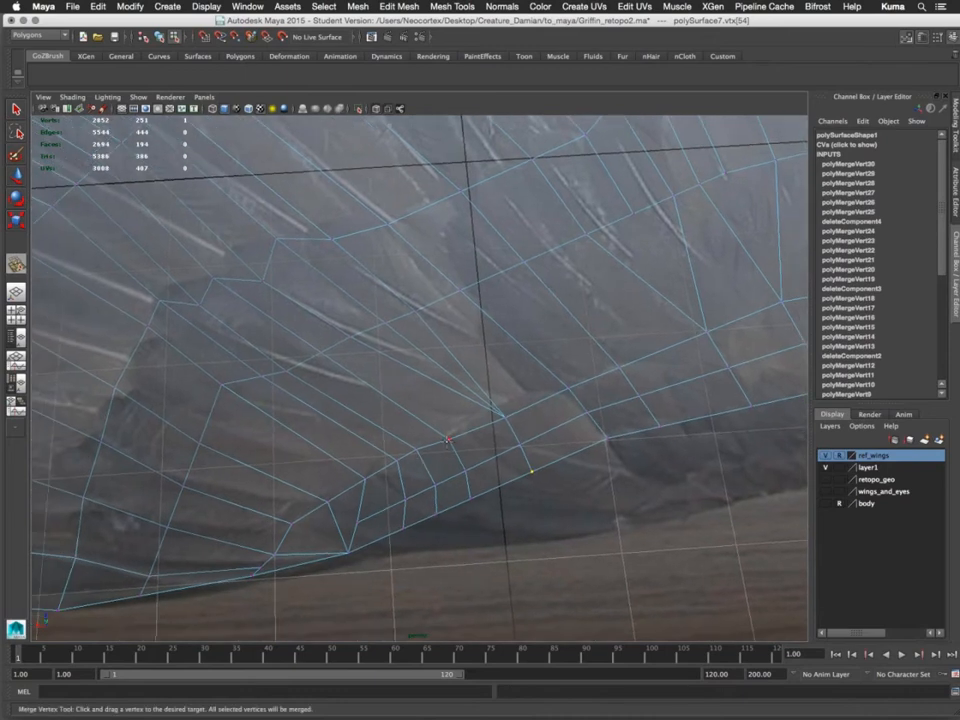
drag(449, 439, 435, 485)
drag(403, 528, 436, 514)
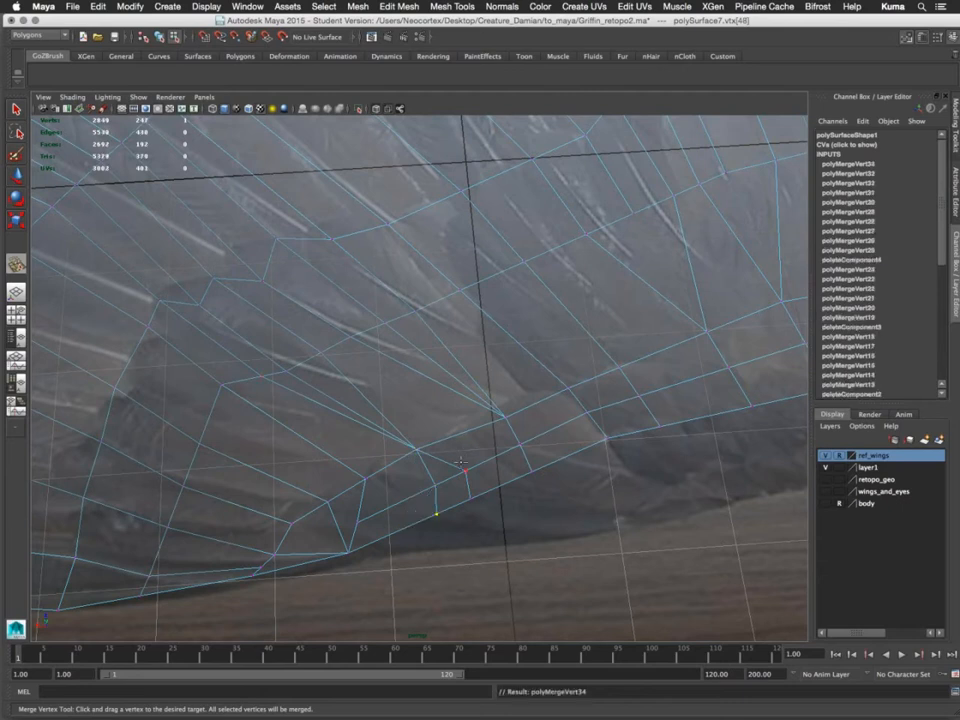
drag(465, 469, 436, 514)
Delete the middle converging edge above each of the two merged vertex groups at the wing's bend
key(q)
right_drag(379, 421, 379, 401)
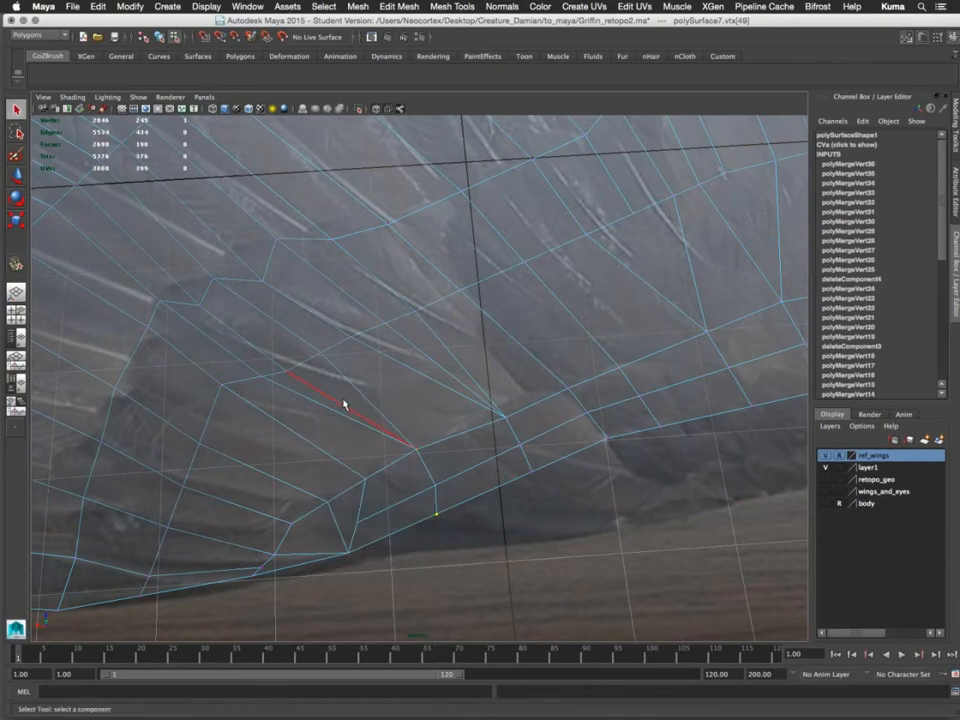
click(427, 364)
key(Delete)
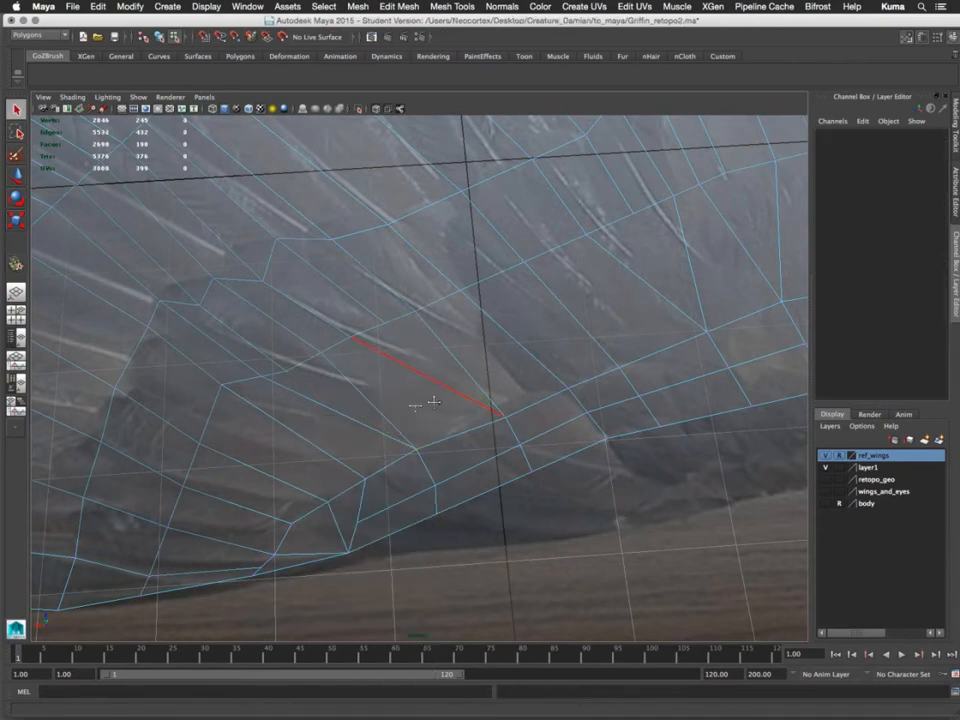
Examine the reduced edge flow along the leading edge across the whole wing
alt+right_drag(433, 401, 334, 241)
scroll(336, 243, up, 5)
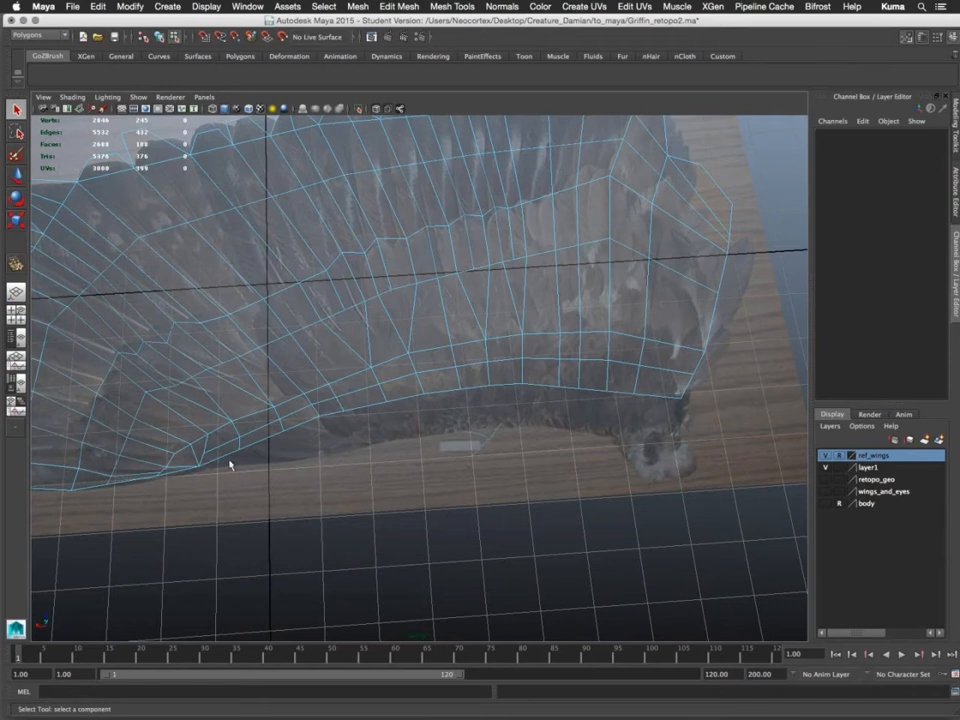
alt+middle_drag(180, 476, 354, 454)
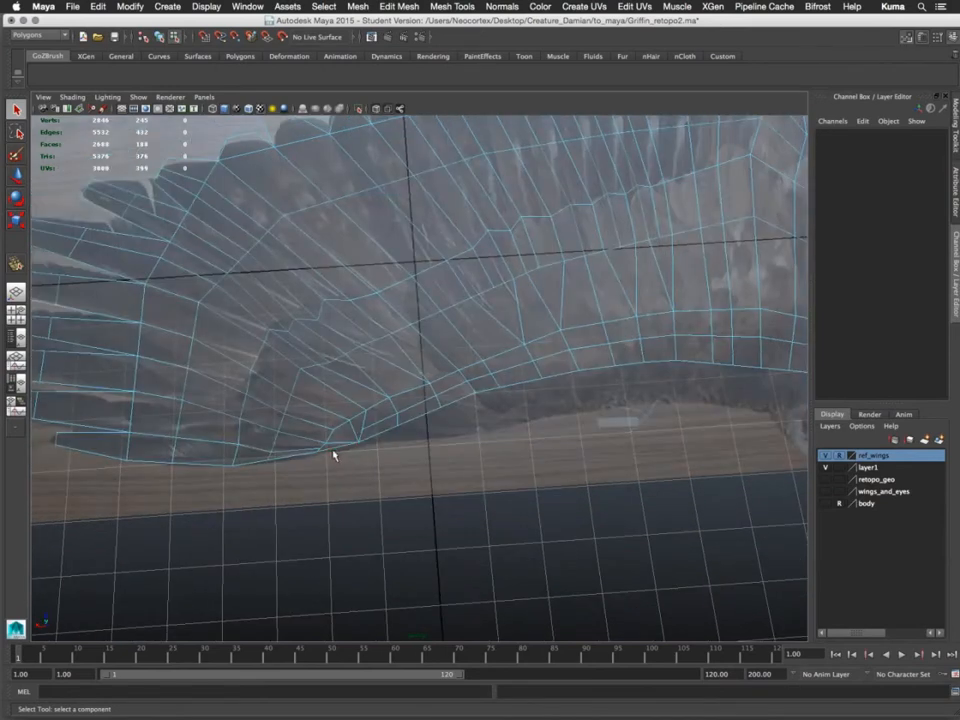
alt+middle_drag(486, 410, 356, 458)
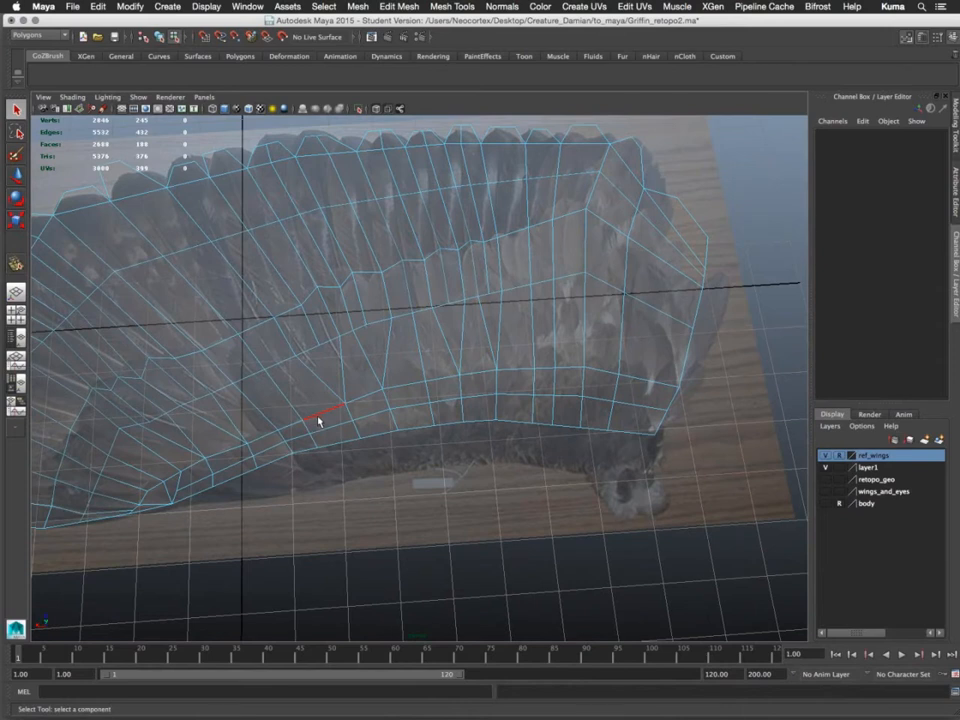
Insert an edge loop across the wing from the feathers to the leading edge, through the wide faces near the bend
shift+right_click(318, 421)
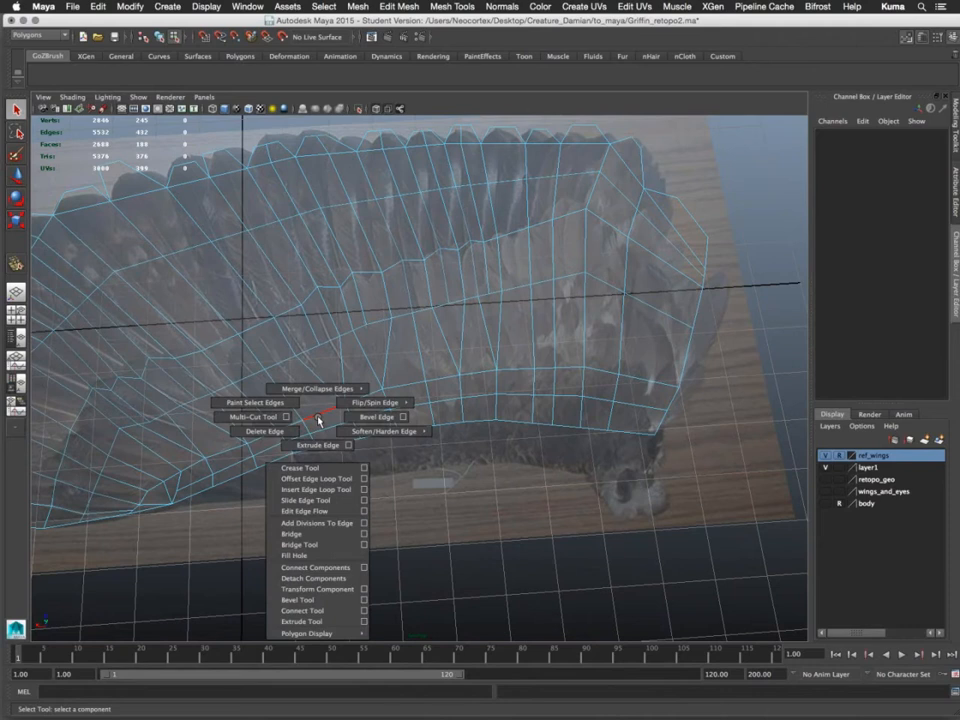
right_click(318, 419)
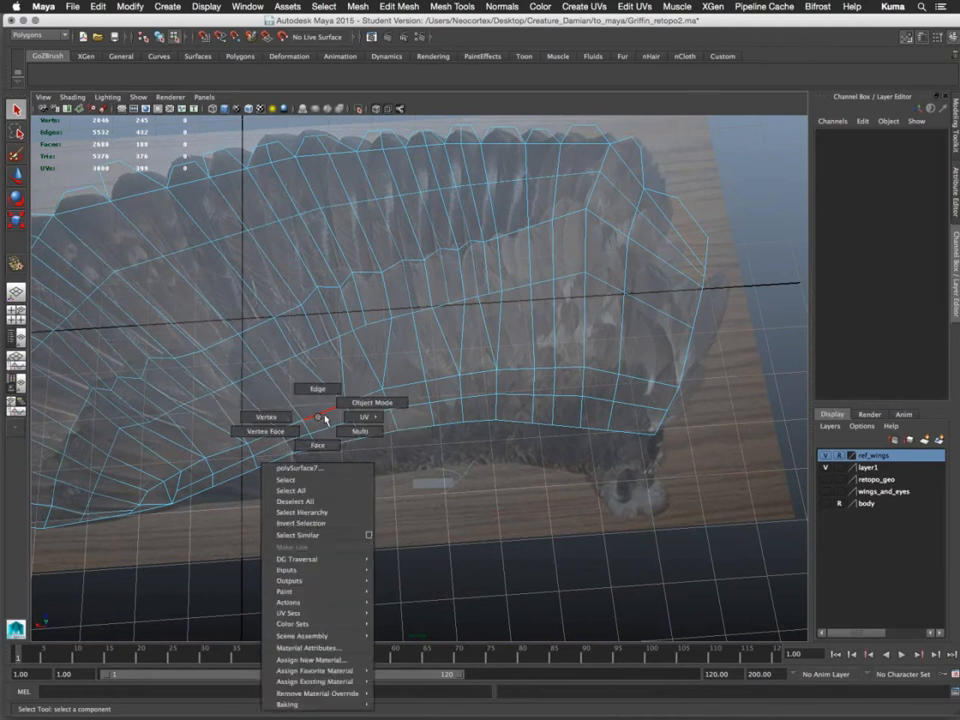
right_drag(325, 419, 290, 422)
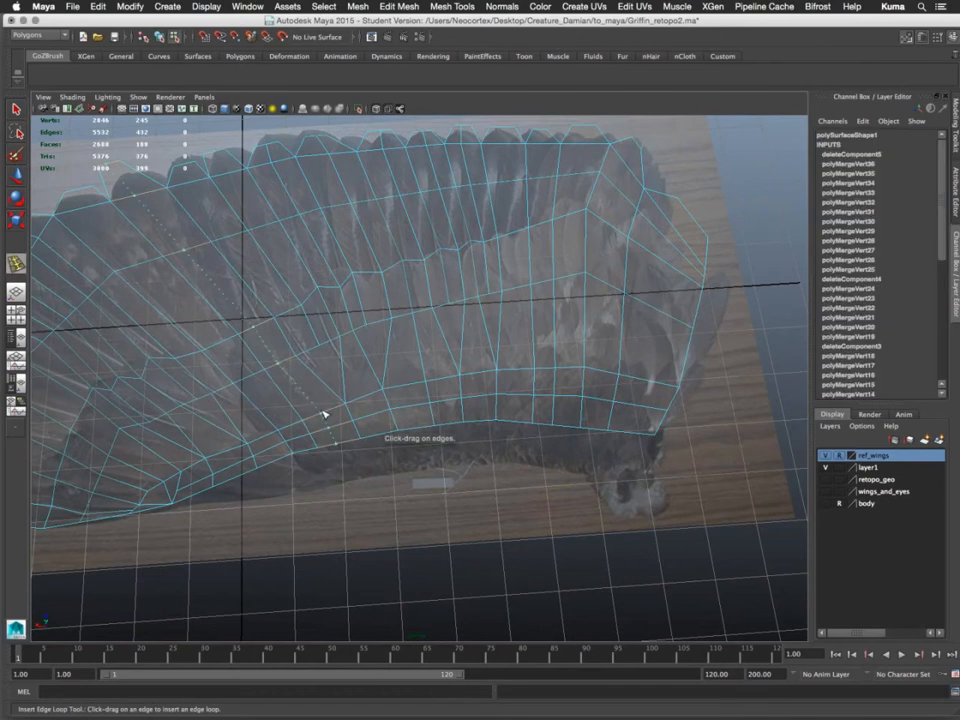
click(325, 416)
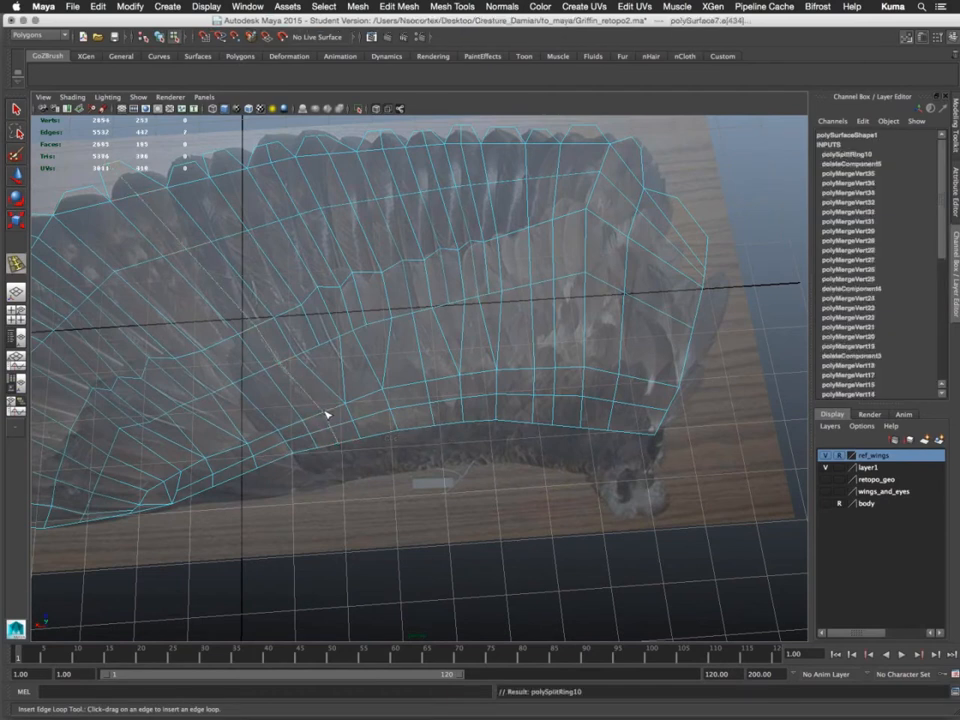
Select the wing mesh in object mode, hide the ref_wings layer and display the mesh shaded
key(q)
right_drag(440, 382, 463, 379)
click(463, 379)
alt+drag(463, 379, 380, 440)
click(826, 468)
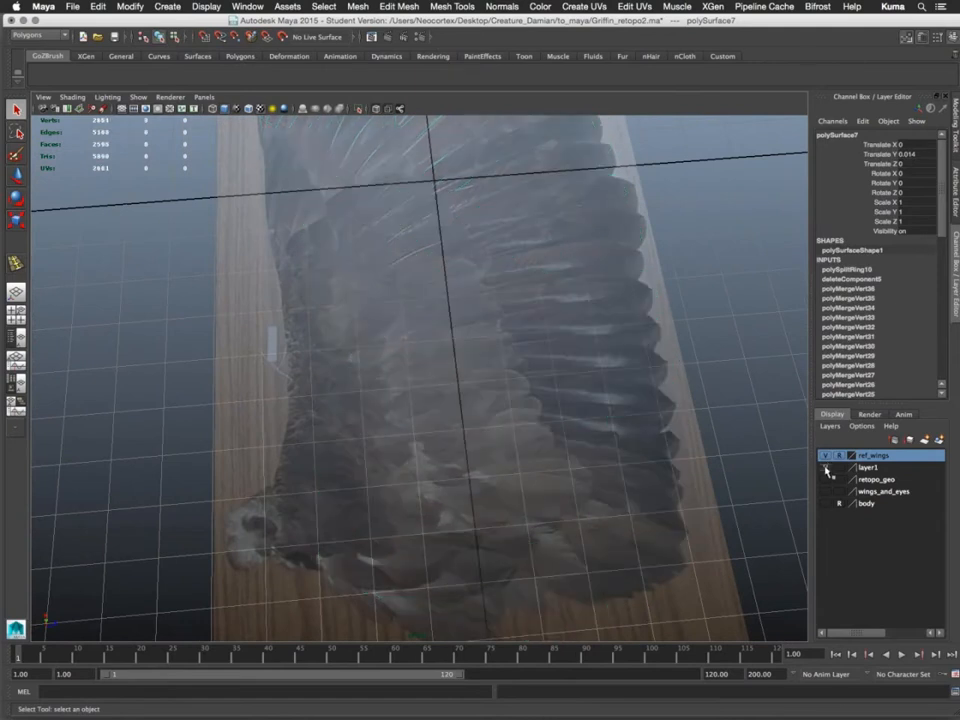
click(826, 468)
click(825, 455)
alt+drag(640, 400, 418, 323)
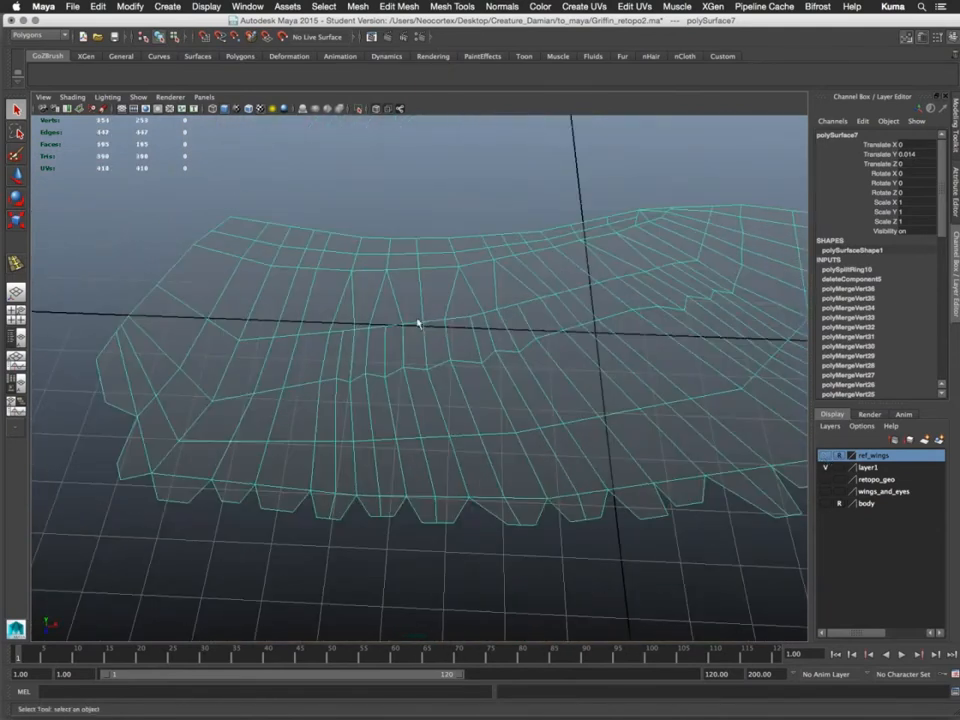
key(5)
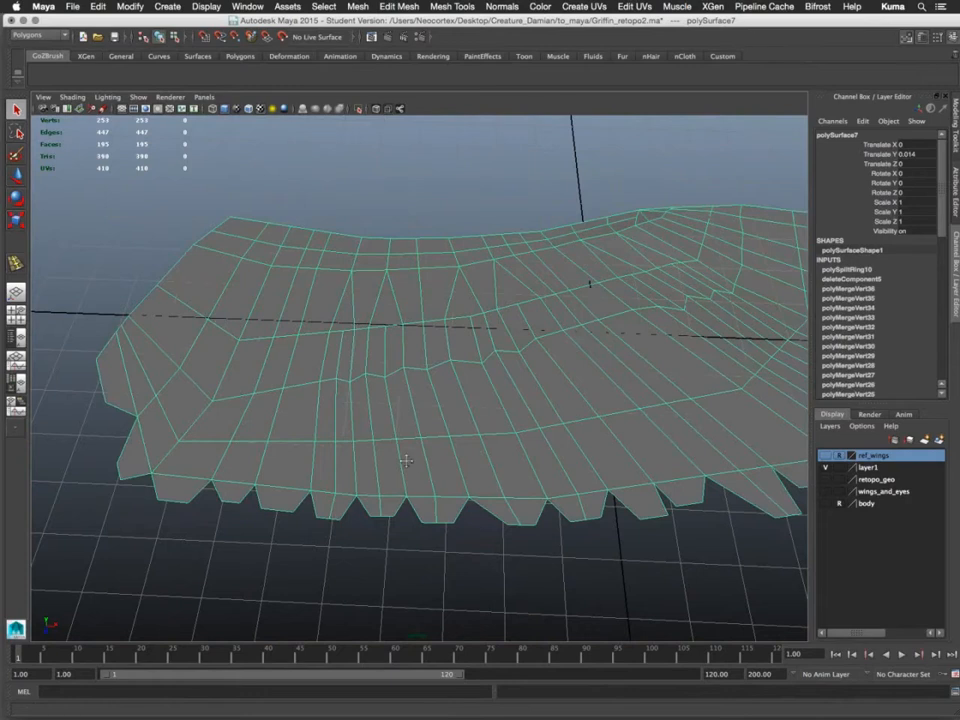
Extrude all faces of the wing mesh
alt+drag(406, 461, 331, 419)
right_drag(331, 418, 371, 400)
key(space)
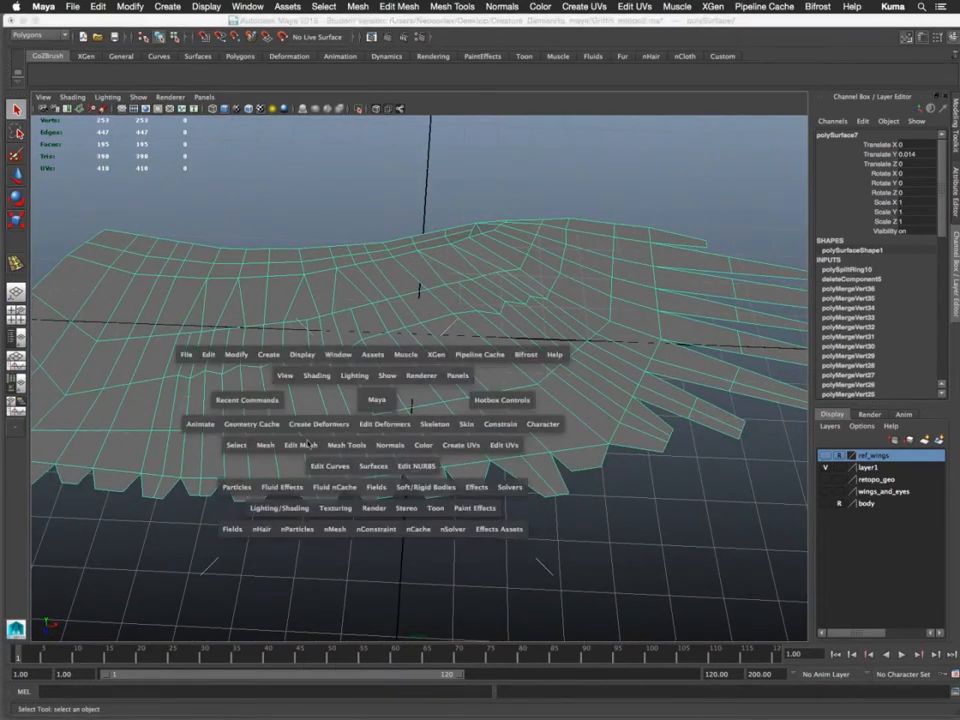
click(308, 445)
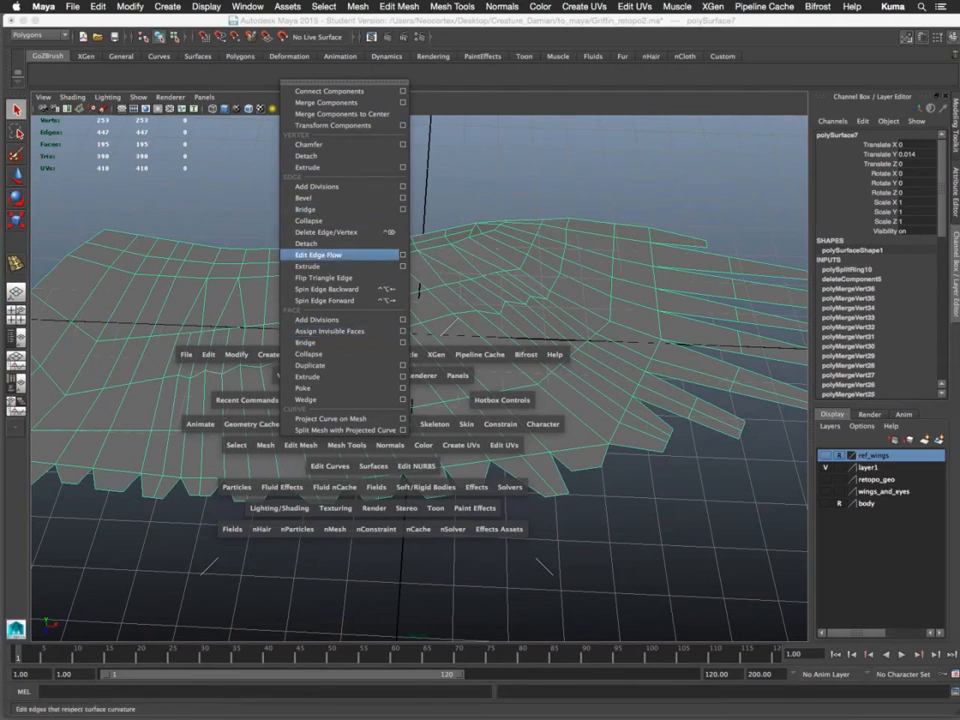
click(578, 251)
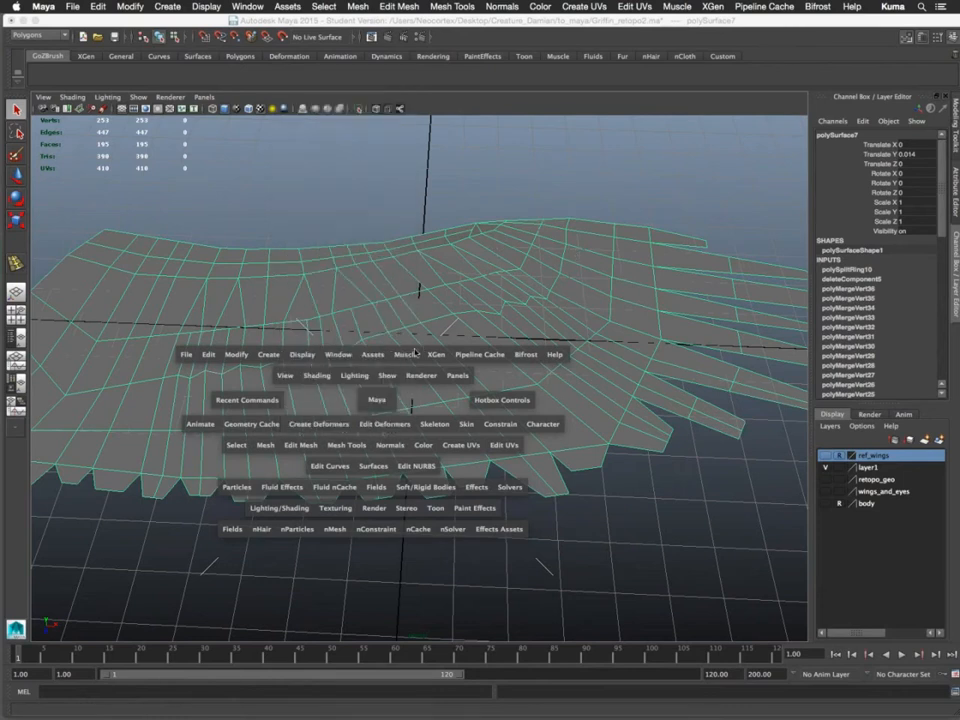
click(325, 331)
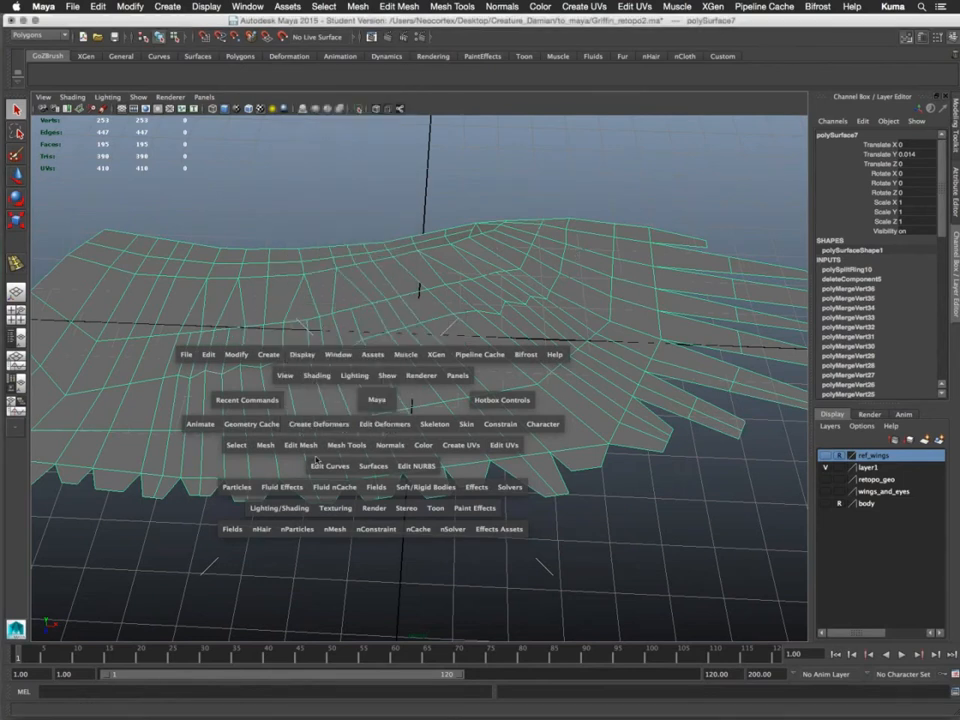
click(311, 449)
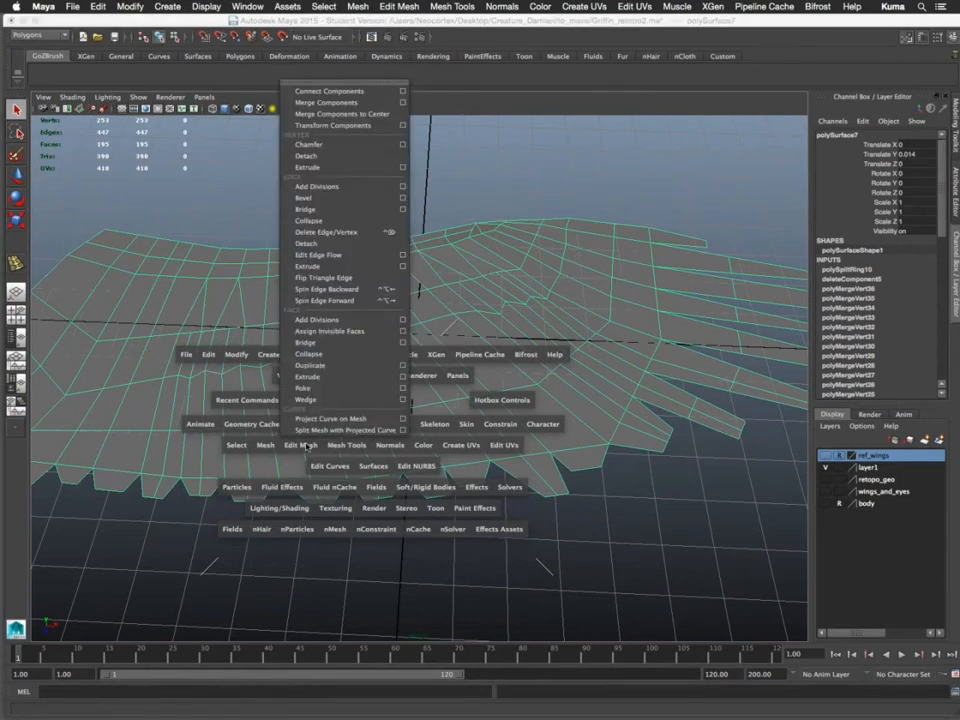
click(313, 377)
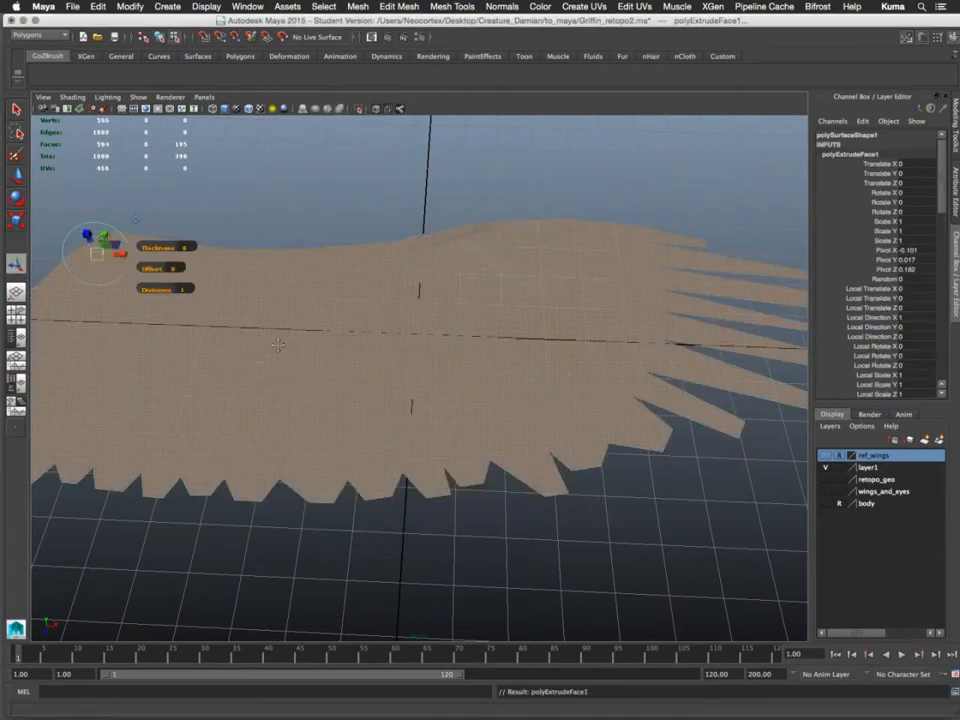
Move the extruded faces slightly upward to give the flat wing a thin, even thickness
alt+drag(349, 346, 347, 321)
key(w)
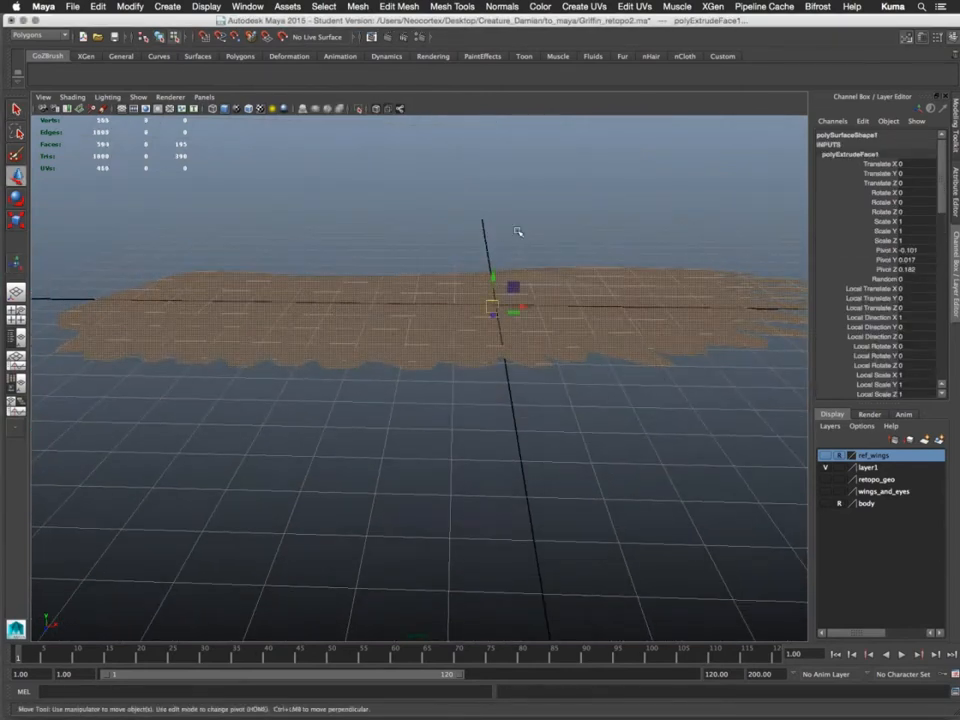
drag(494, 276, 534, 300)
key(q)
right_drag(534, 297, 588, 281)
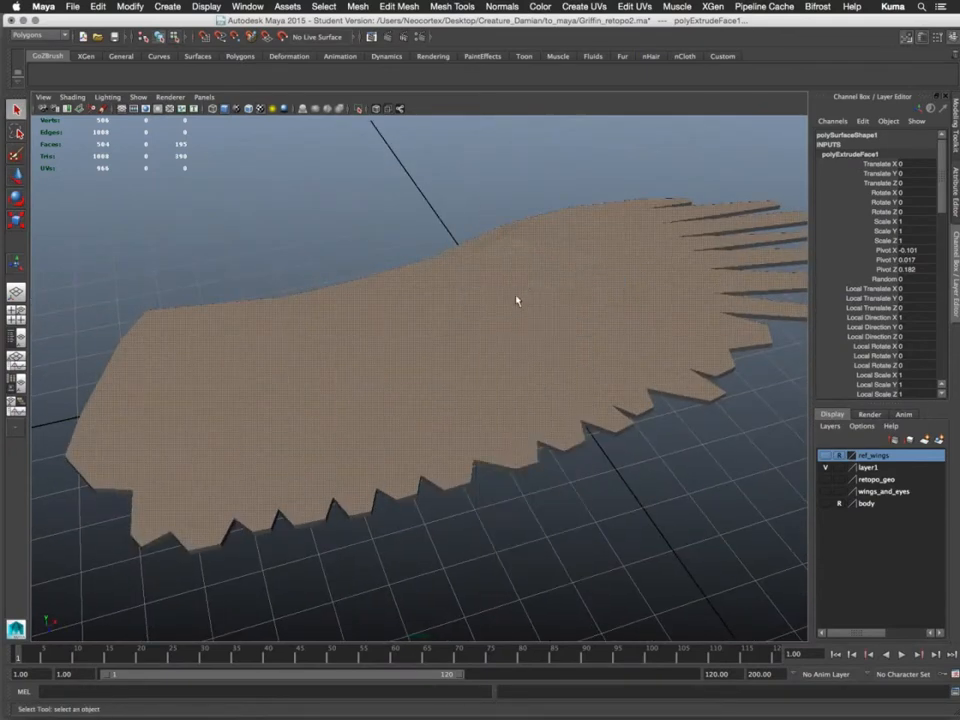
Switch the thickened wing mesh to face selection
alt+drag(517, 306, 456, 314)
right_drag(456, 314, 456, 336)
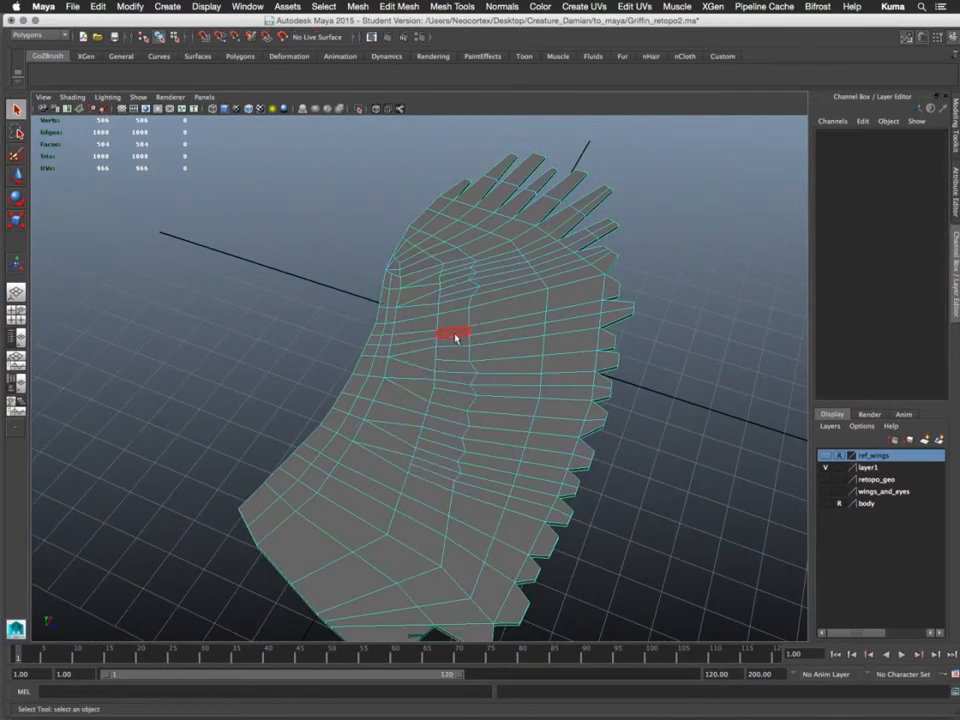
alt+drag(460, 335, 332, 364)
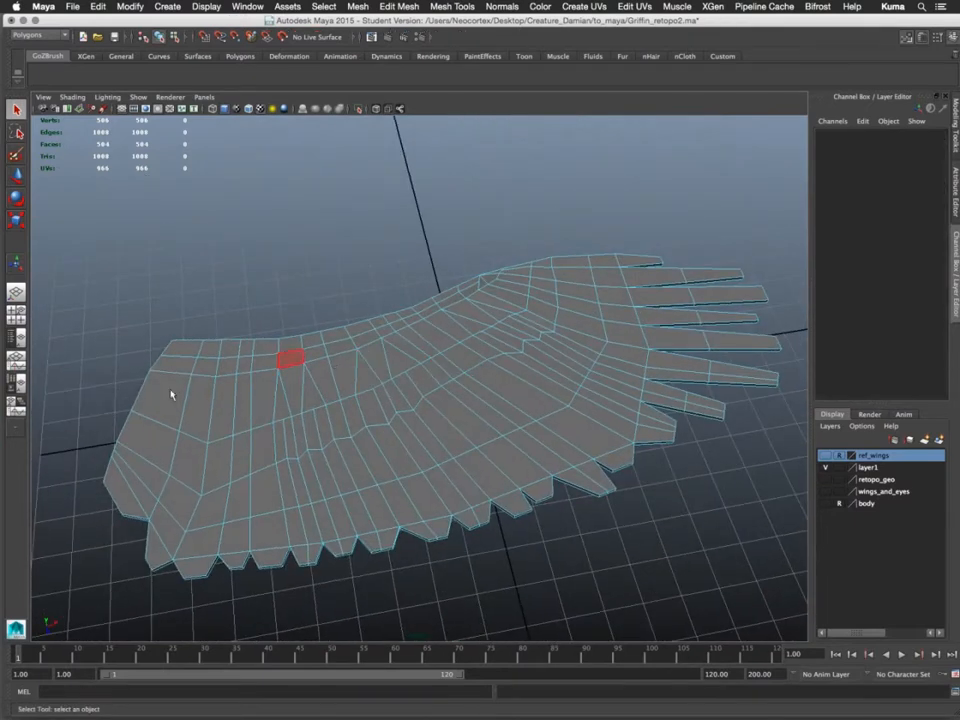
click(153, 437)
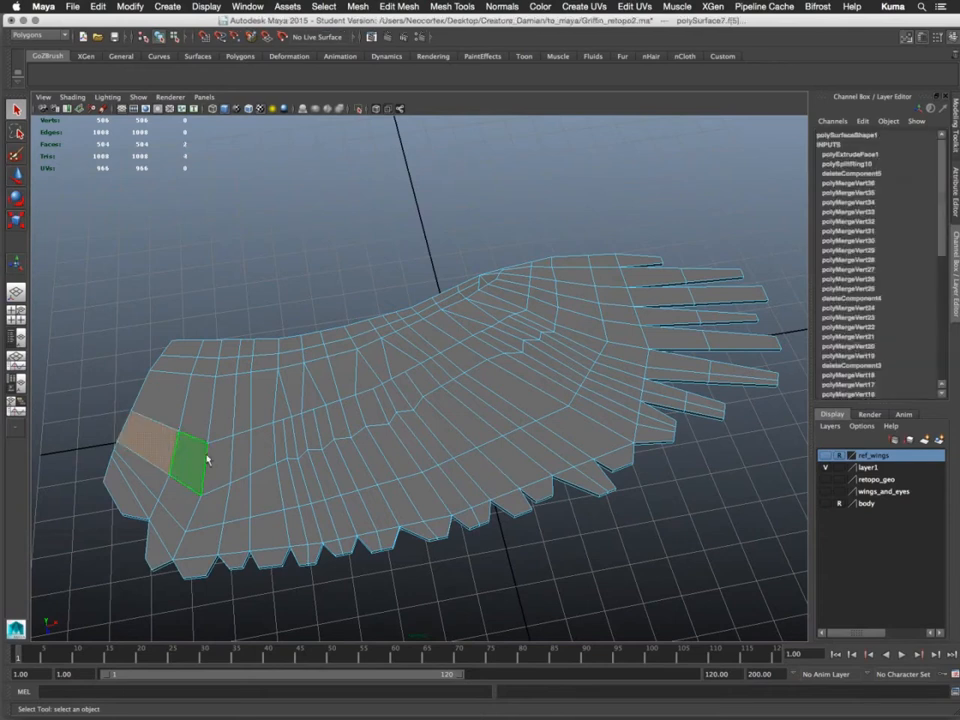
shift+click(196, 456)
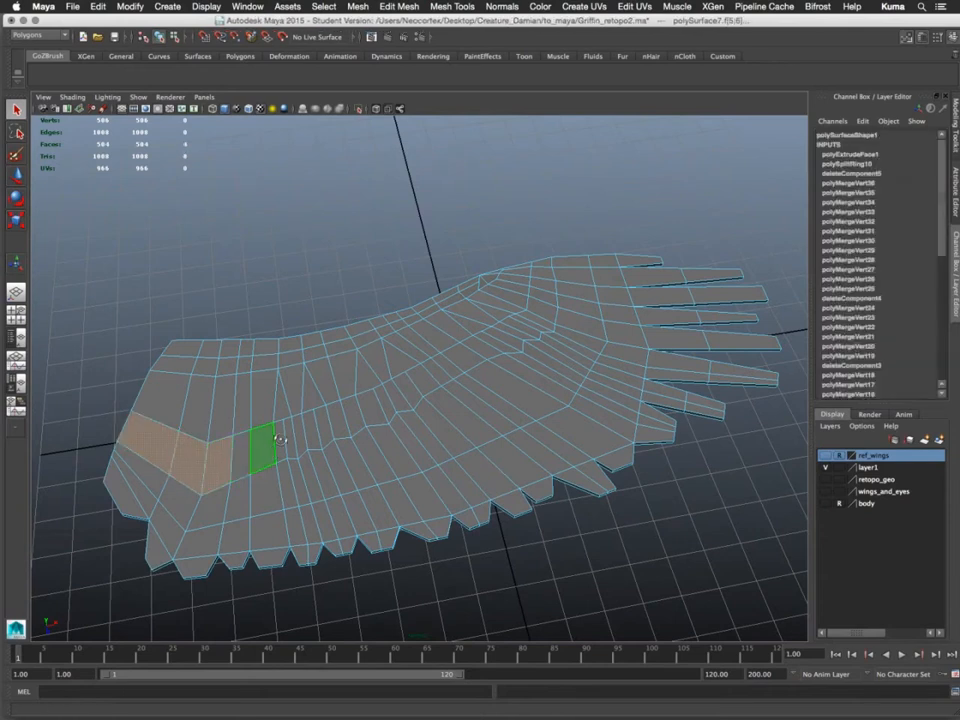
alt+drag(268, 451, 236, 403)
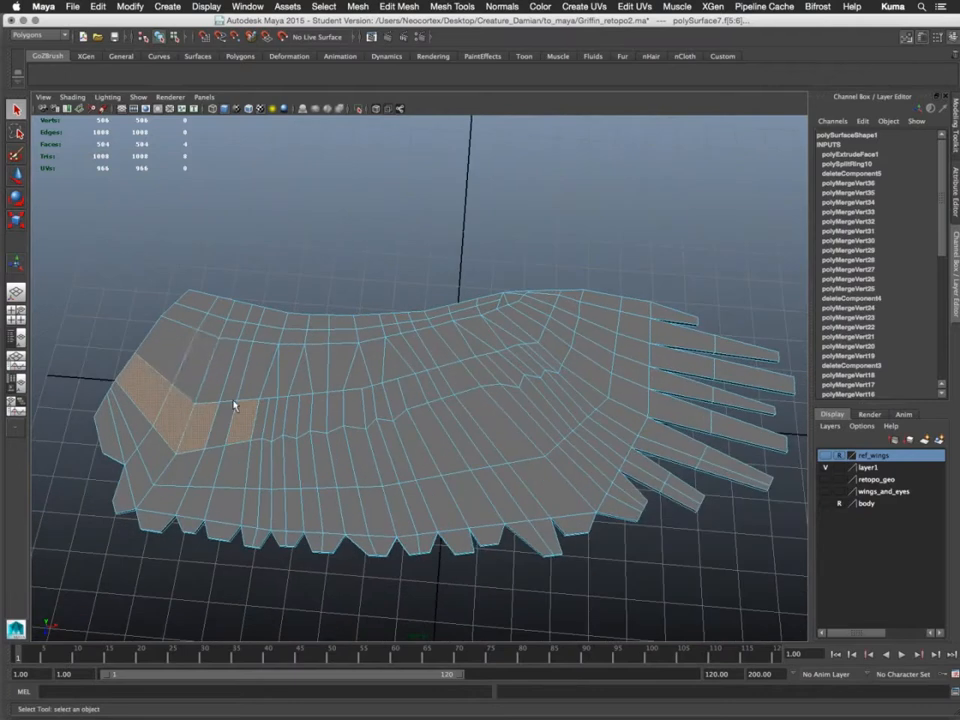
Lasso-select the wing's upper faces between the leading edge and the jagged middle edge loop
click(16, 131)
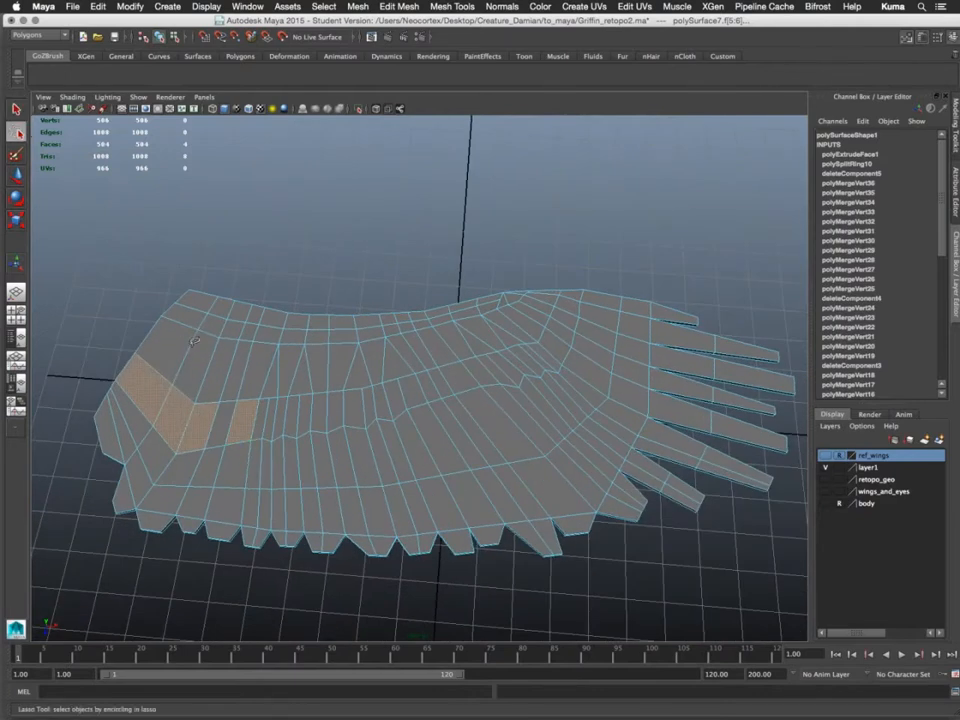
alt+drag(193, 333, 166, 325)
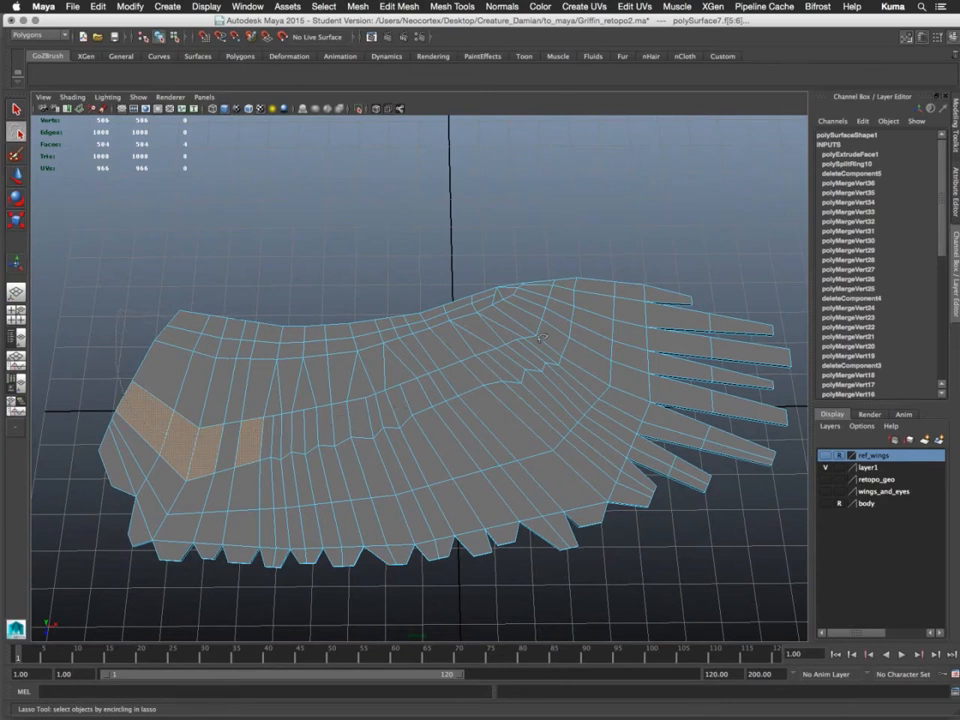
drag(562, 248, 497, 247)
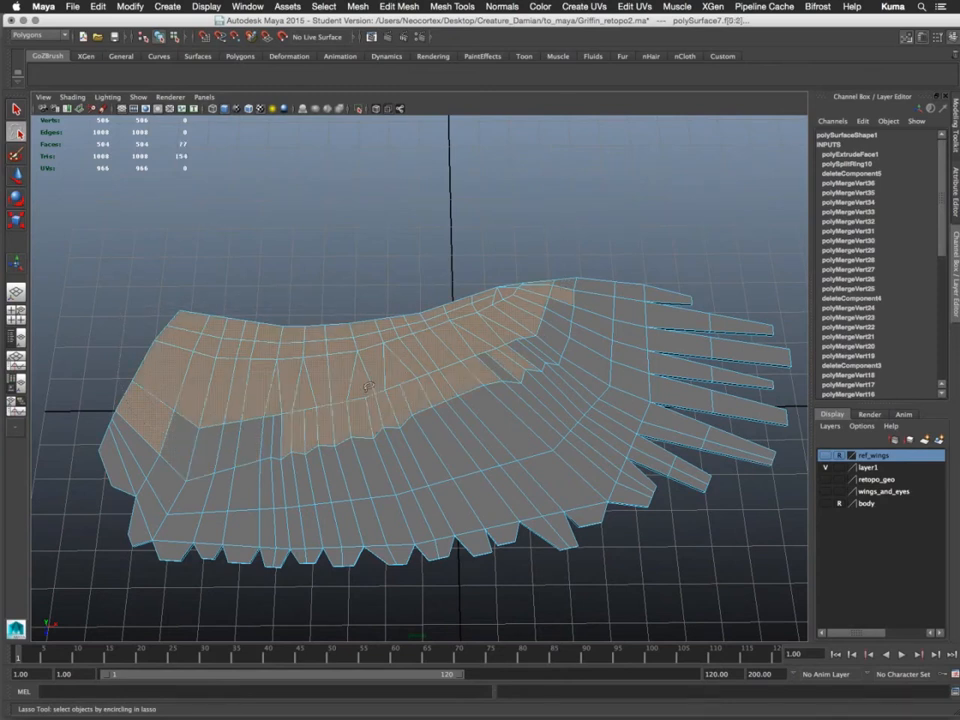
Add the missed faces above the middle loop at the wing's wide feather-free end to the selection, restoring it after an accidental deselection
key(q)
shift+click(189, 444)
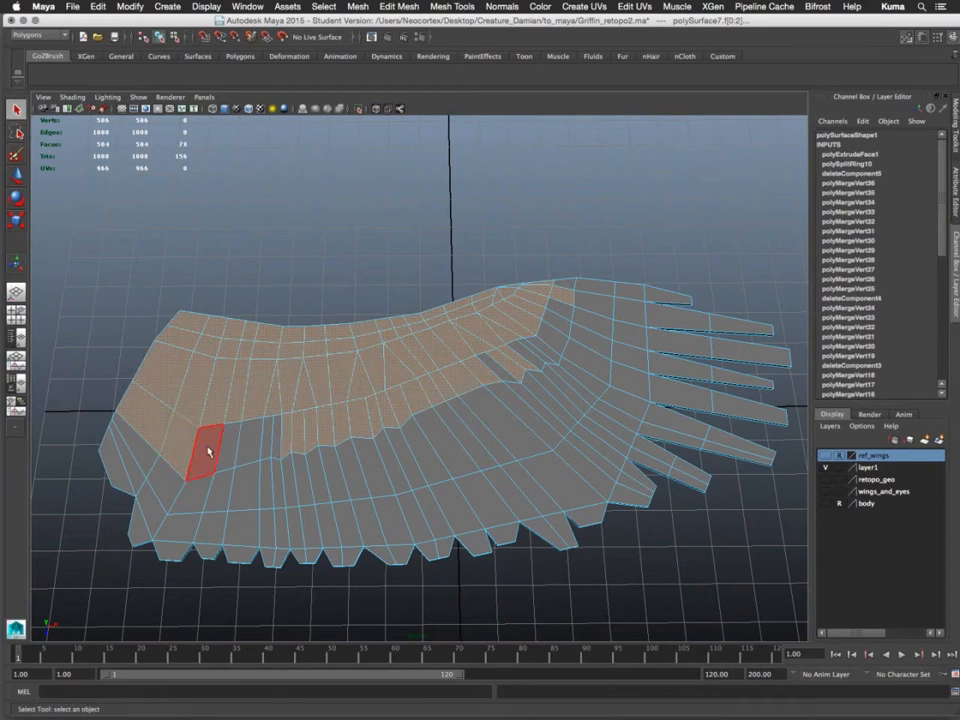
shift+click(208, 452)
shift+click(225, 454)
shift+click(251, 443)
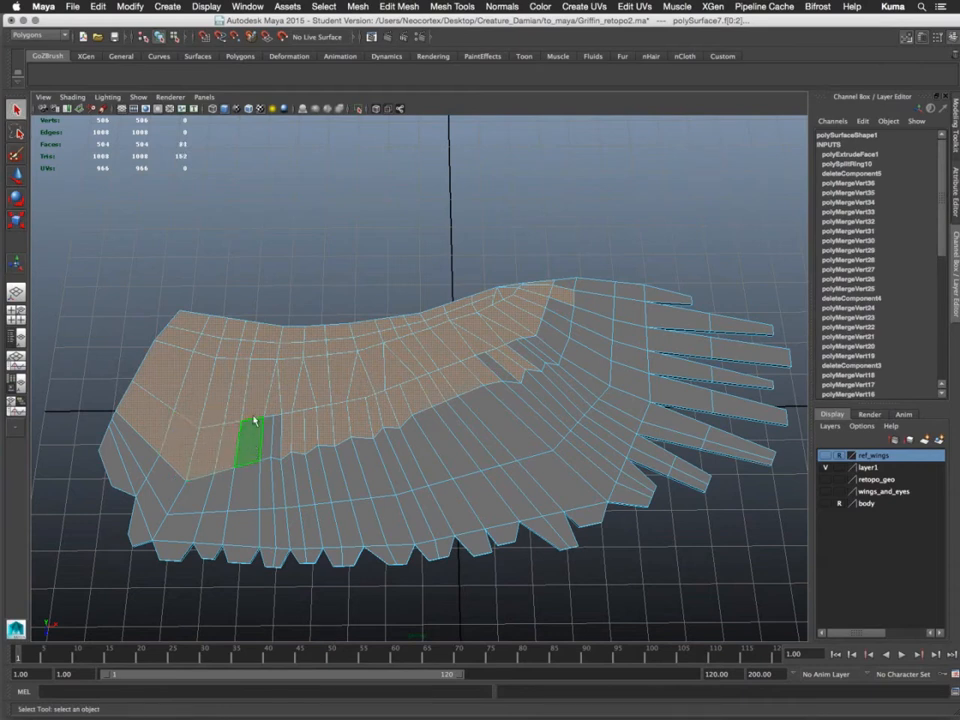
click(263, 244)
alt+drag(257, 386, 475, 380)
key(ctrl+z)
shift+click(420, 455)
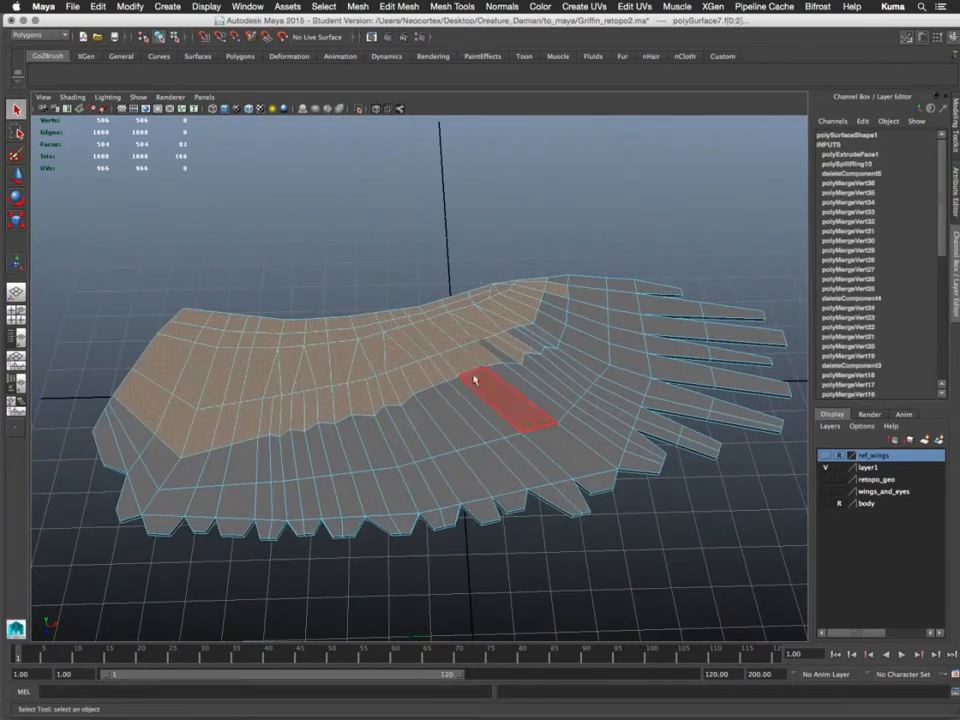
Add the remaining missed faces above the jagged middle loop near the wing's bend to the selection
shift+click(506, 346)
shift+click(519, 341)
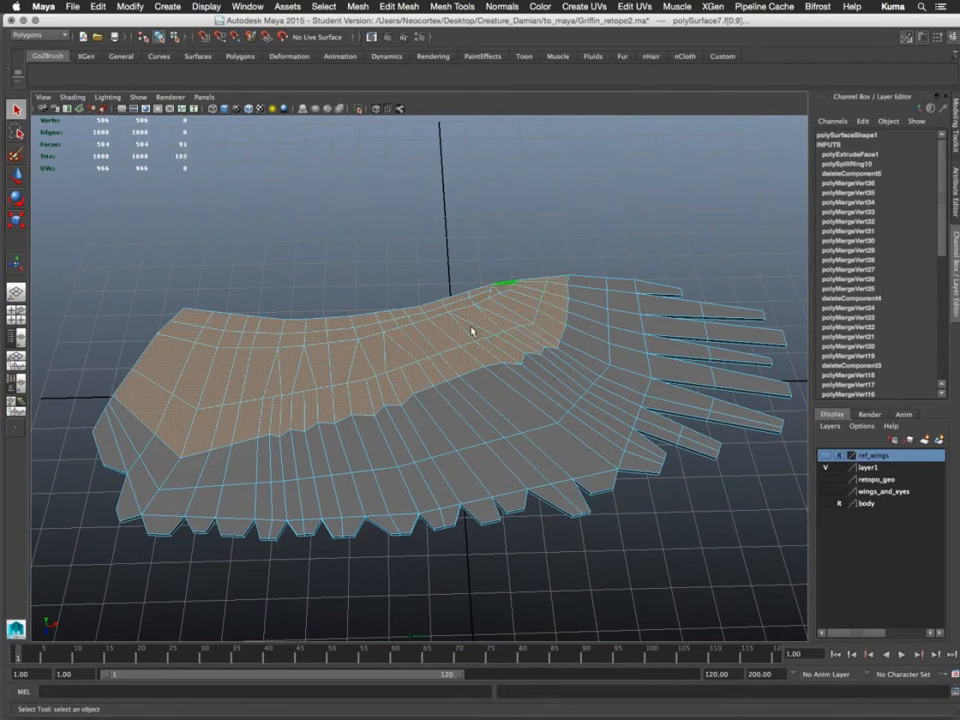
alt+drag(472, 331, 560, 322)
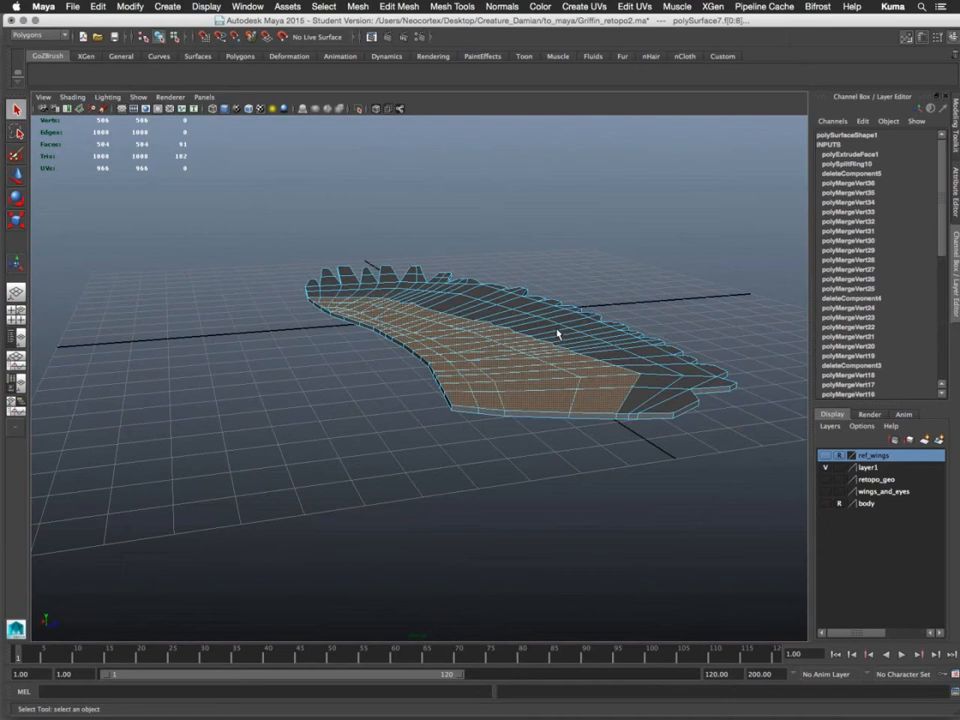
Examine the wing's thin side profile in the front view and return to the perspective view
key(space)
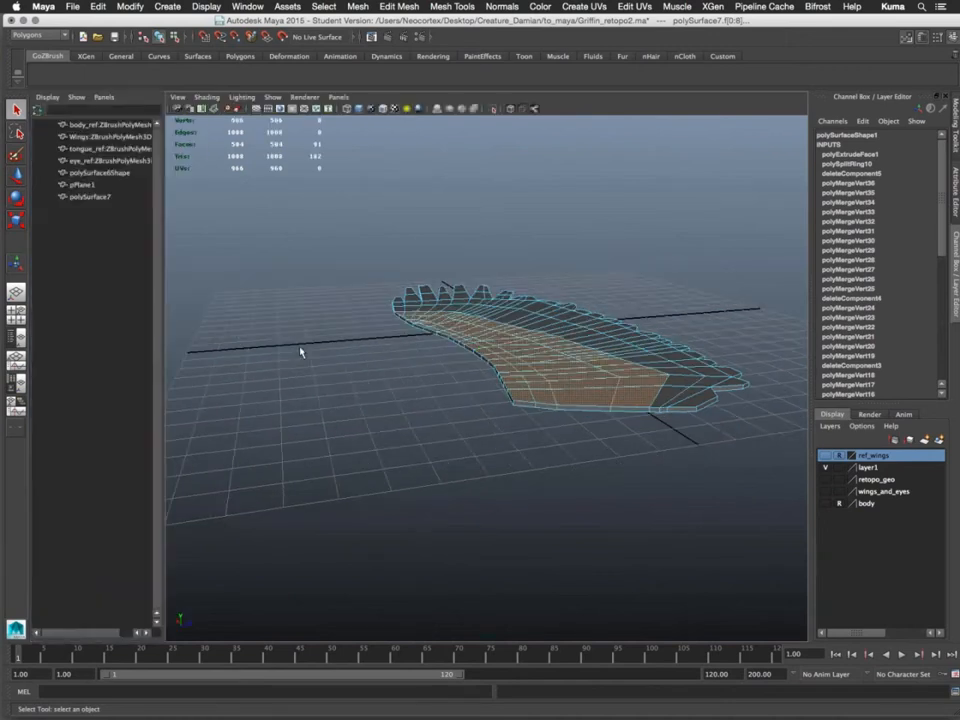
key(space)
key(space)
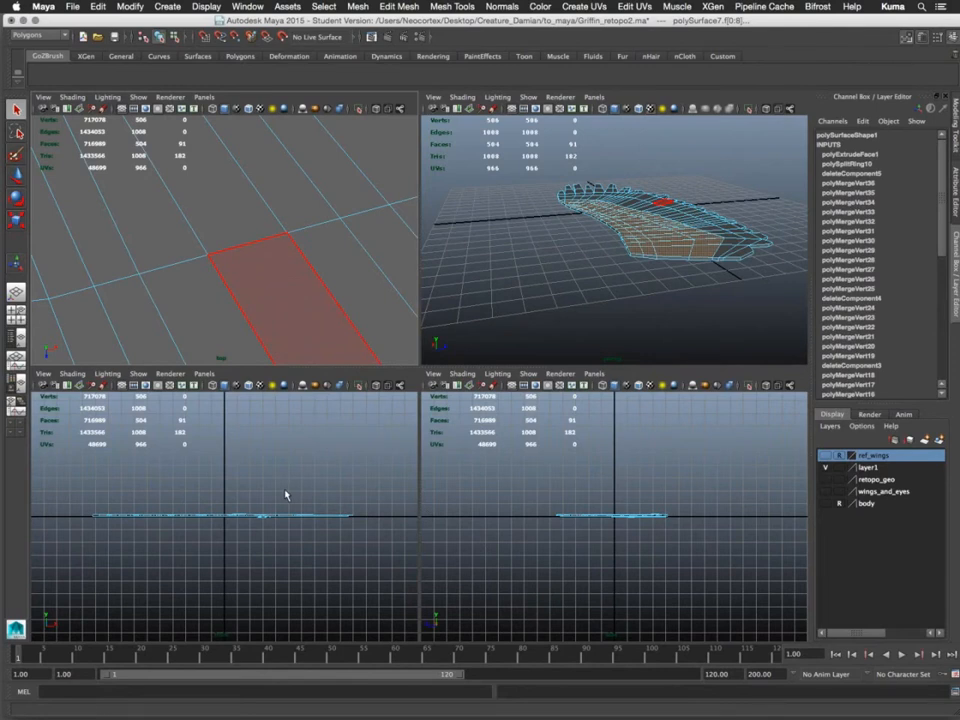
key(space)
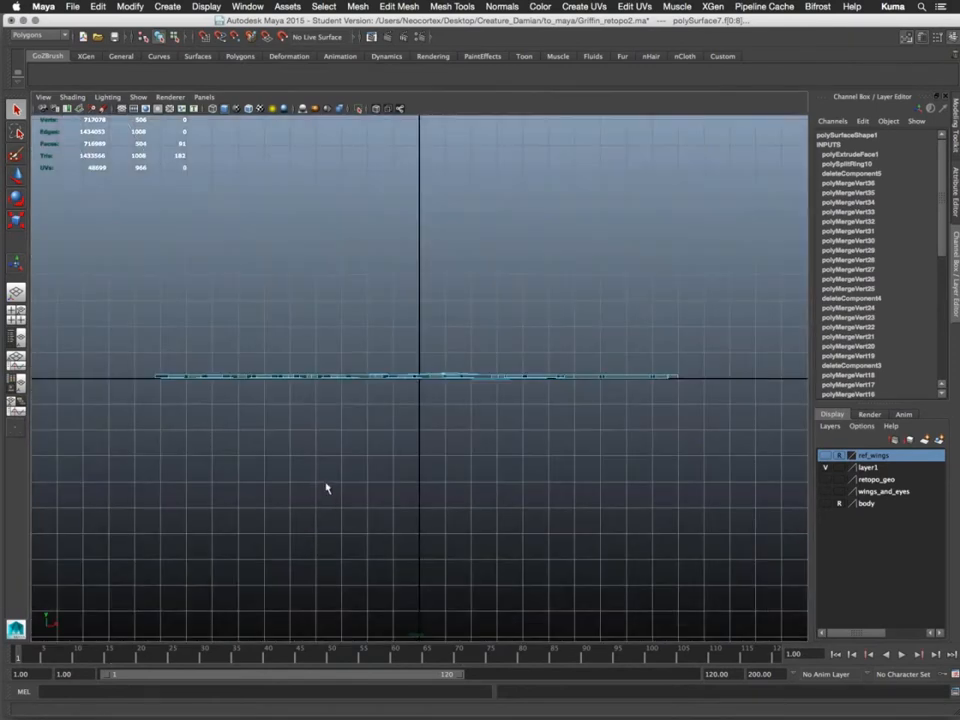
alt+middle_drag(342, 473, 341, 490)
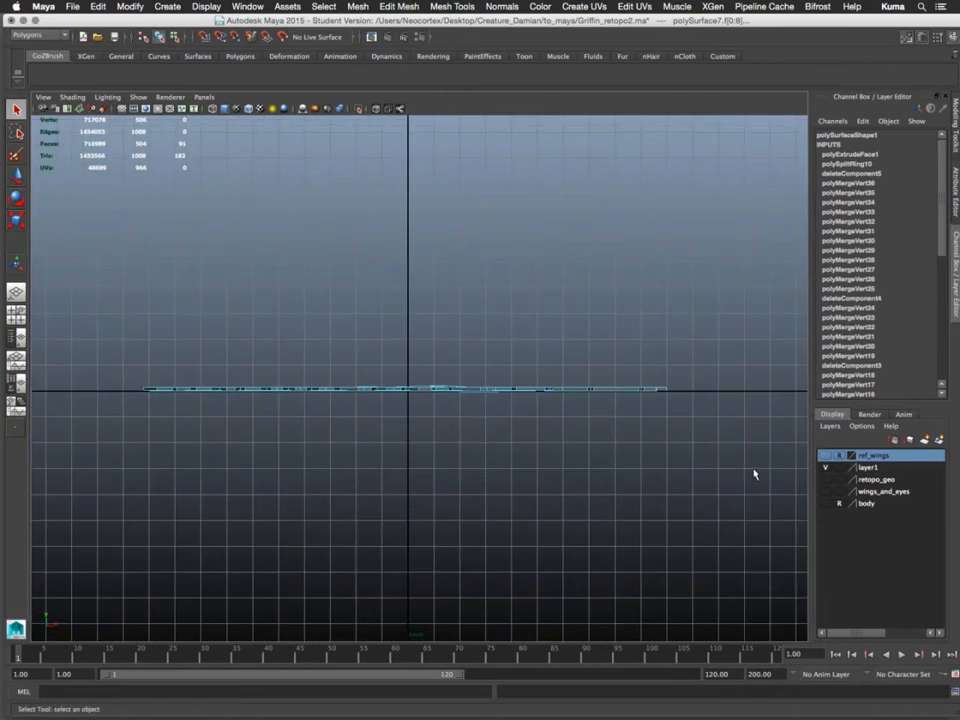
drag(754, 468, 58, 394)
key(space)
key(space)
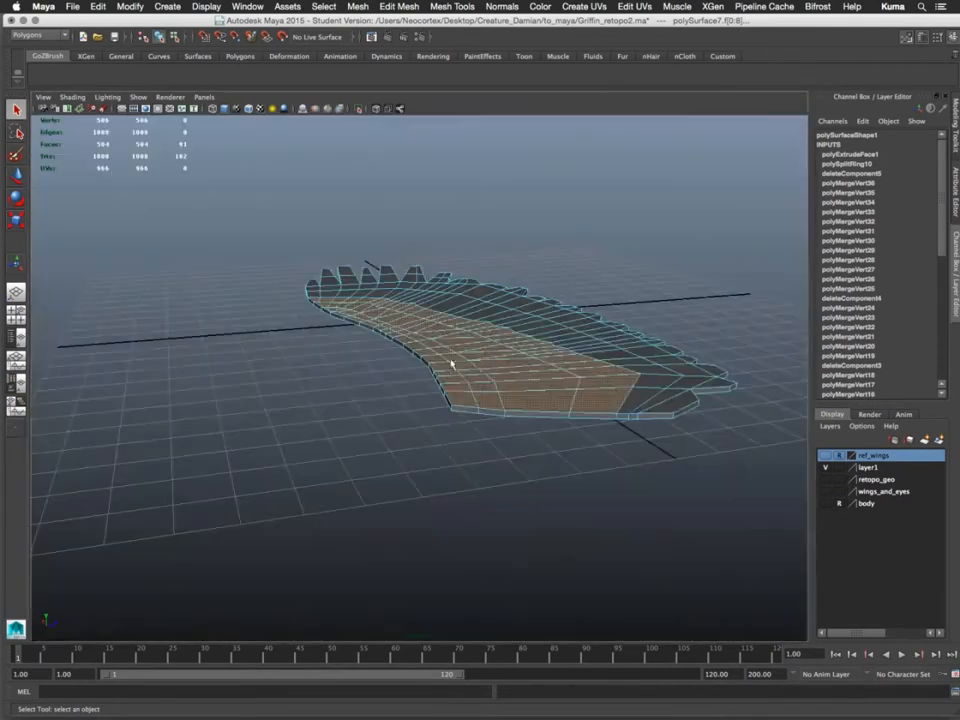
Hide the viewport grid to see the wing against a plain background
alt+drag(338, 268, 415, 295)
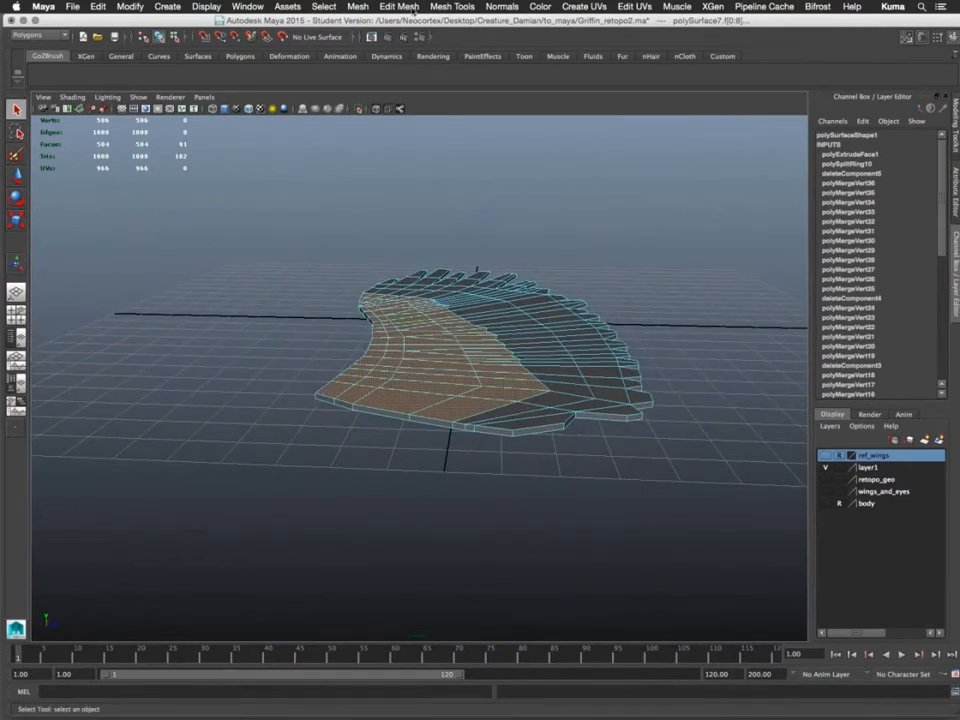
click(205, 7)
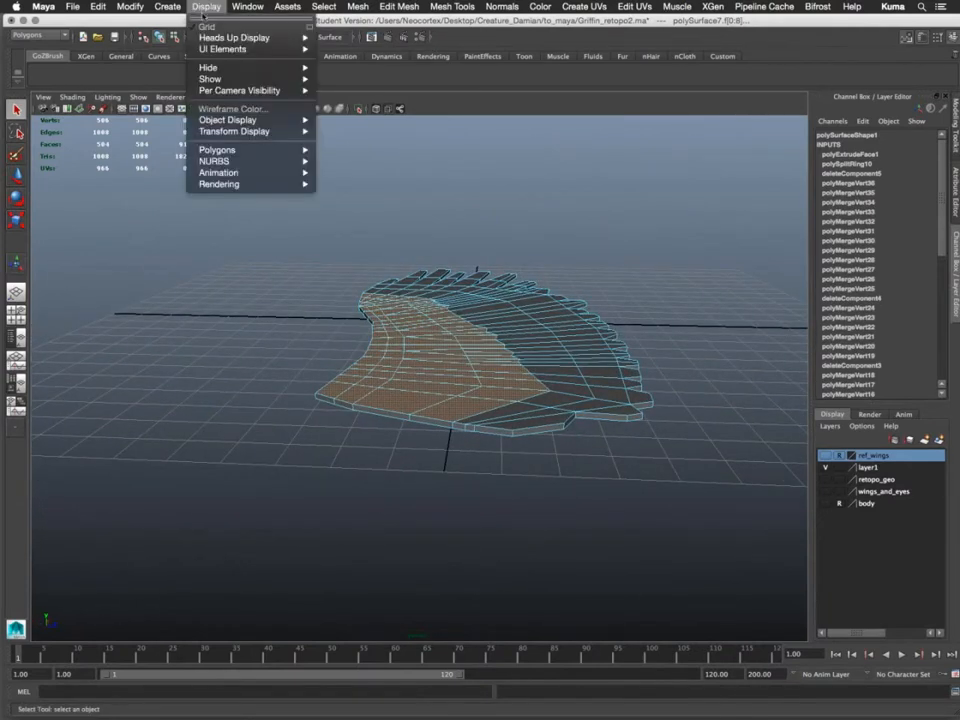
click(205, 27)
Extrude the selected upper wing faces and raise them about 0.1 cm into a second, thicker layer
alt+drag(306, 351, 365, 325)
alt+right_drag(365, 325, 509, 471)
alt+drag(442, 436, 266, 444)
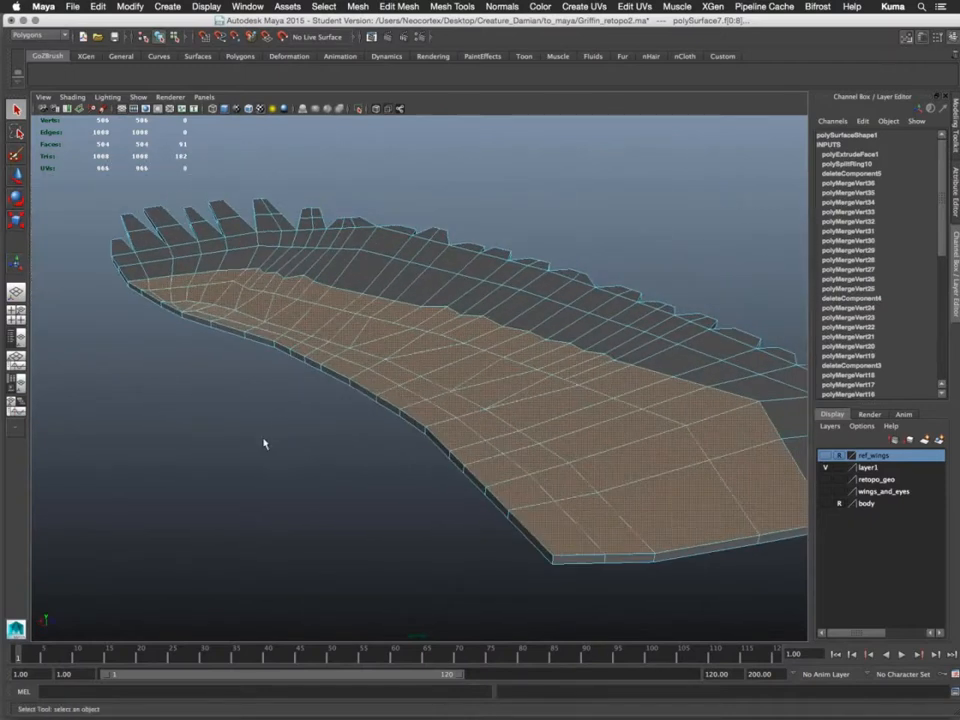
key(space)
click(199, 484)
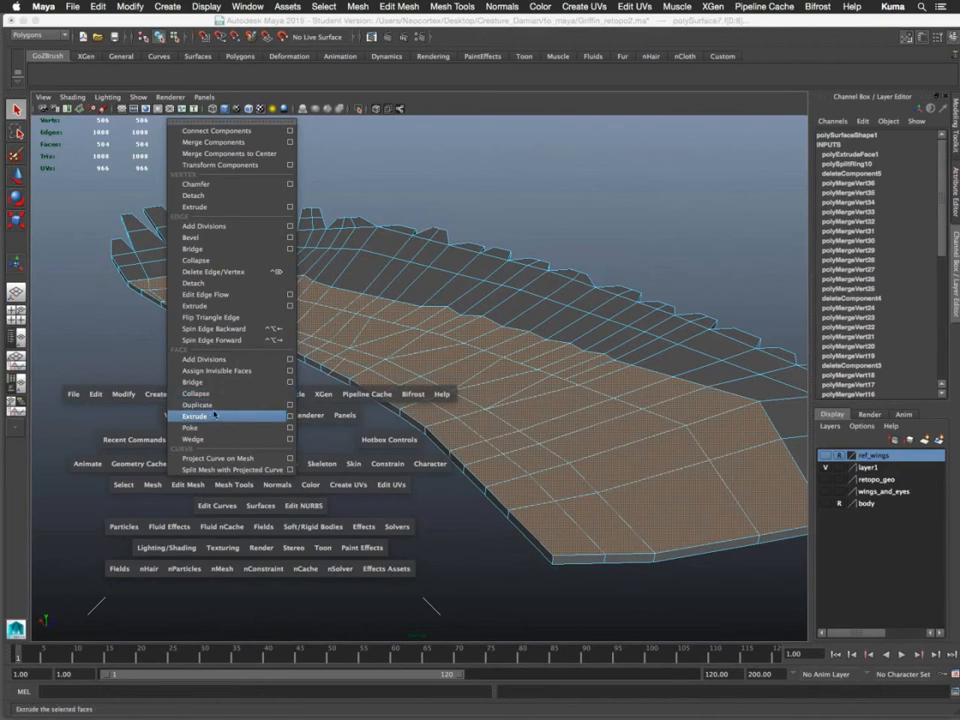
click(214, 416)
alt+drag(225, 403, 216, 402)
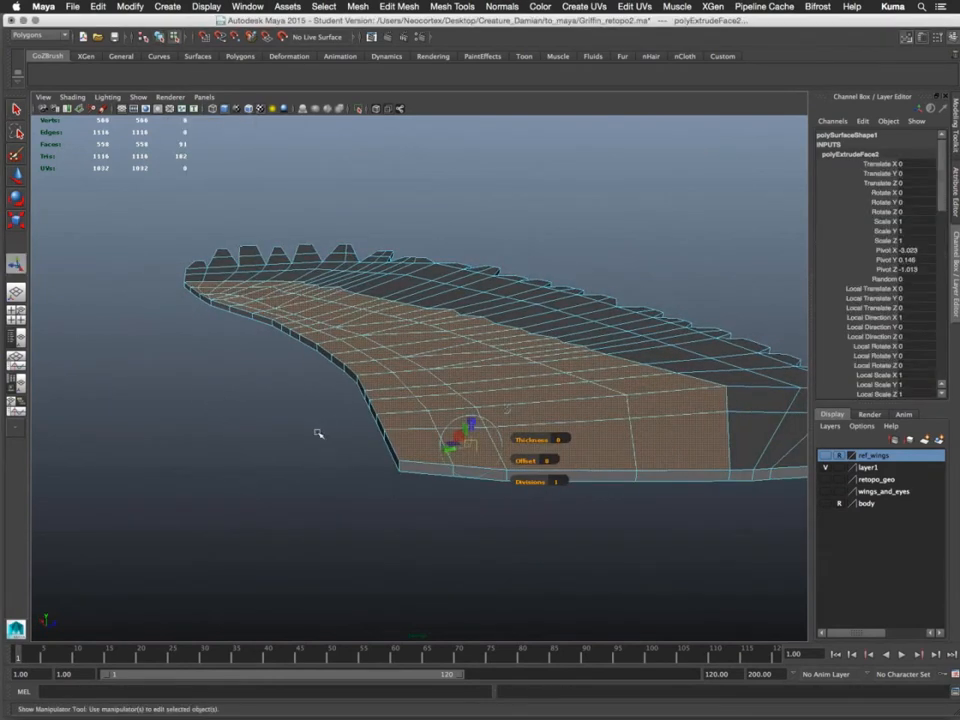
alt+drag(318, 433, 320, 430)
key(w)
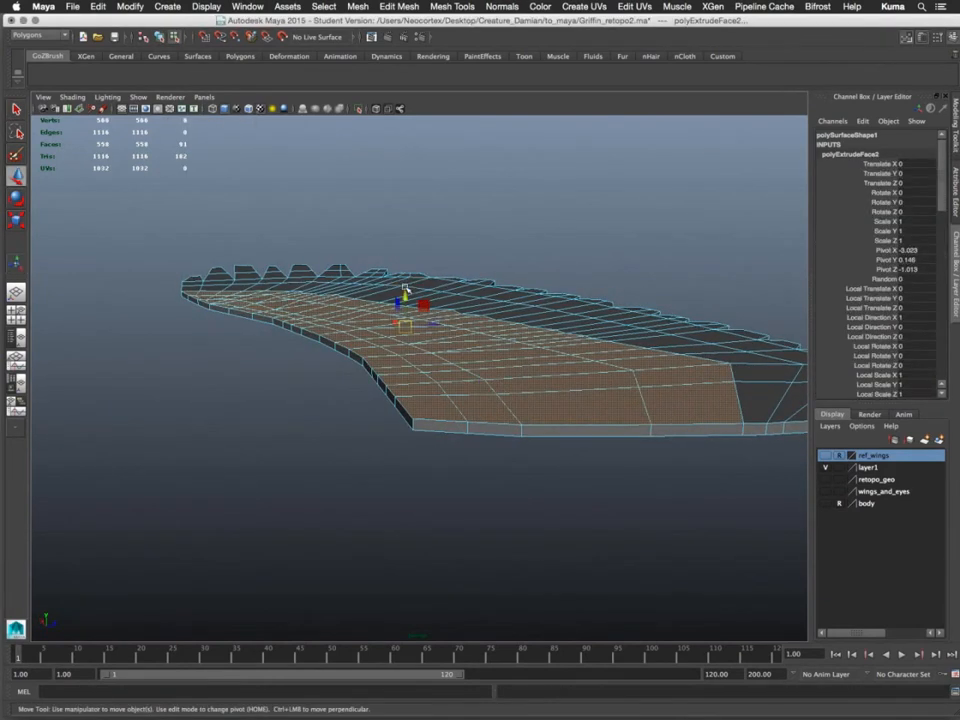
drag(406, 296, 406, 290)
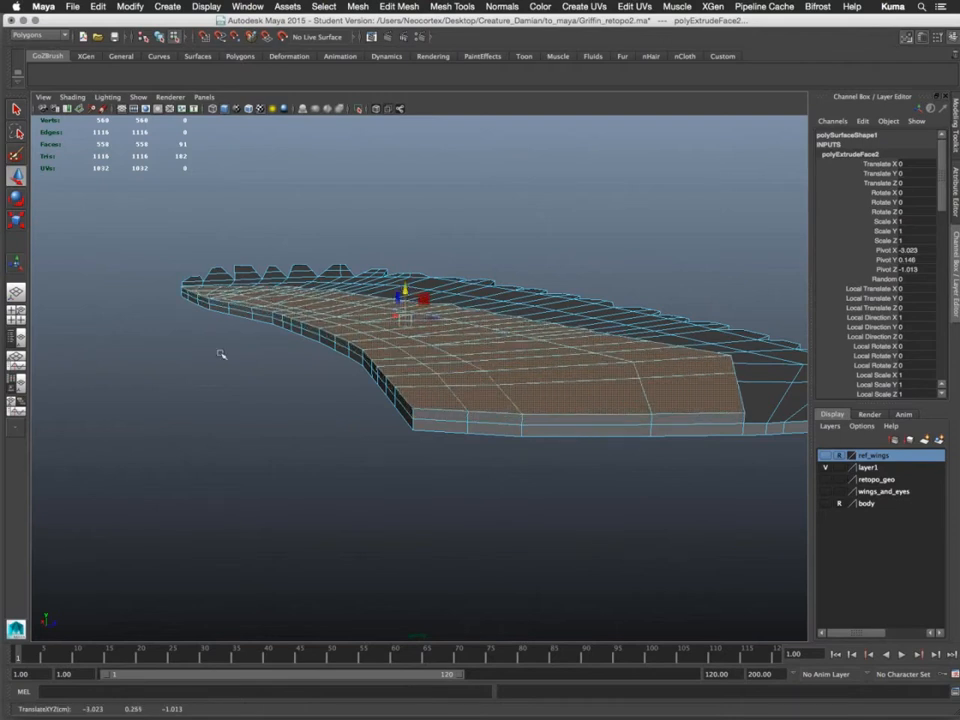
Check the raised layer from several sides and return the wing from face selection to object mode
alt+drag(221, 354, 174, 375)
alt+middle_drag(174, 375, 213, 200)
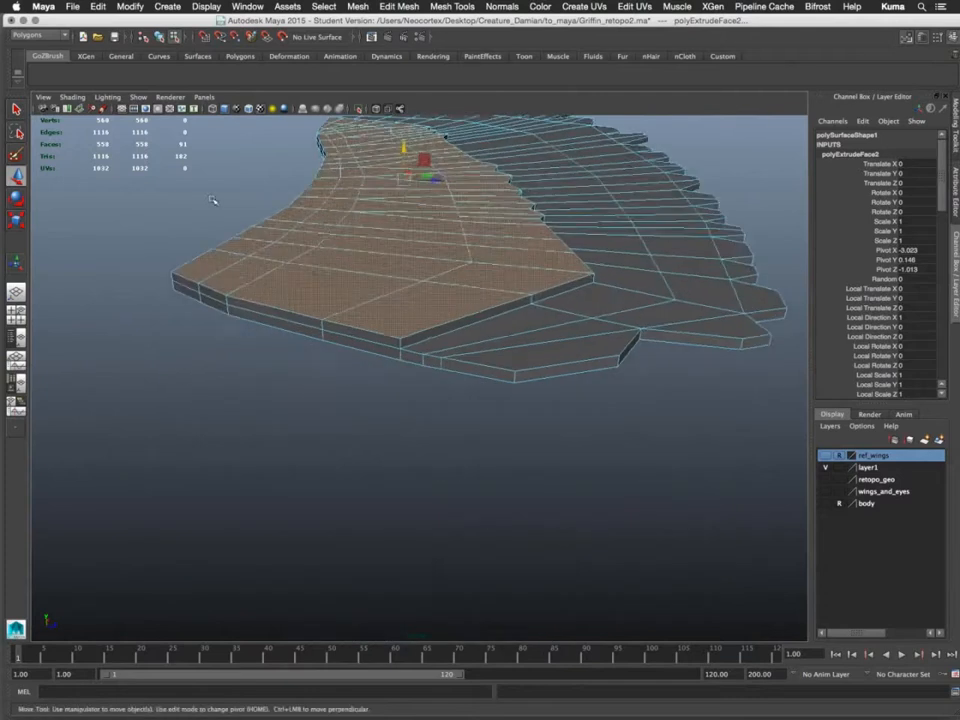
mouse_move(213, 200)
alt+mouse_down()
mouse_move(251, 210)
mouse_move(156, 221)
mouse_move(159, 264)
mouse_move(206, 197)
alt+mouse_up()
alt+right_drag(246, 182, 268, 290)
alt+drag(262, 297, 310, 300)
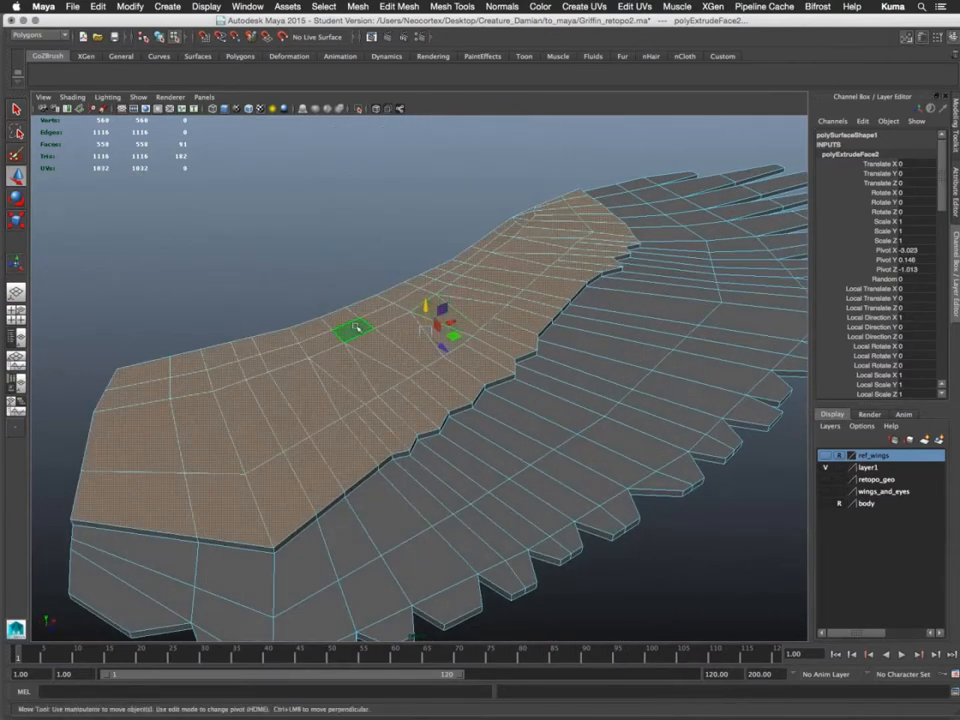
right_click(374, 321)
click(381, 320)
Insert an edge loop along the middle of the thin side wall that follows the raised layer's jagged border
alt+drag(381, 320, 381, 272)
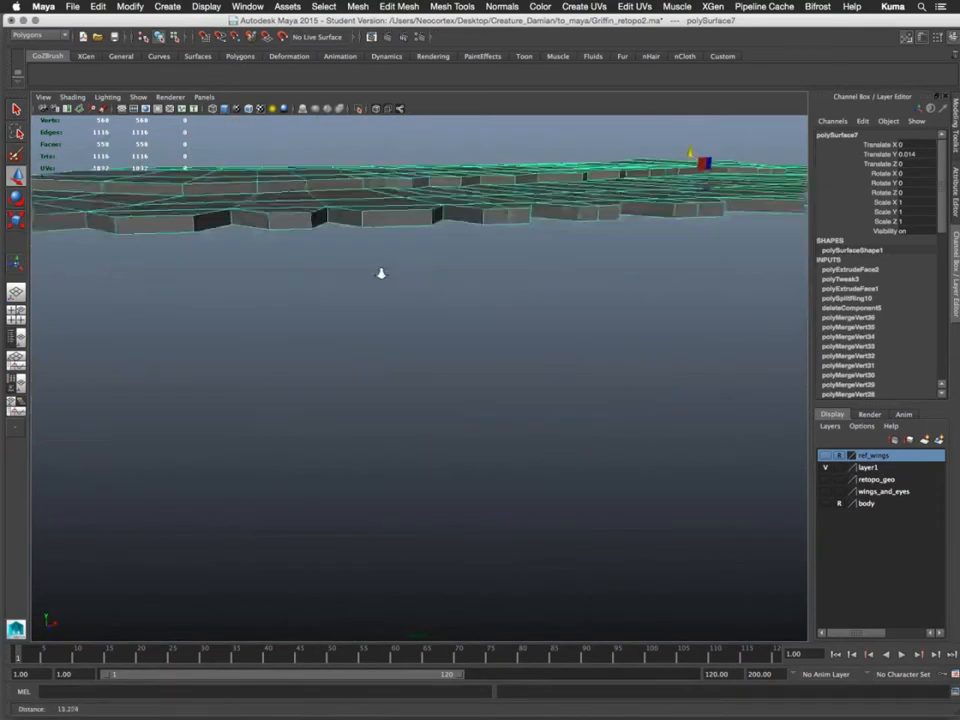
alt+right_drag(381, 272, 395, 409)
alt+drag(395, 409, 657, 313)
alt+middle_drag(657, 313, 507, 349)
alt+right_drag(507, 349, 558, 395)
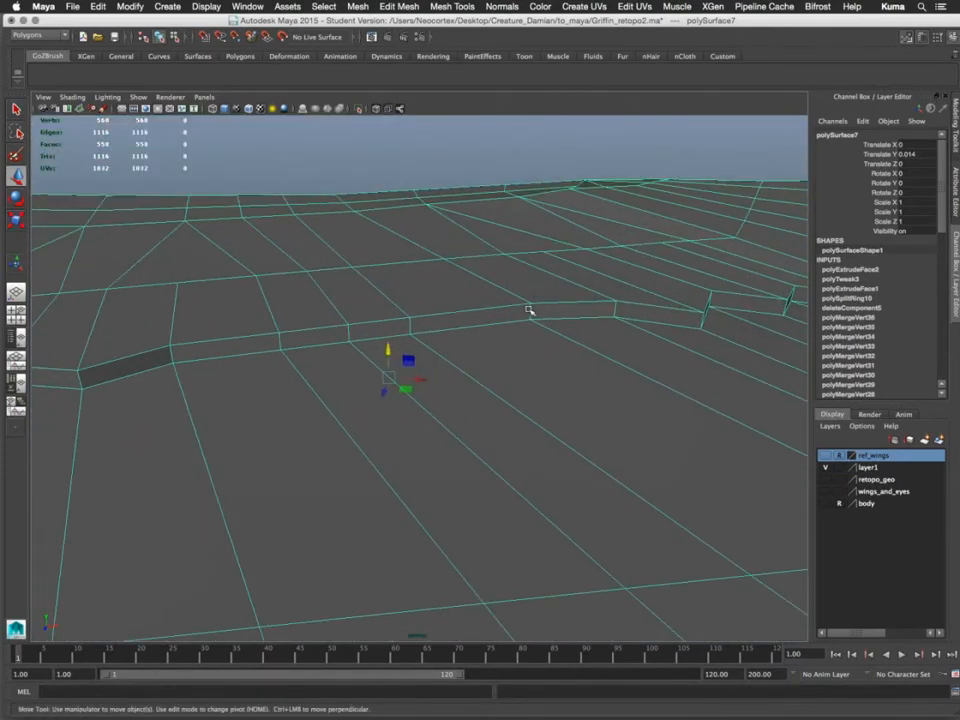
alt+drag(493, 309, 362, 304)
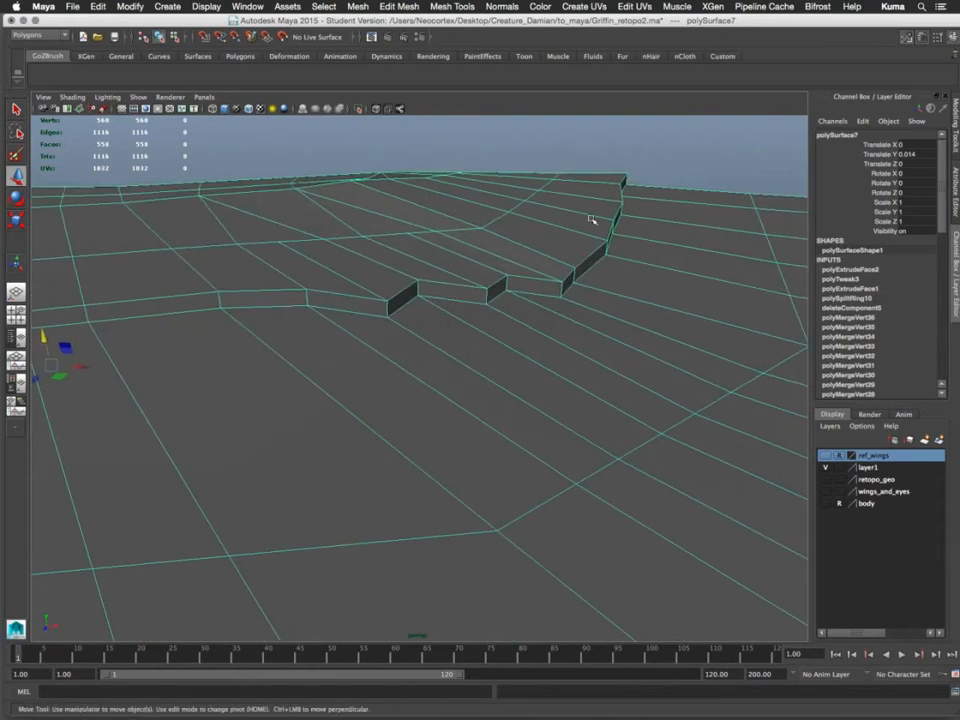
alt+drag(477, 265, 516, 263)
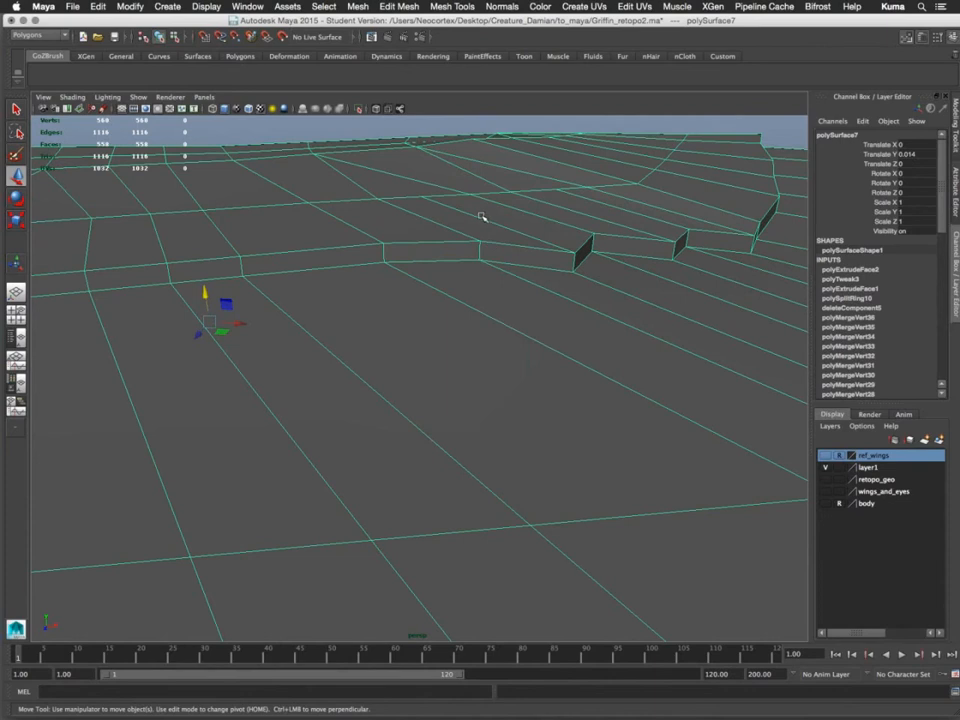
shift+right_click(480, 245)
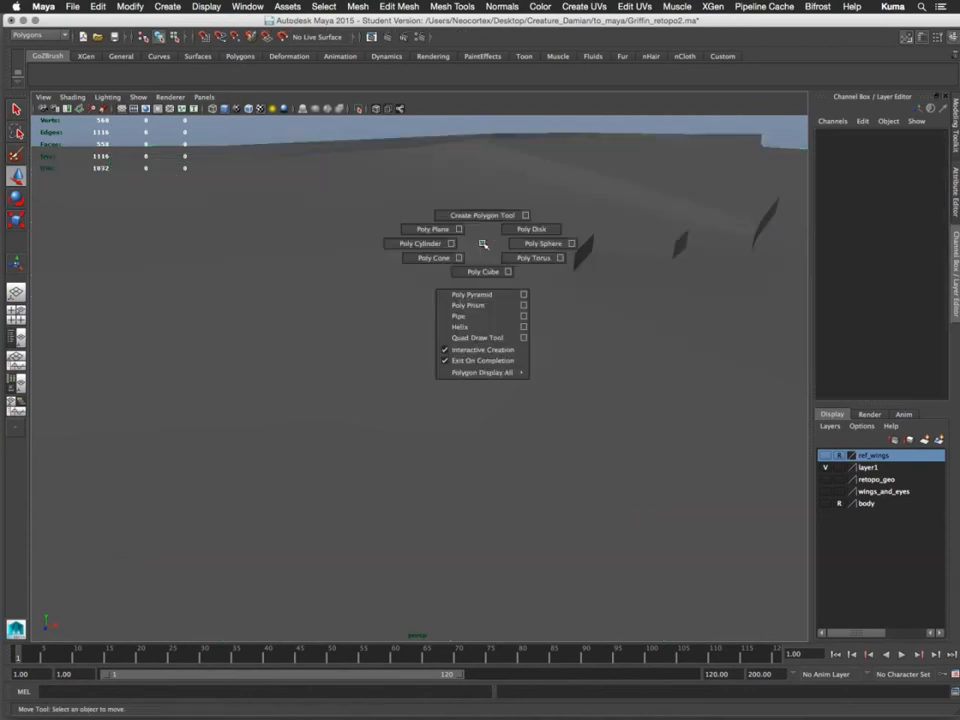
click(480, 245)
shift+right_click(480, 245)
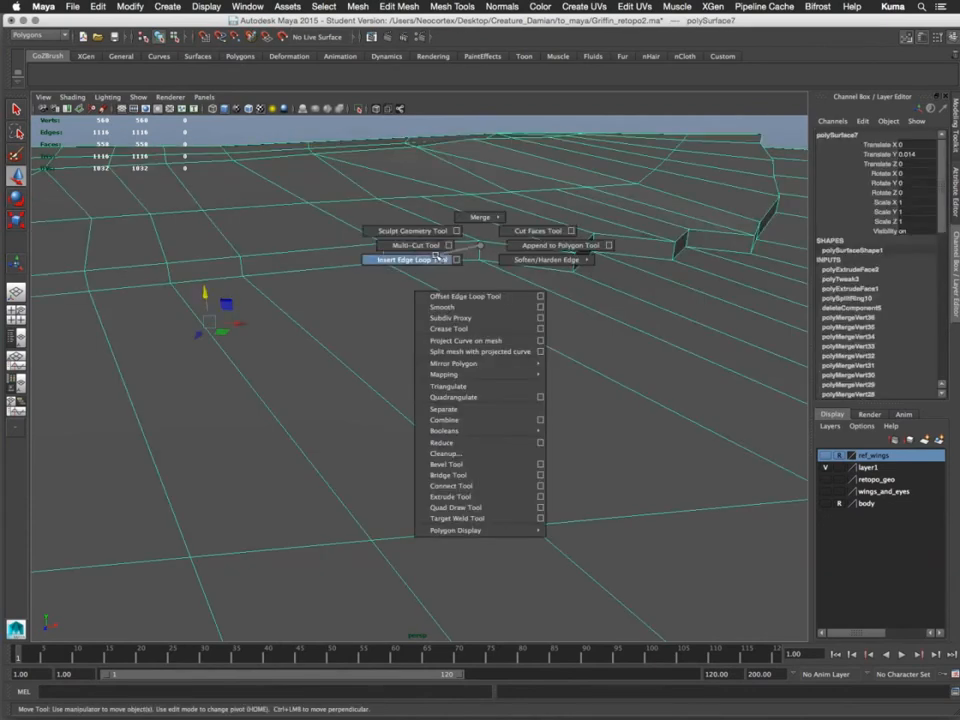
click(437, 258)
click(481, 252)
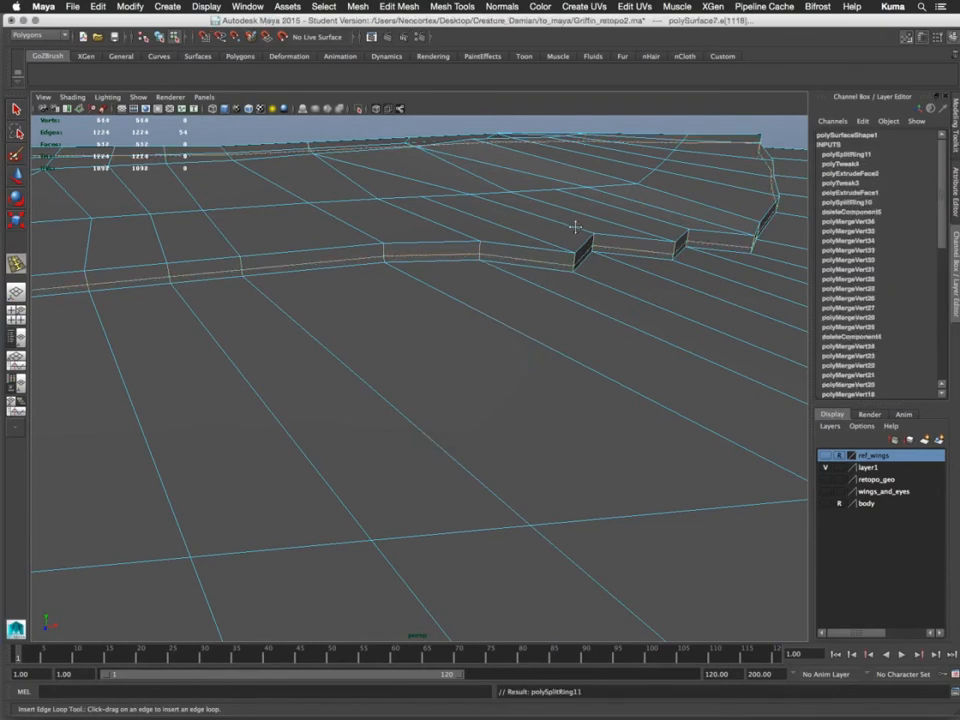
Select the upper side-wall face at the outer end of the jagged border and extrude it outward about 0.57 cm as a feather
alt+drag(574, 225, 515, 312)
right_click(518, 297)
click(516, 321)
click(504, 296)
key(space)
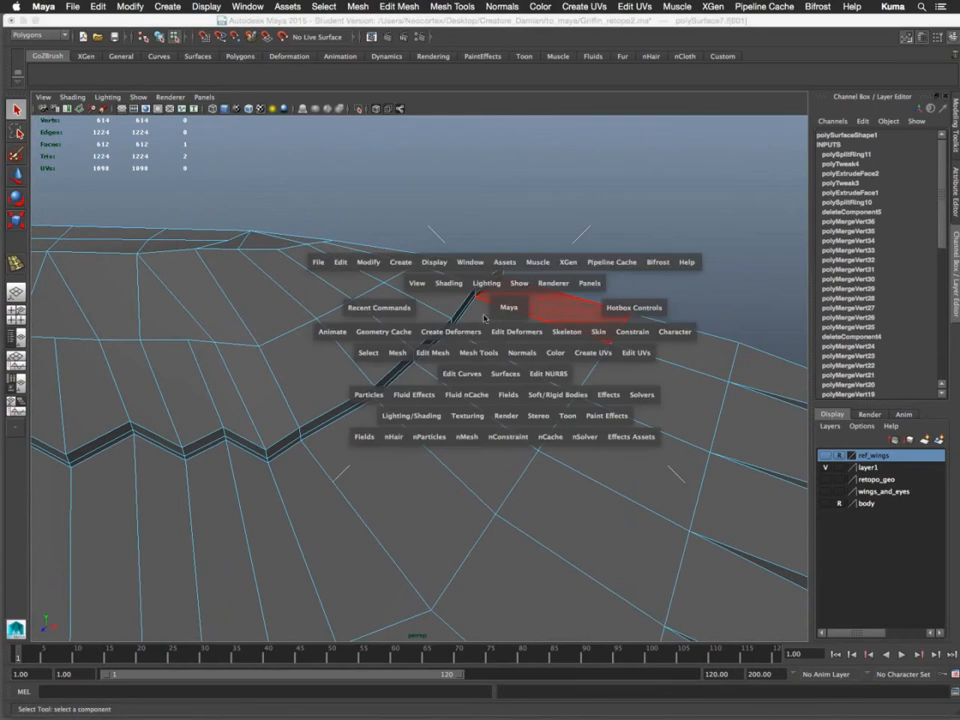
click(445, 354)
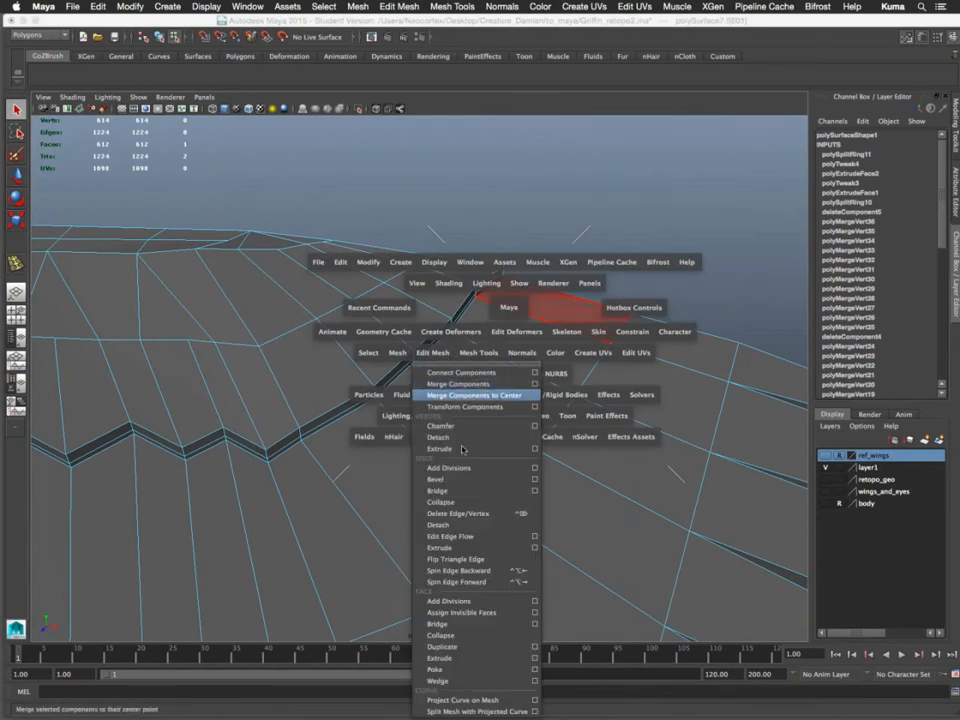
click(470, 658)
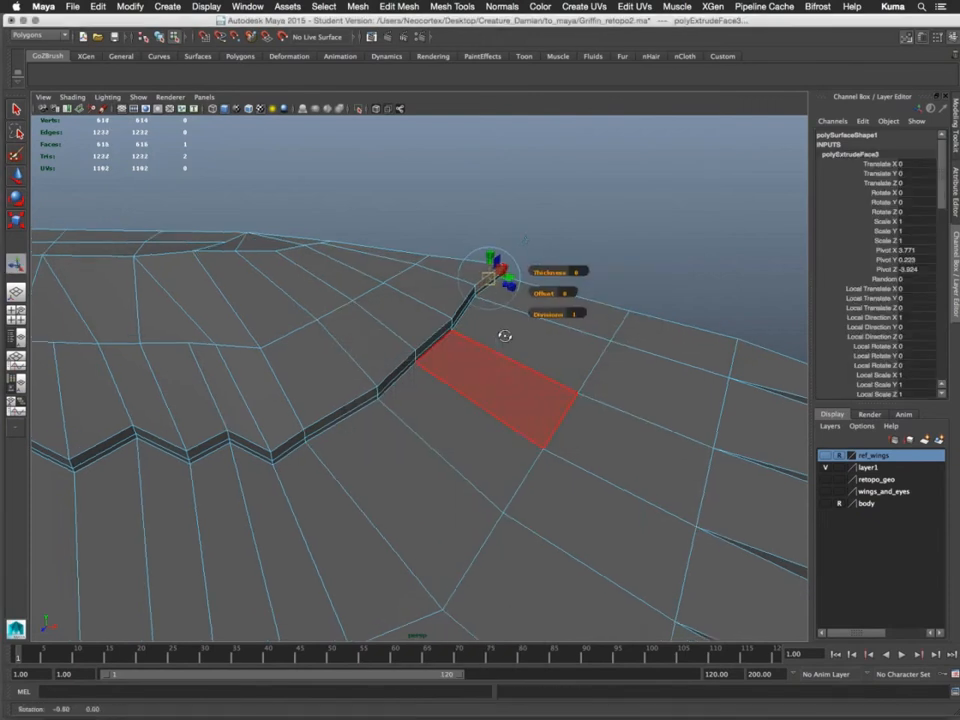
alt+drag(503, 336, 510, 311)
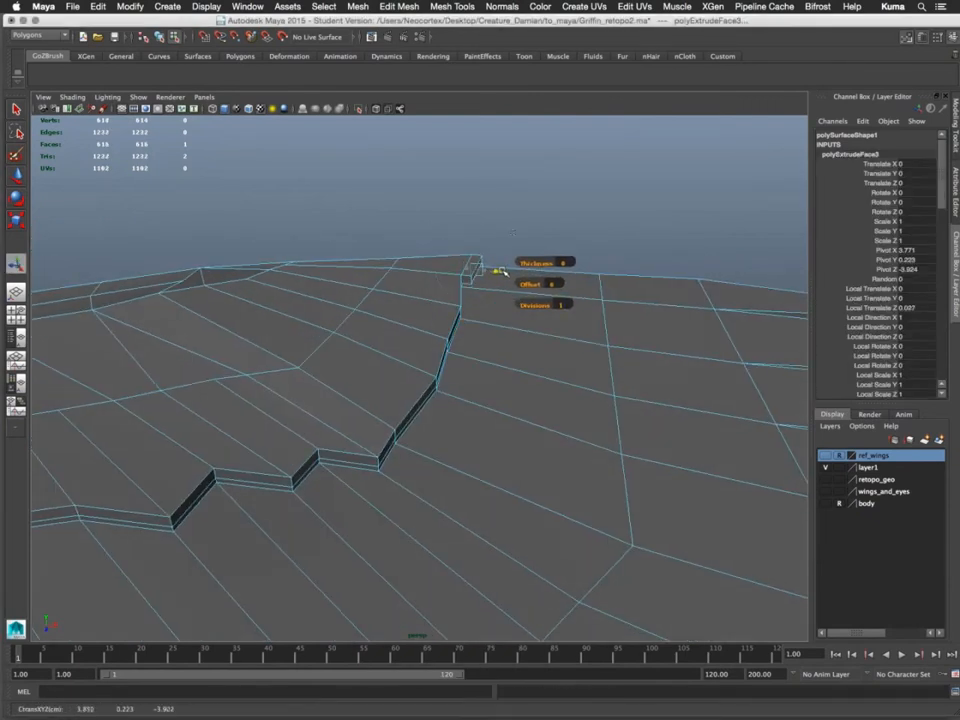
drag(488, 270, 545, 277)
Lower the extruded feather's end face toward the wing surface and scale it down
alt+drag(535, 381, 580, 413)
key(w)
click(541, 431)
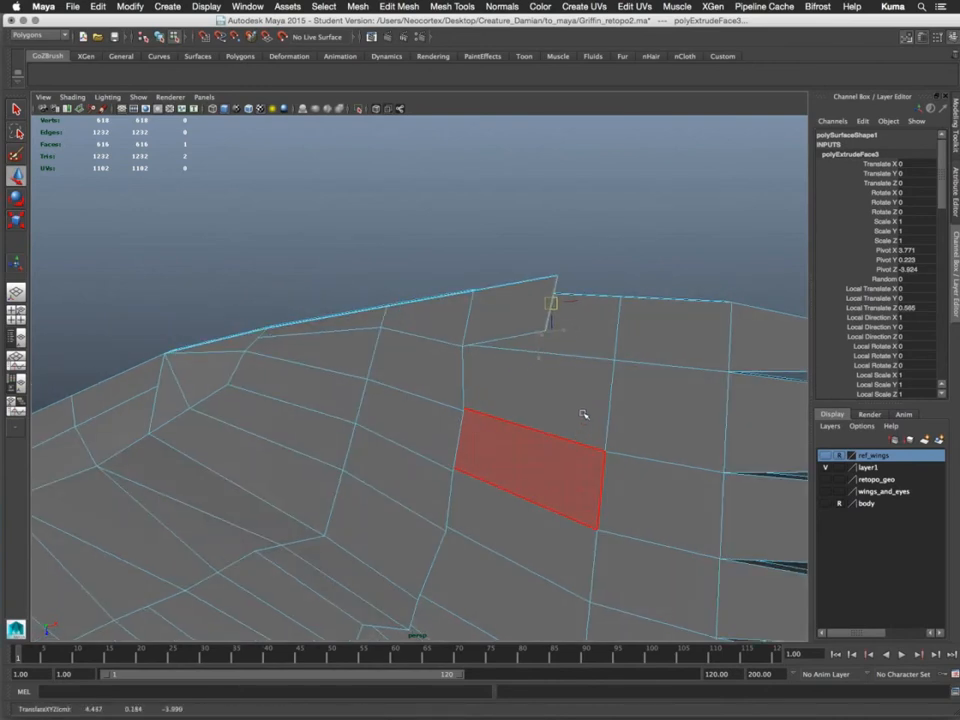
click(581, 414)
key(r)
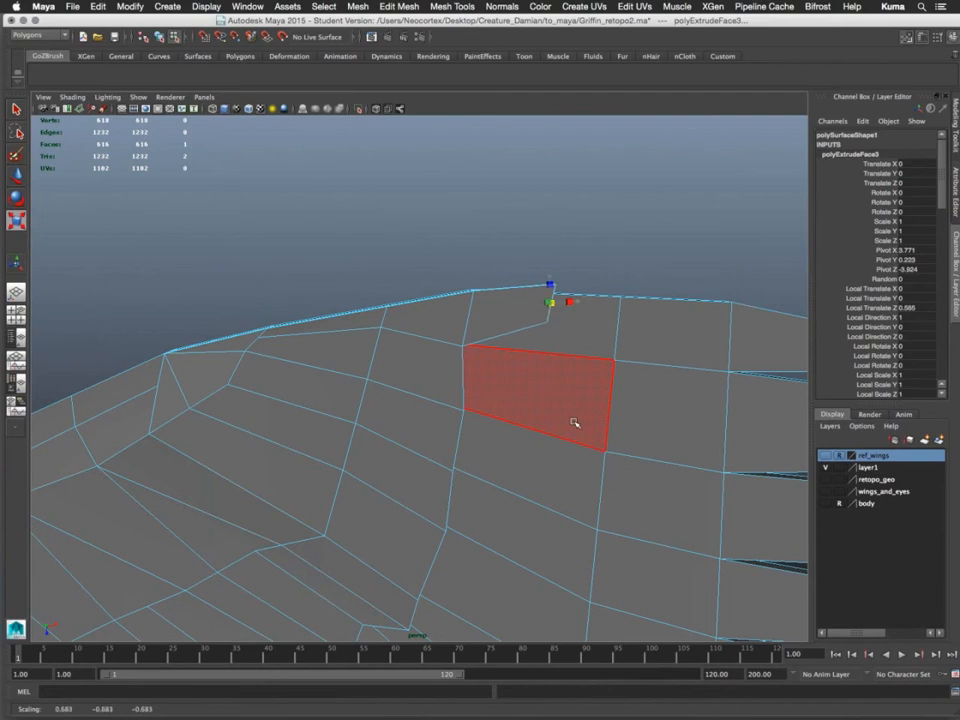
alt+drag(569, 427, 572, 401)
Extrude the feather's end face about 0.2 cm further, reposition it and scale it into a tapered tip
key(g)
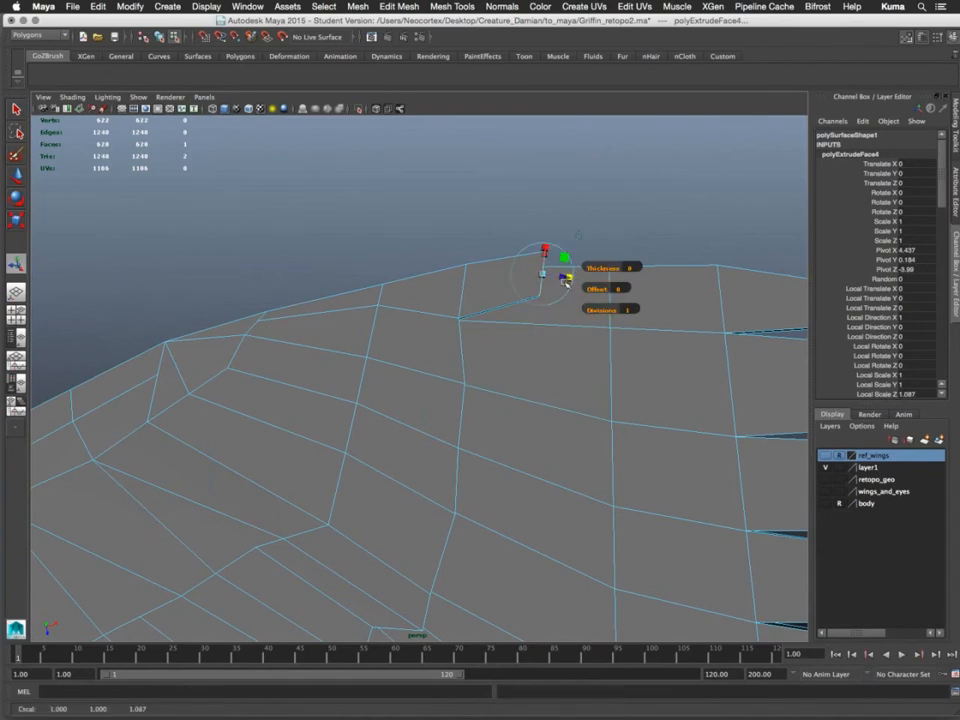
alt+drag(561, 278, 574, 383)
key(w)
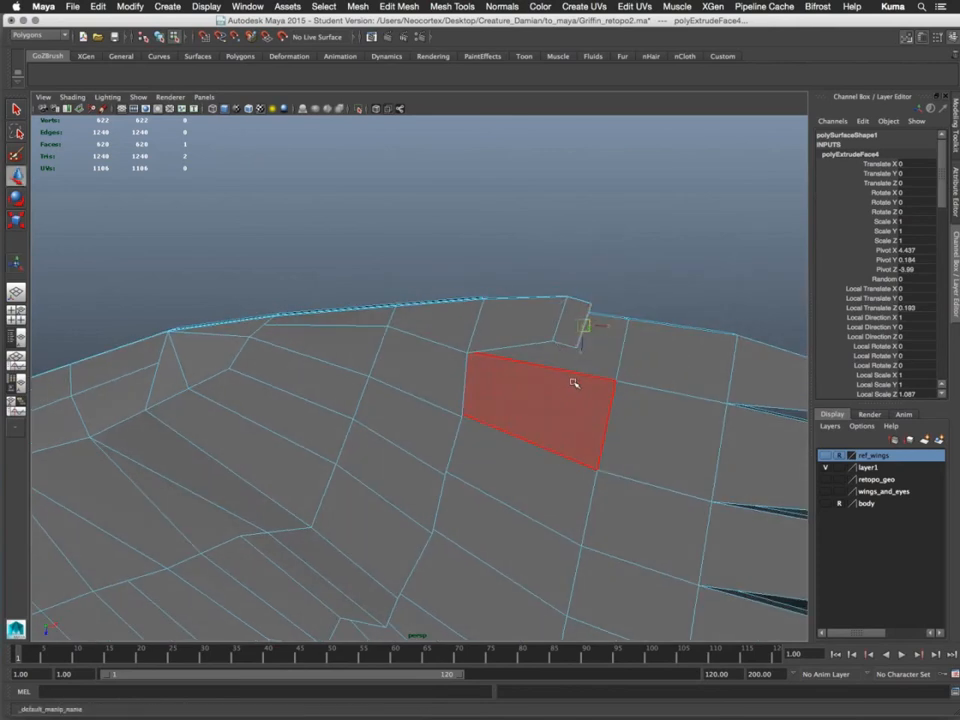
key(r)
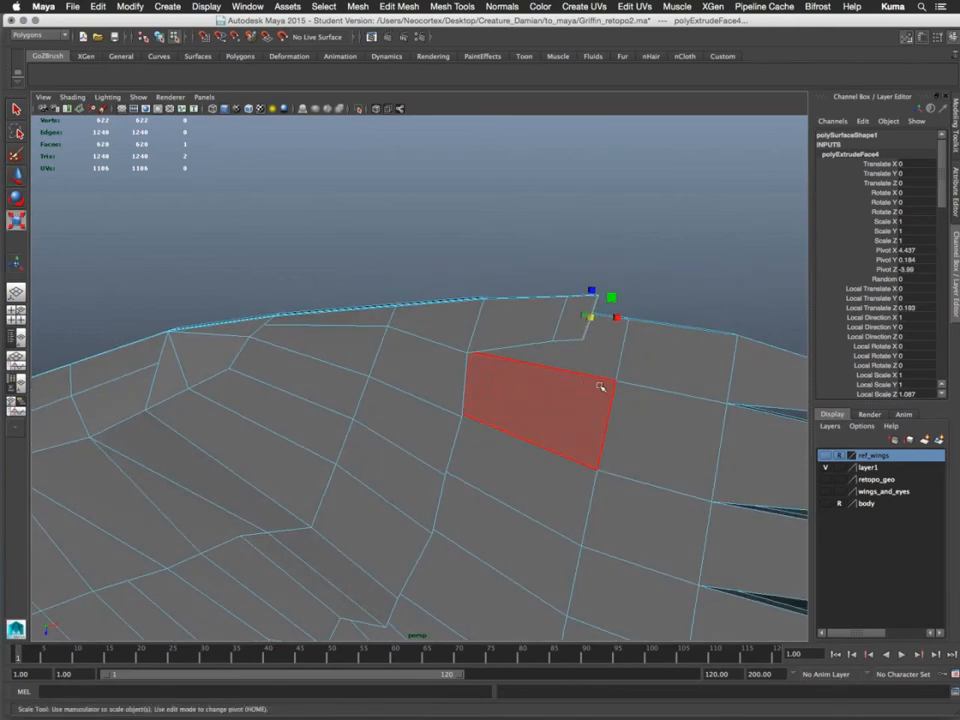
Extrude another upper side-wall face further along the jagged border about 0.34 cm outward, scale its end down, and return to object mode
alt+drag(549, 398, 518, 363)
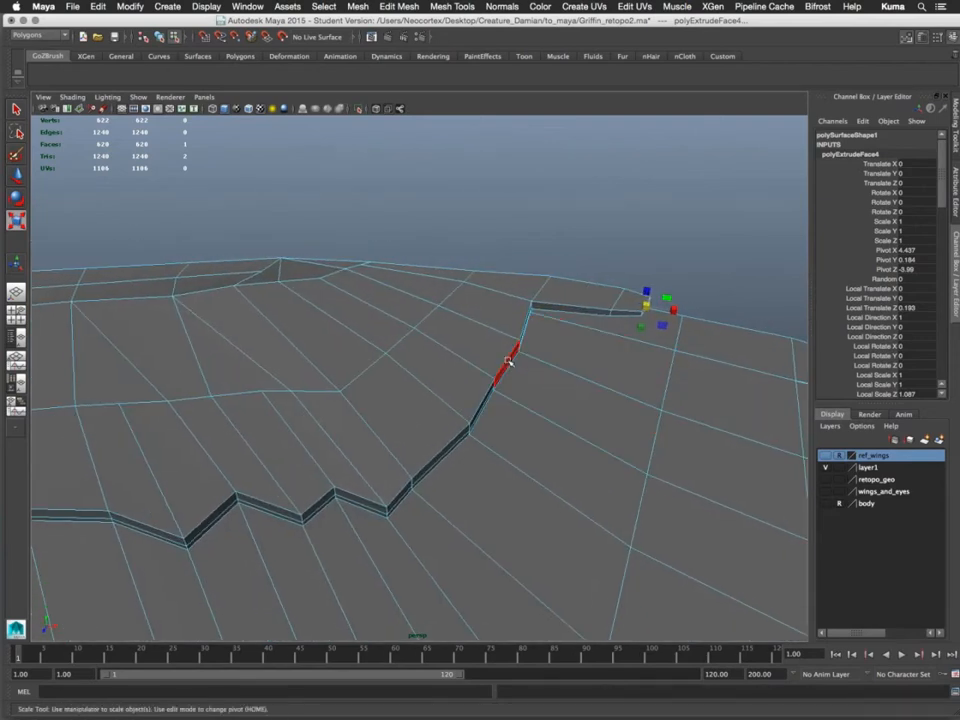
click(508, 361)
alt+right_drag(540, 339, 533, 375)
alt+drag(533, 375, 508, 371)
alt+right_drag(508, 371, 531, 404)
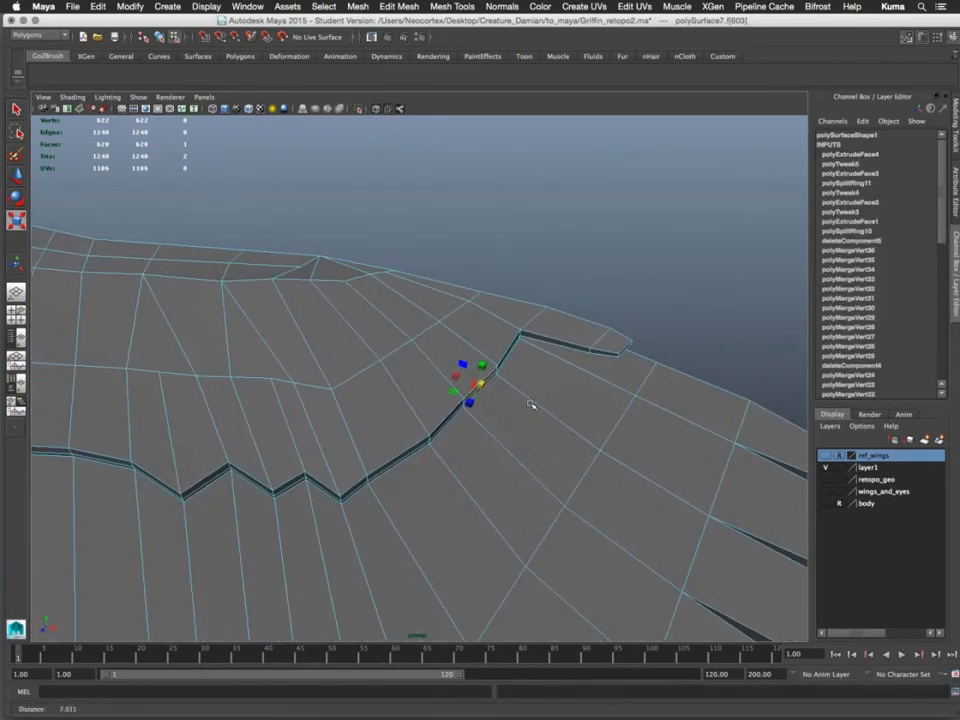
key(ctrl+e)
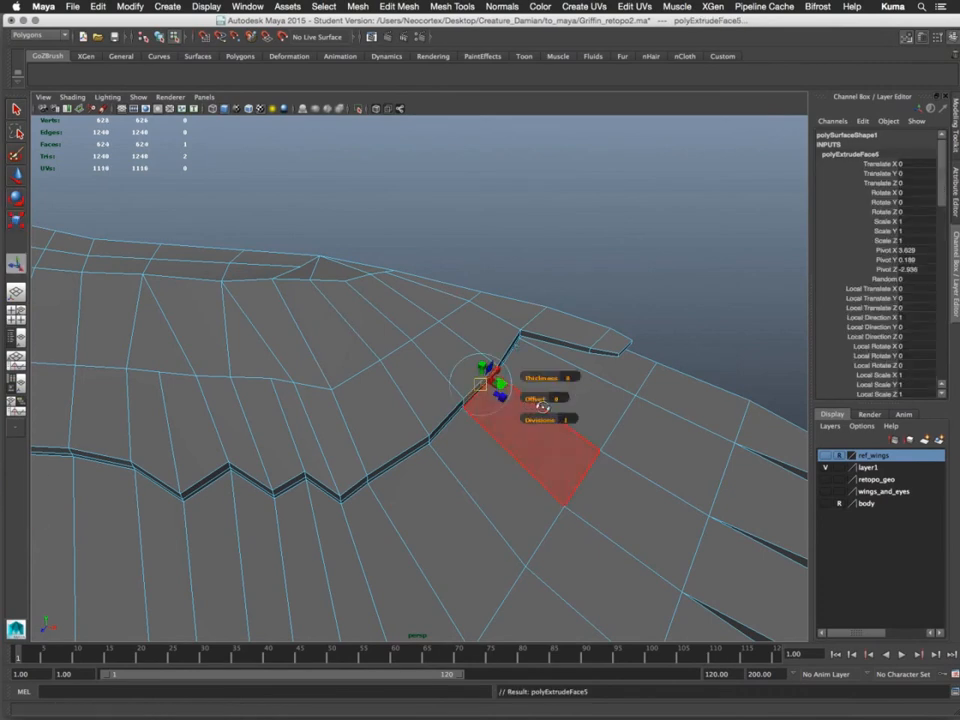
mouse_move(531, 408)
alt+mouse_down()
mouse_move(552, 408)
mouse_move(536, 387)
mouse_move(545, 391)
alt+mouse_up()
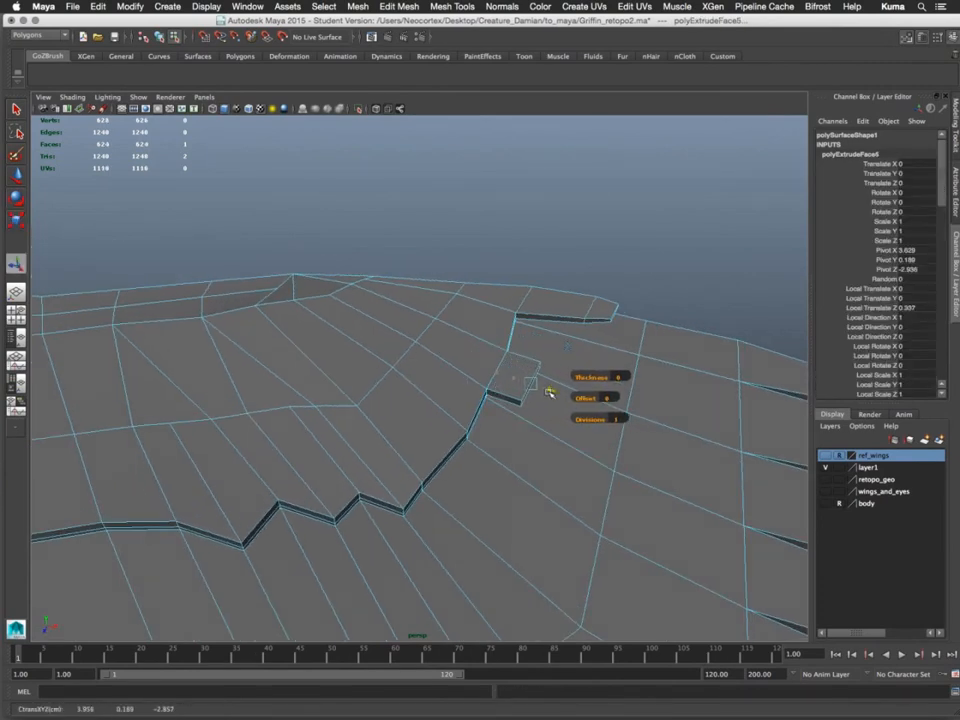
key(r)
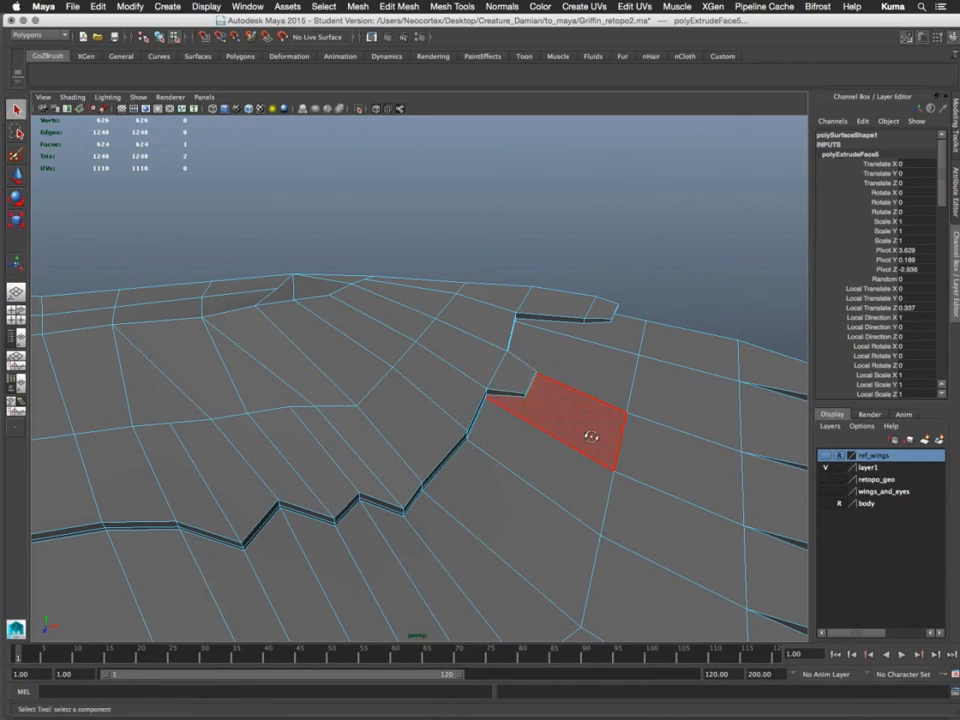
alt+drag(591, 436, 529, 304)
right_drag(529, 304, 550, 289)
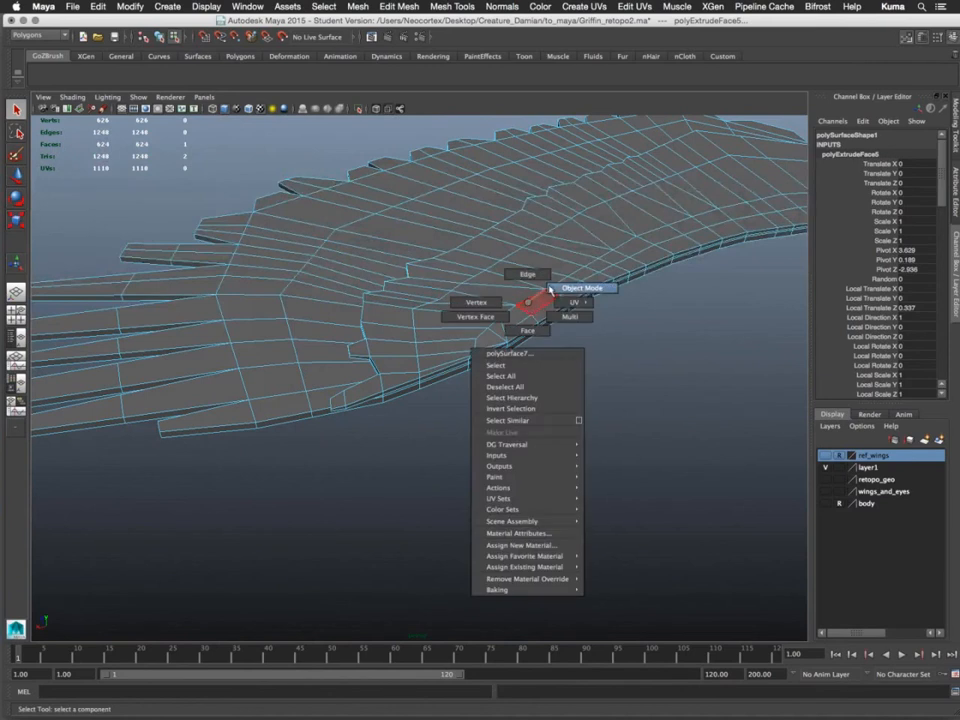